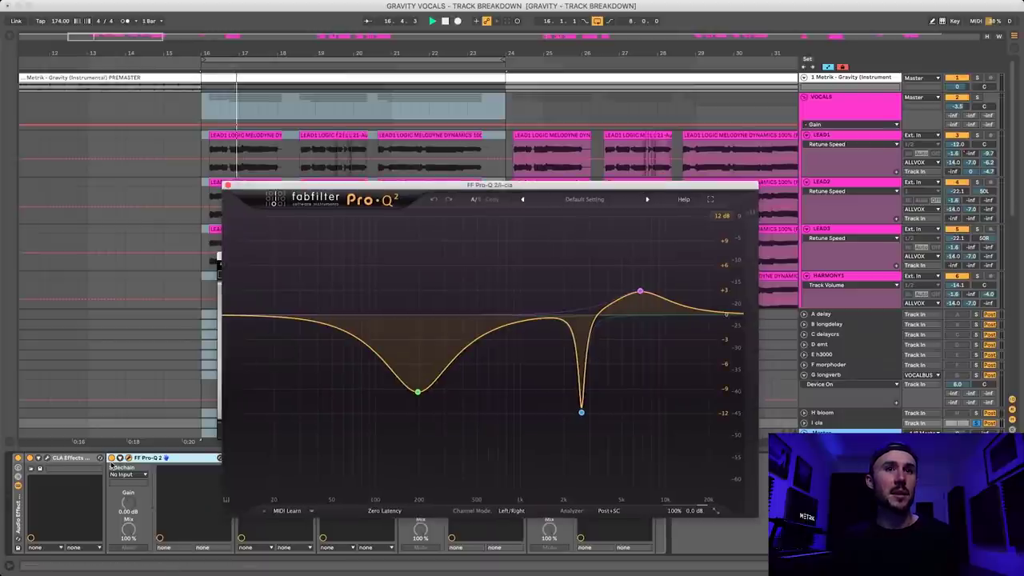
Step: Audition the vocals with the 2640 Hz cut in the first Pro-Q 2 bypassed and re-enabled
key("space")
left_click(111, 461)
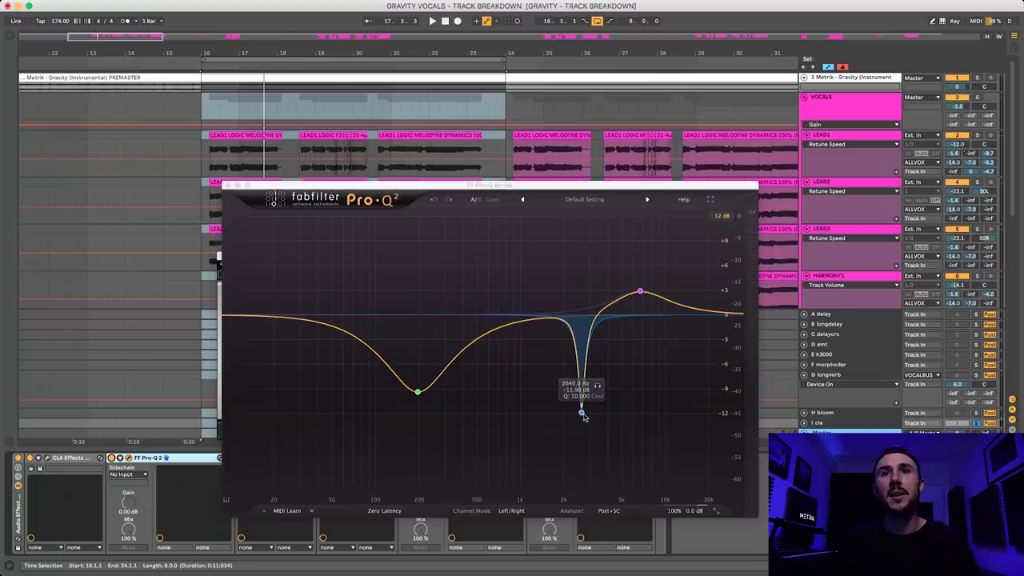
left_click(583, 411)
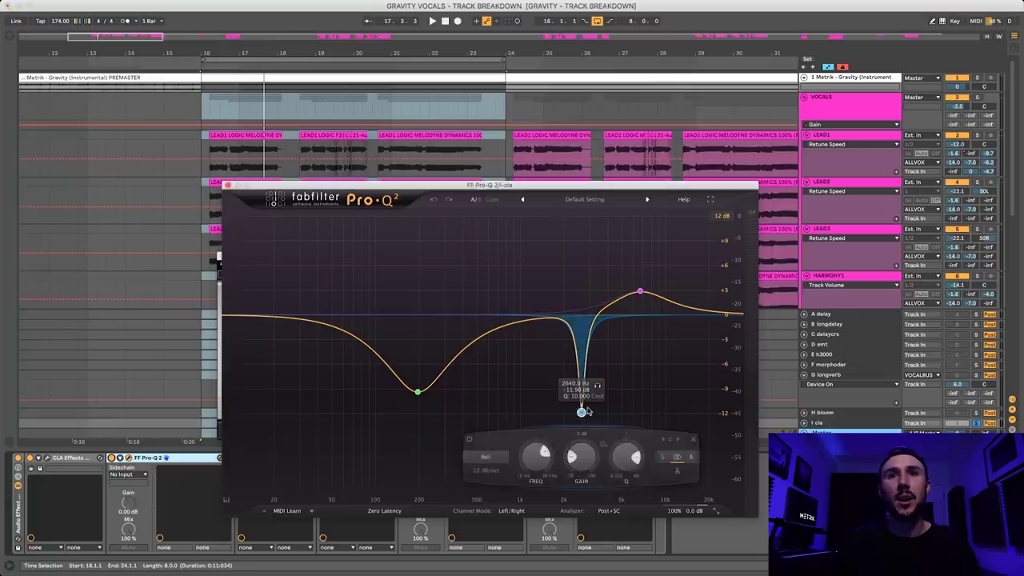
key("space")
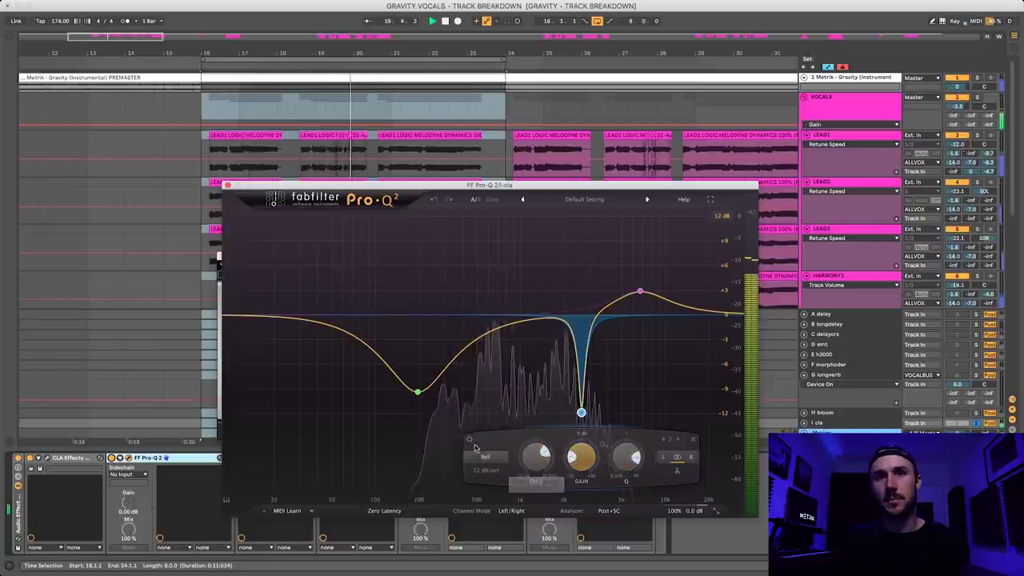
double_click(581, 412)
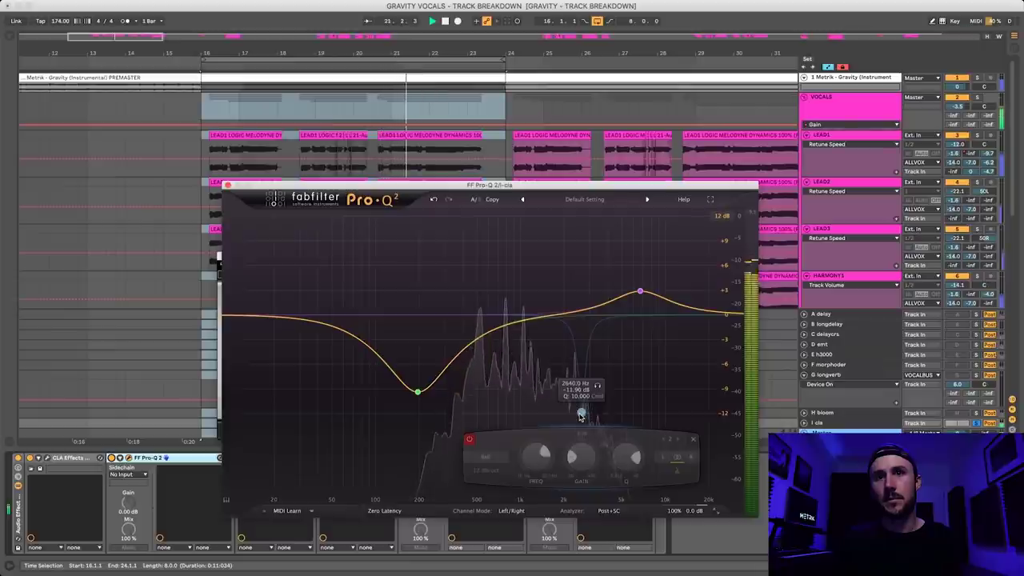
double_click(581, 413)
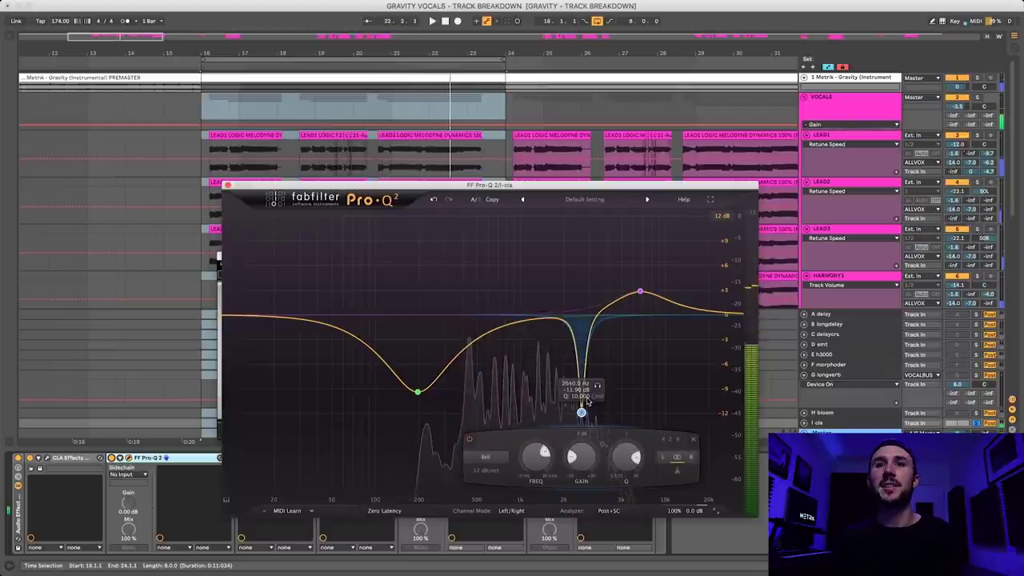
key("space")
Step: Compare the vocals with the Pro-Q 2's 6710 Hz boost switched off and back on during playback
double_click(641, 293)
double_click(641, 293)
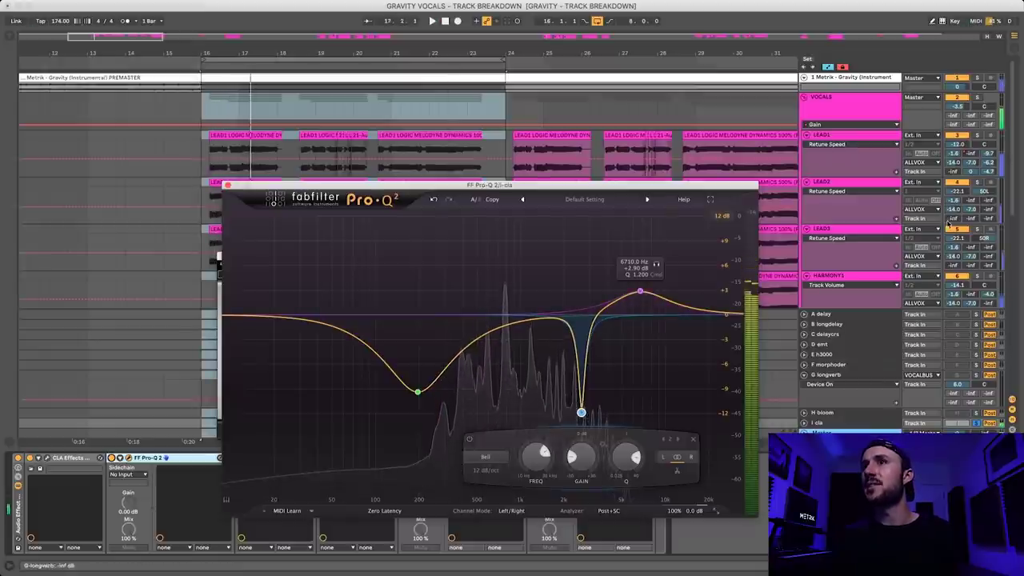
key("space")
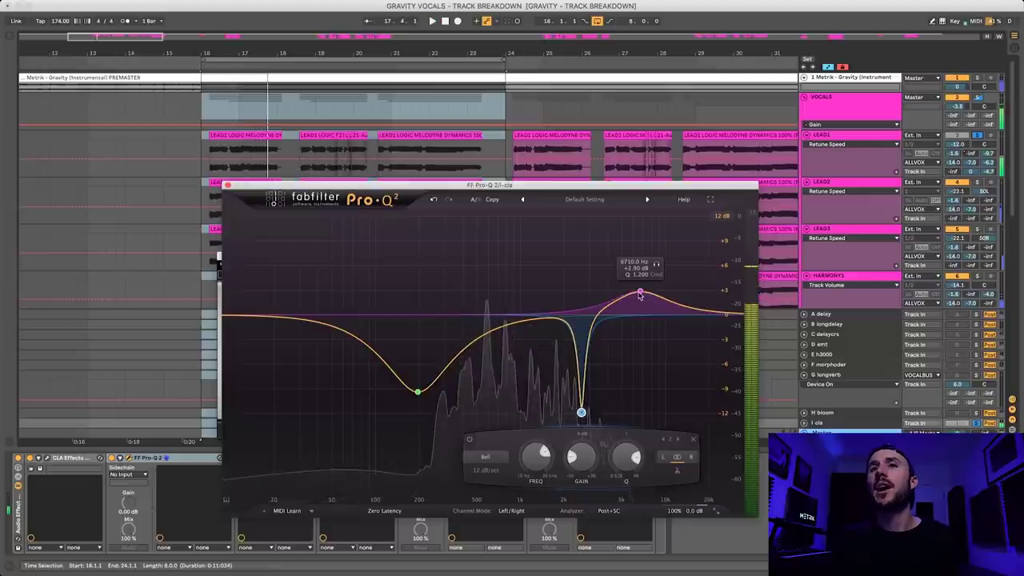
left_click_drag(531, 192, 509, 179)
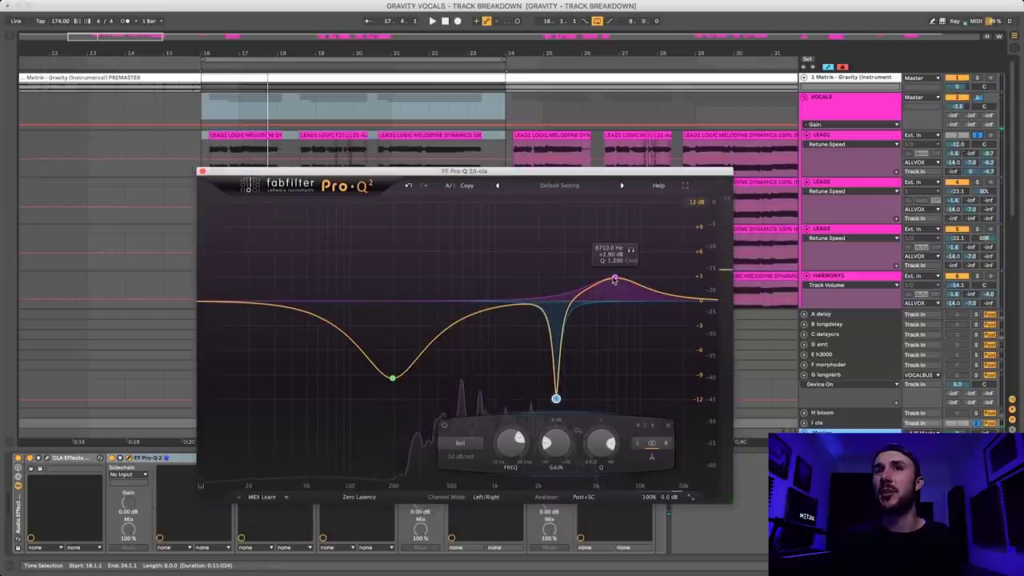
double_click(615, 279)
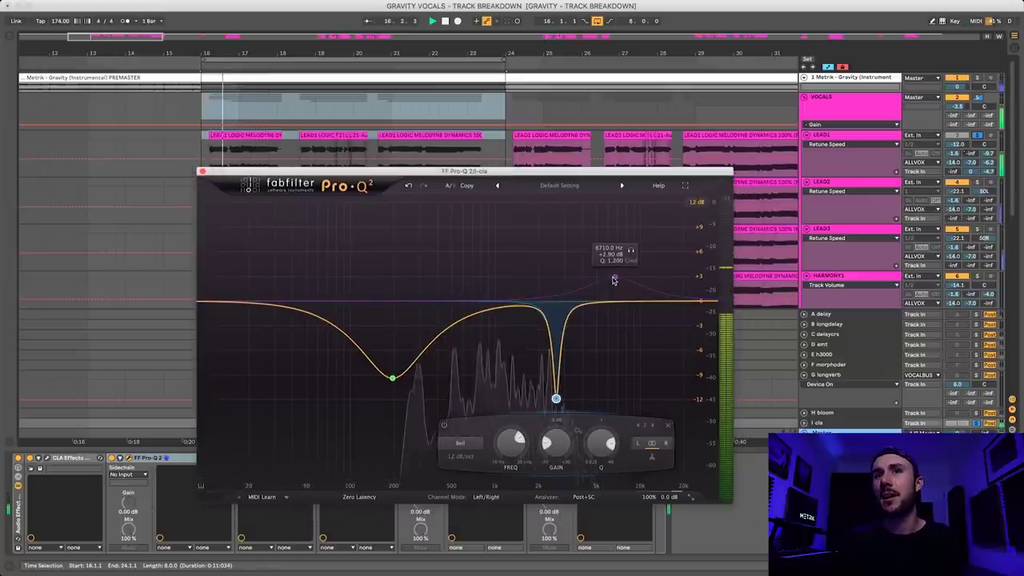
double_click(614, 280)
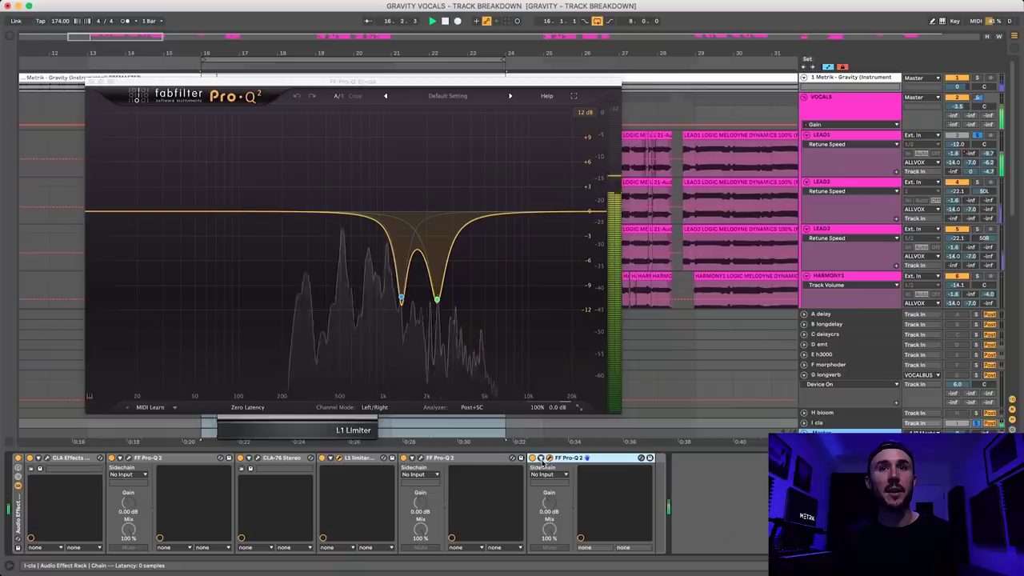
Step: Switch on the last Pro-Q 2 in the I cla return's chain and activate the F morphoder return
left_click(533, 459)
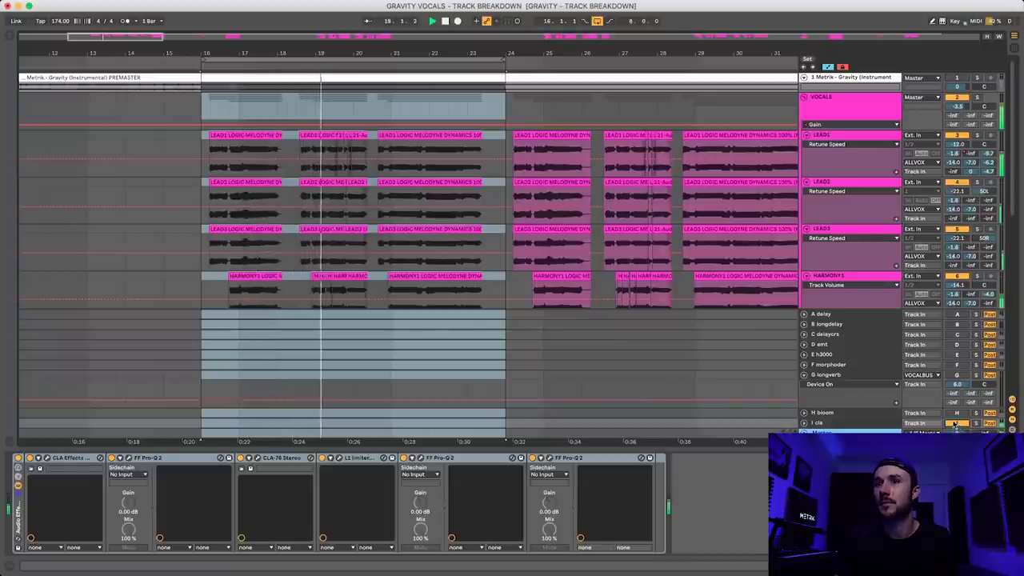
left_click(956, 366)
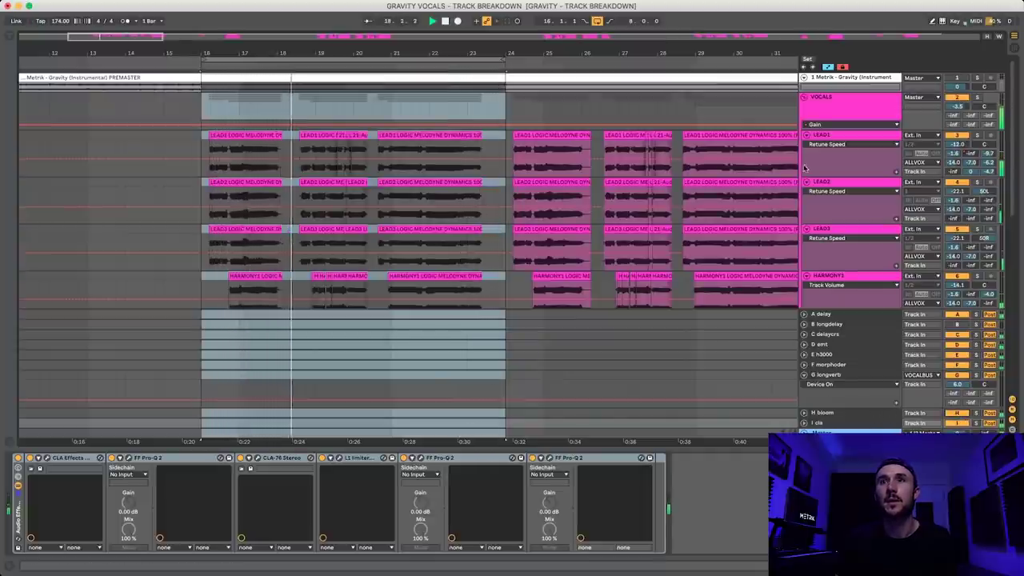
Step: Examine the A delay return's effect and the vocal group's tracks, from LEAD1 to VOCALBUS and ALLVOX
left_click(871, 315)
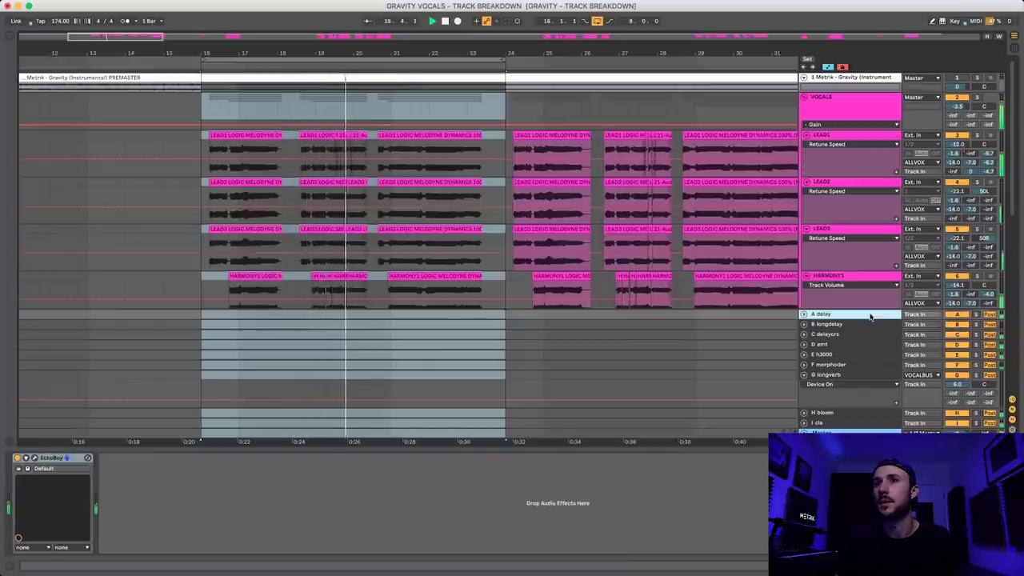
scroll(850, 250, "down", 5)
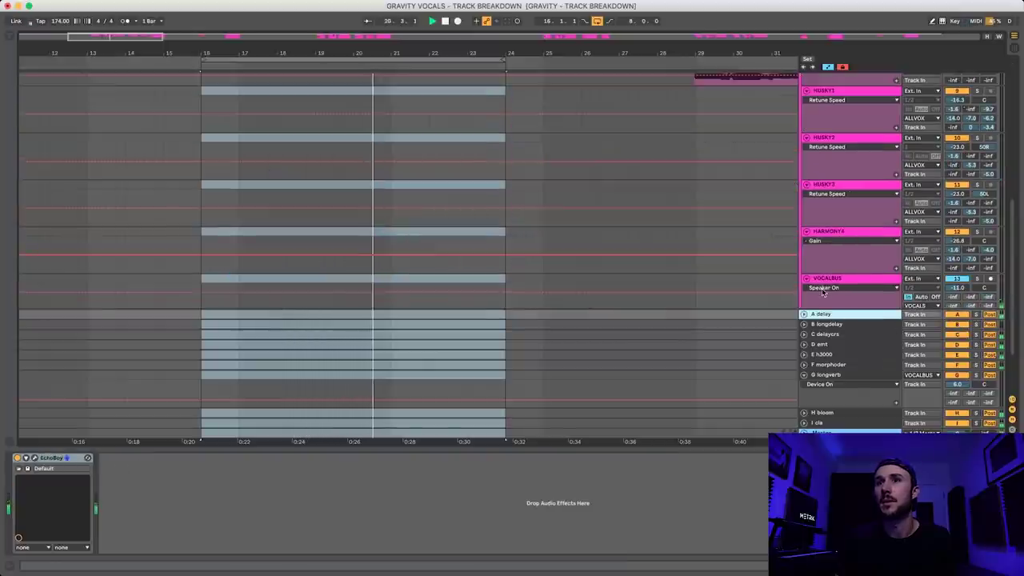
left_click(838, 231)
scroll(837, 231, "up", 5)
left_click(835, 111)
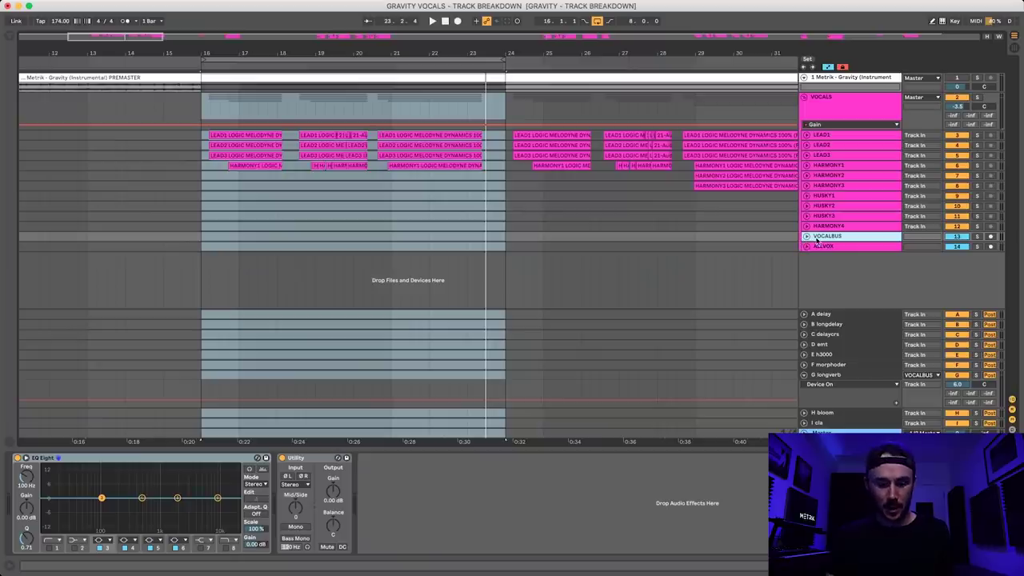
left_click(817, 245, "shift")
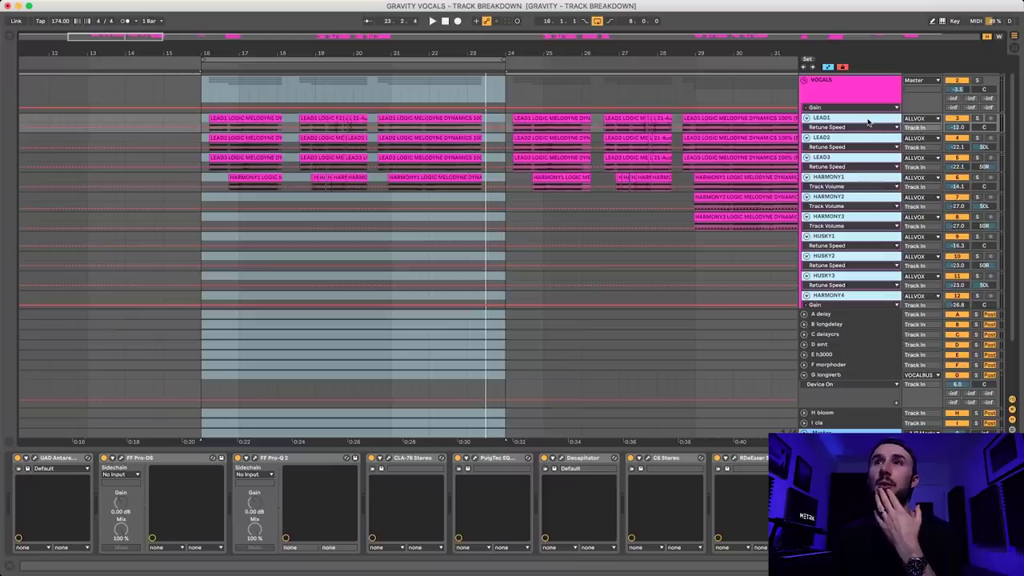
left_click(868, 122)
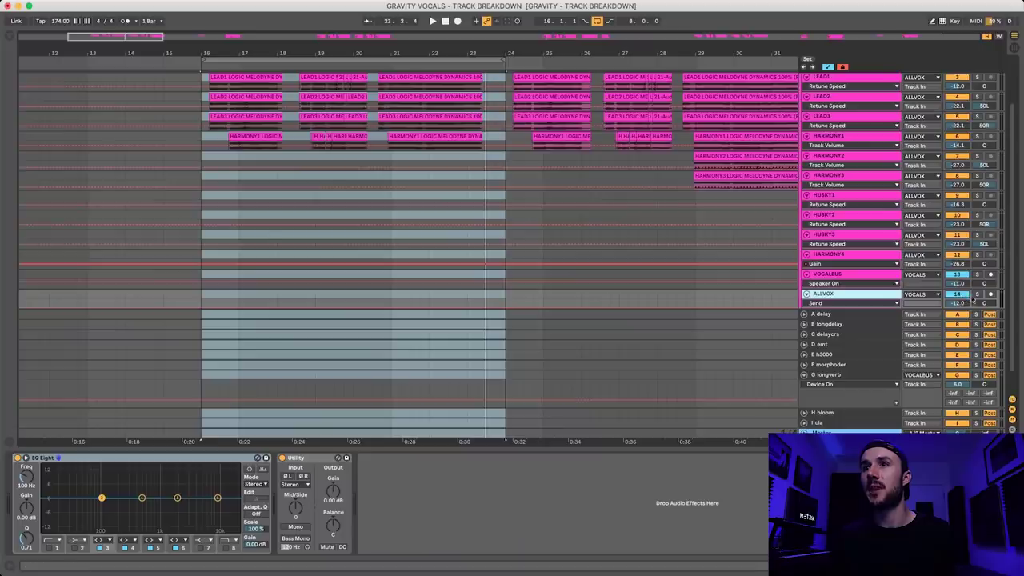
Step: Solo the ALLVOX track to hear it in playback, and clear the solo
scroll(872, 287, "down", 1)
left_click(976, 288)
key("space")
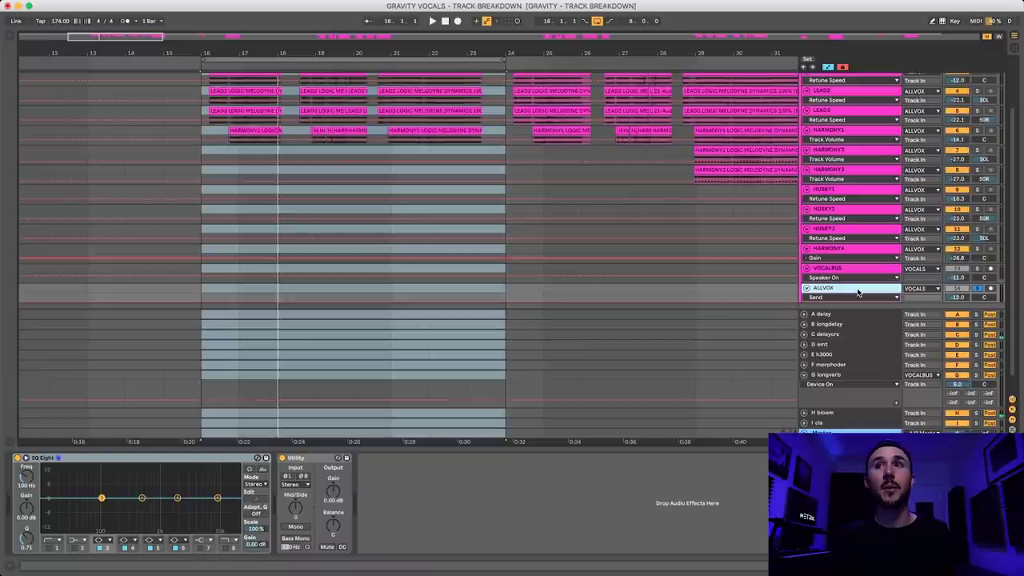
left_click(977, 289)
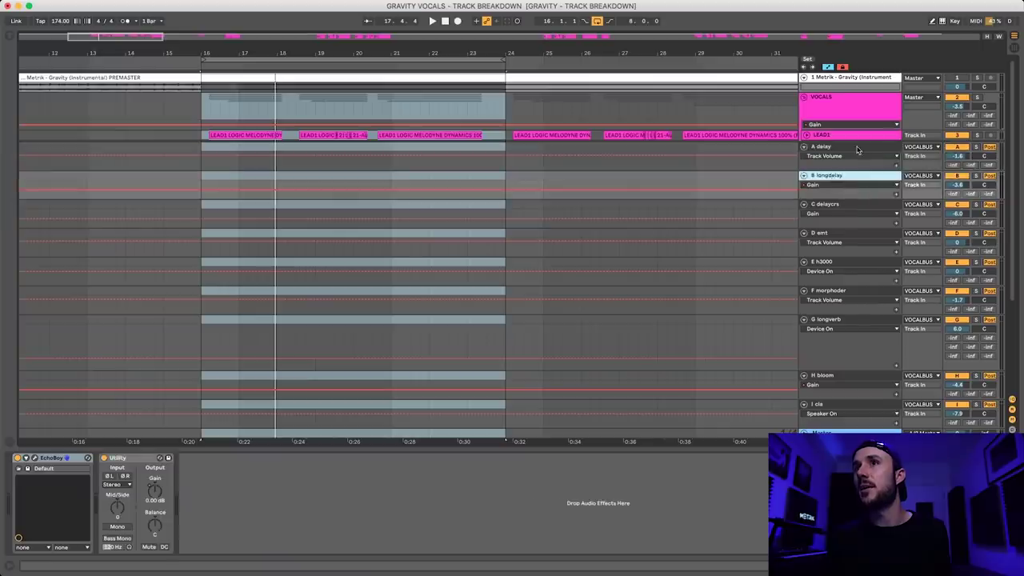
Step: Inspect the A delay and D emt returns and the output routing options of D emt
left_click(857, 150)
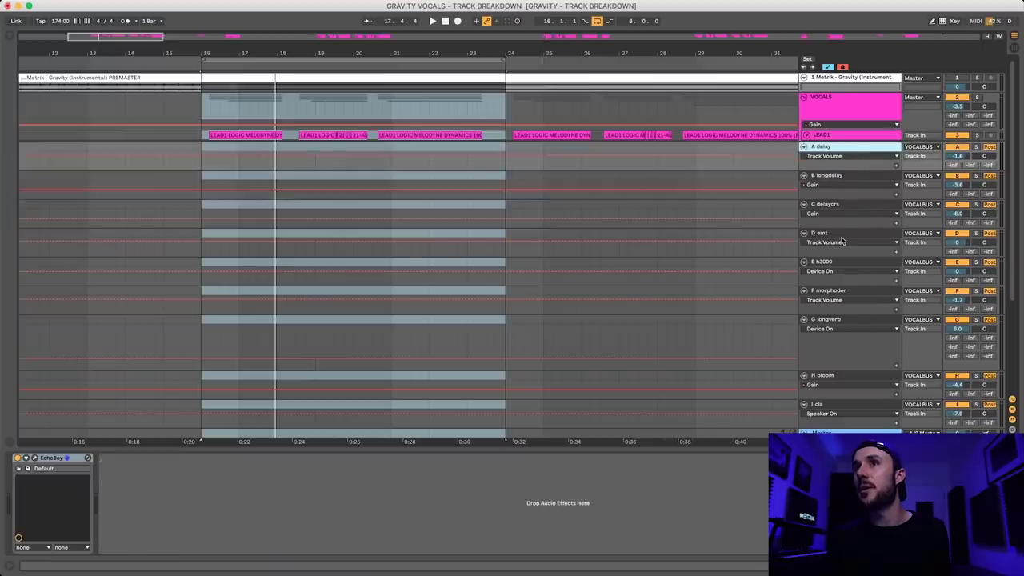
left_click(848, 237)
left_click(920, 233)
left_click(929, 366)
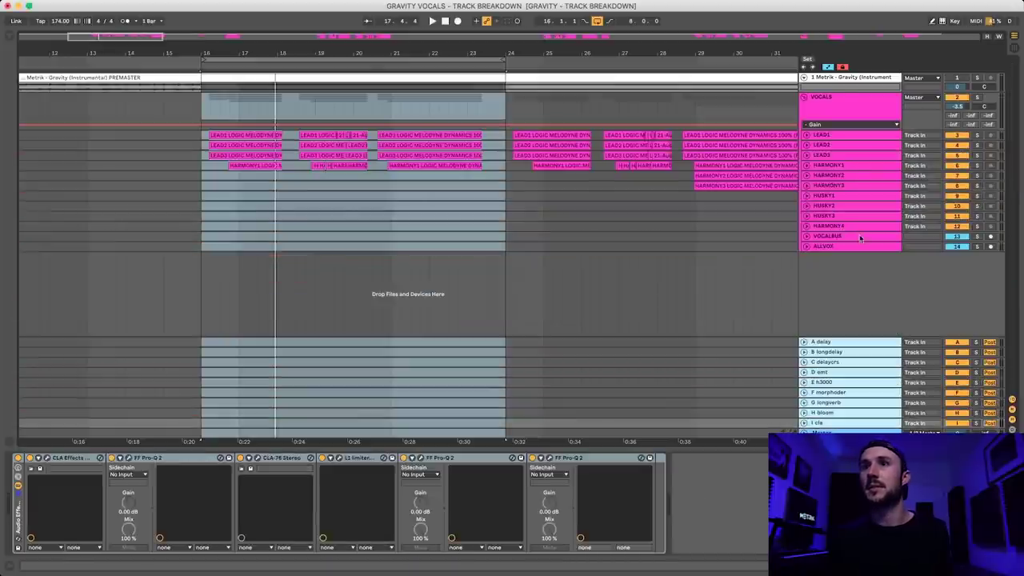
Step: Unfold the VOCALBUS and ALLVOX tracks and play the section with VOCALBUS soloed
left_click(841, 237)
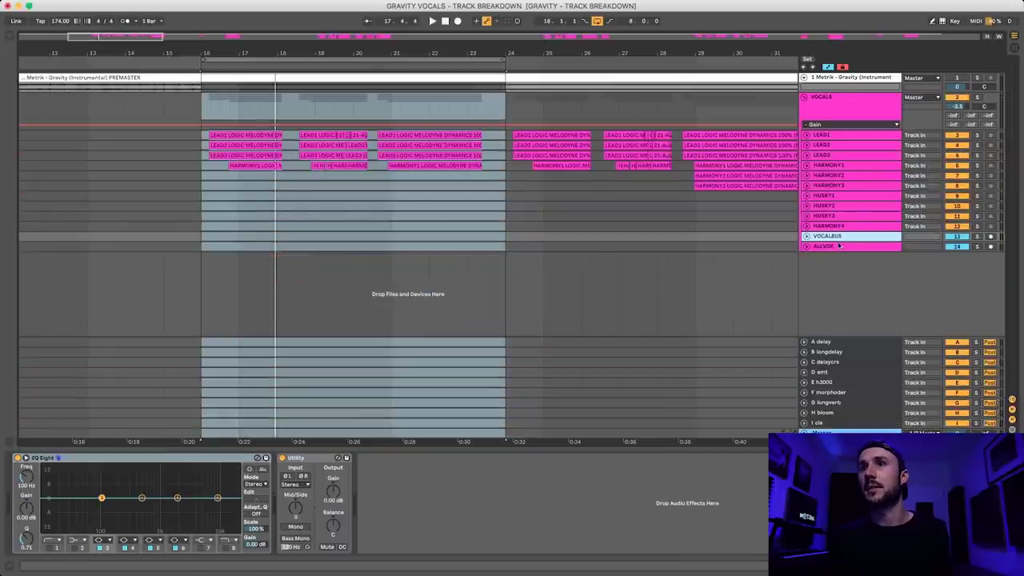
left_click(806, 238)
left_click(977, 237)
key("space")
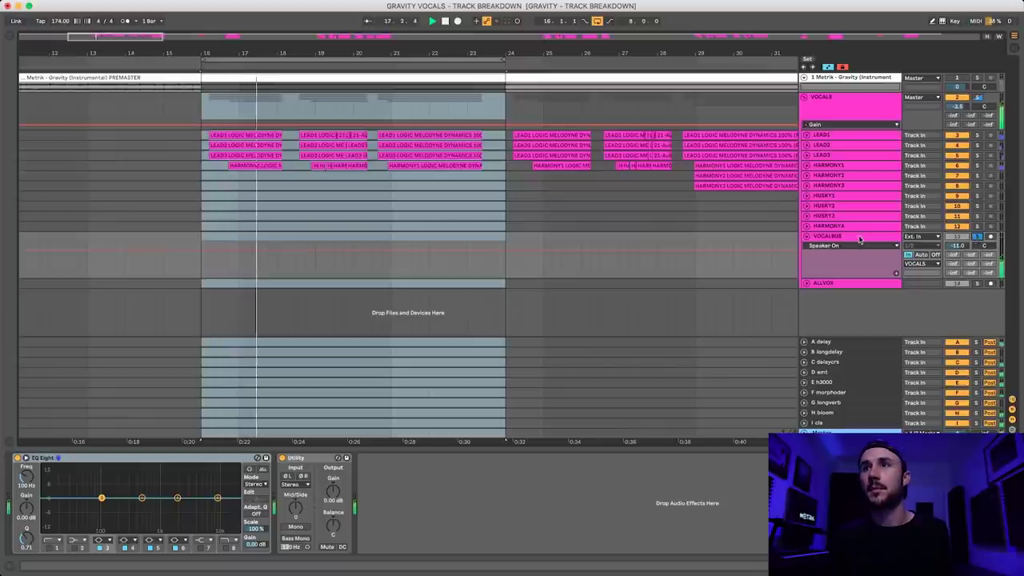
left_click(861, 239)
left_click(806, 285)
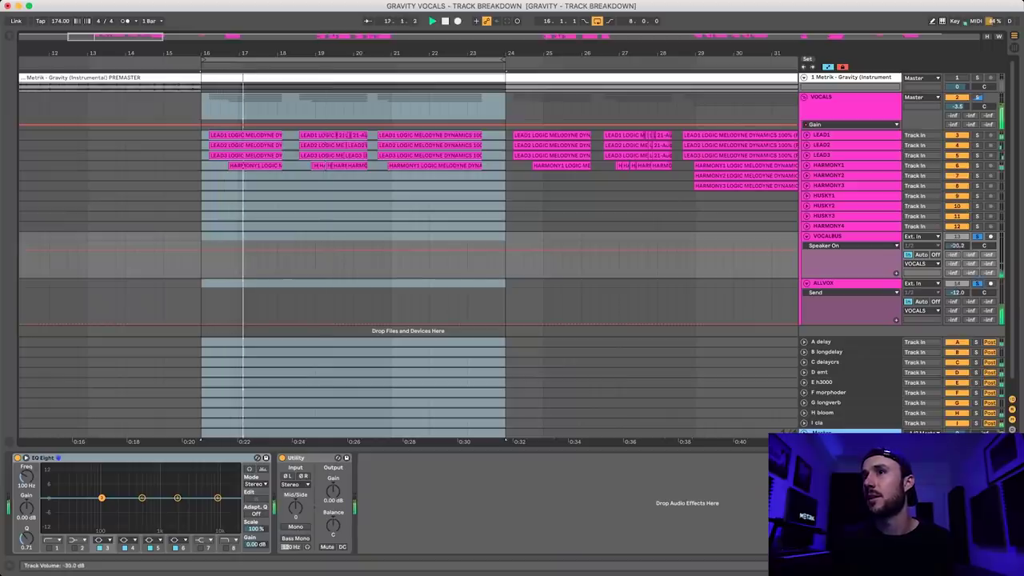
Step: Try lowering the VOCALBUS volume to about -30 dB against ALLVOX and return it to -11.0 dB
left_click_drag(957, 246, 958, 288)
left_click_drag(957, 245, 958, 228)
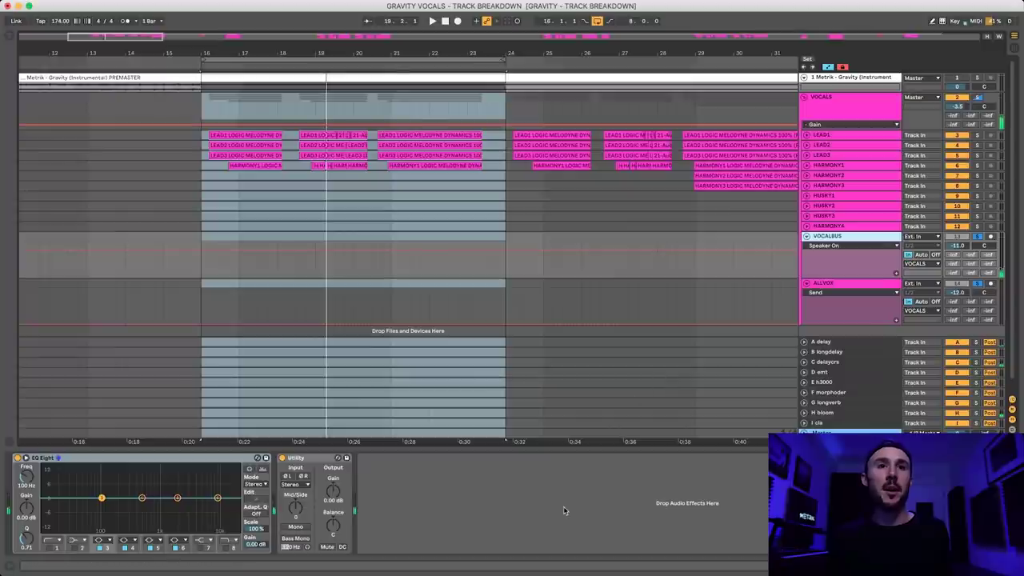
Step: Search the browser for Trackspacer and load Trackspacer 2.5 onto the VOCALBUS track
key("super+f")
type("trackspa")
key("BackSpace")
key("BackSpace")
key("BackSpace")
key("BackSpace")
key("BackSpace")
key("BackSpace")
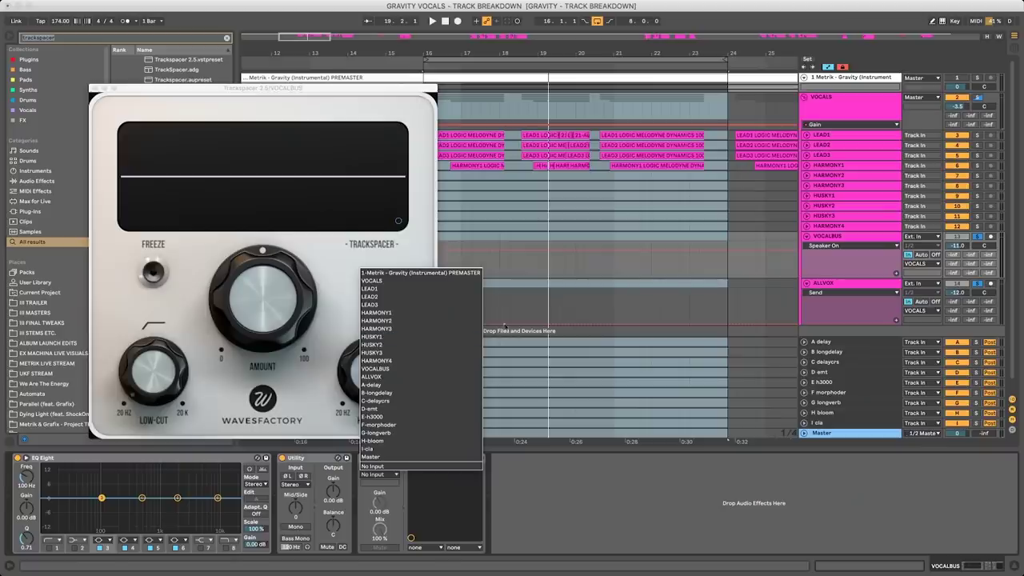
Step: Set Trackspacer's sidechain input to ALLVOX and raise its Amount for playback
left_click(372, 376)
left_click_drag(255, 261, 241, 237)
key("space")
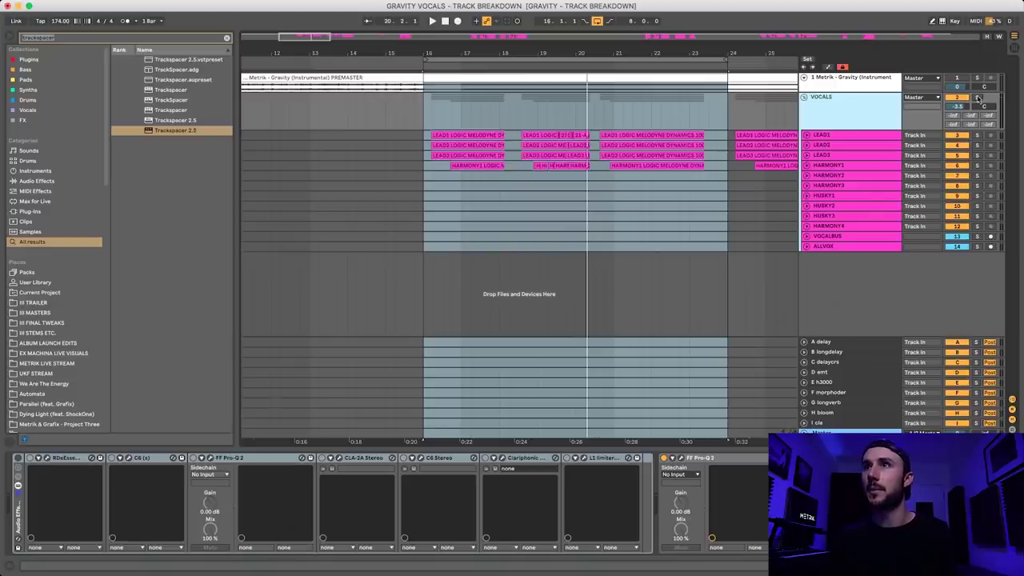
Step: Solo the VOCALS group and play back the looped section
left_click(977, 98)
key("space")
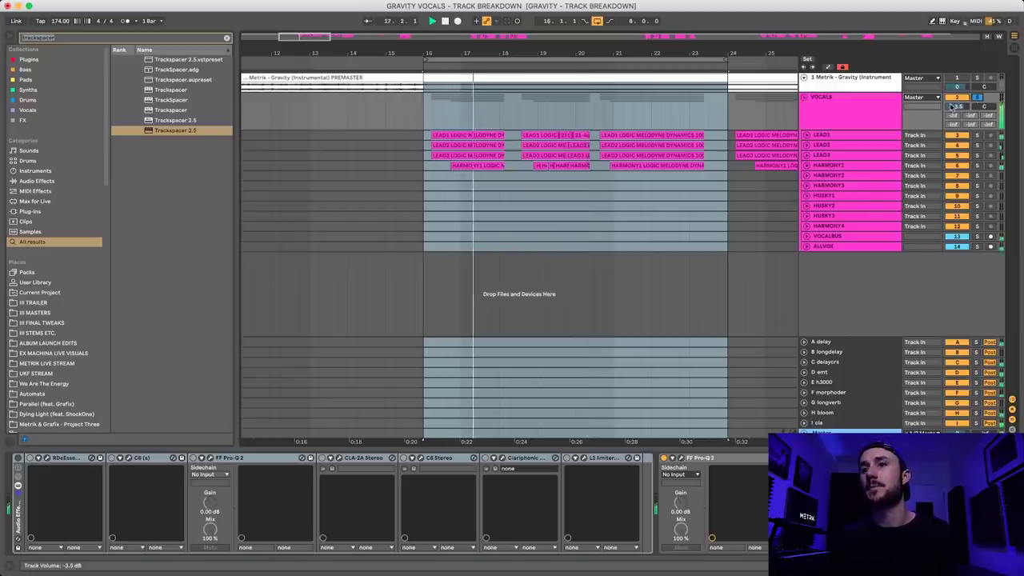
key("space")
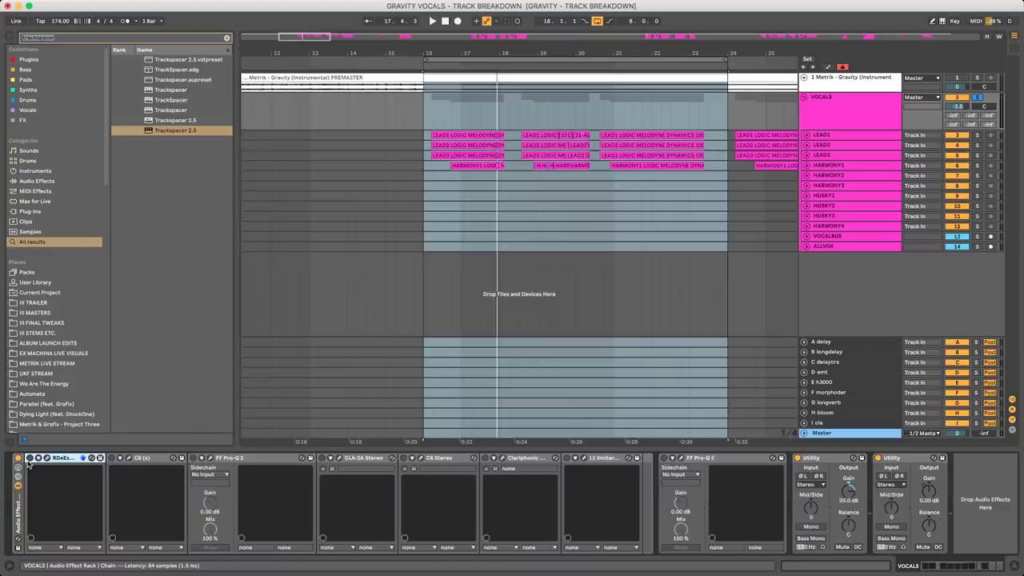
Step: Open the RDeEsser on the VOCALS group and reposition its window over the arrangement to view its settings
left_click(47, 458)
left_click_drag(240, 183, 442, 241)
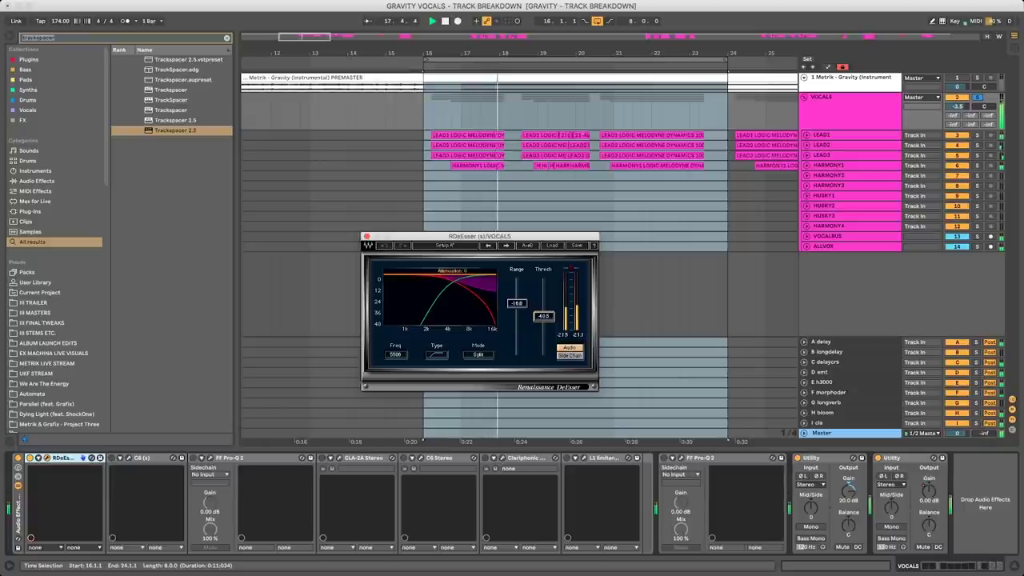
left_click_drag(435, 240, 450, 240)
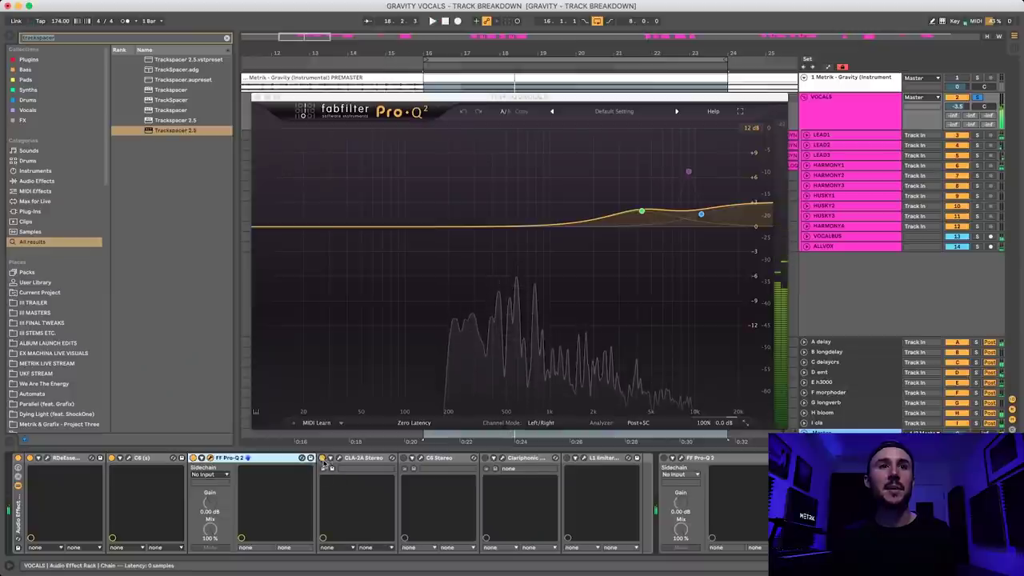
Step: Turn on the VOCALS group's CLA-2A Stereo, close the Pro-Q 2 window, and reposition the CLA-2A and Clariphonic windows
left_click(325, 459)
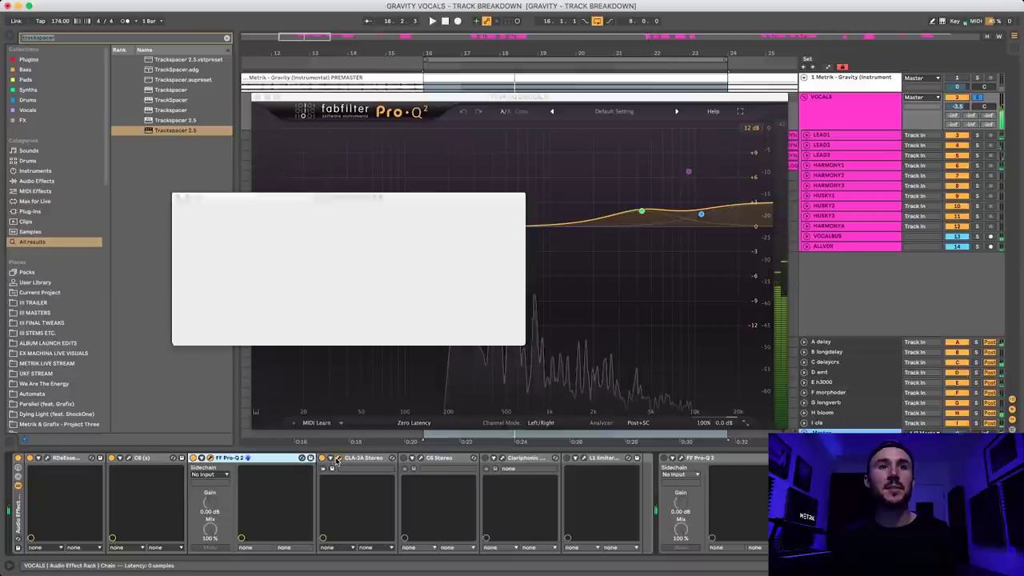
left_click(258, 97)
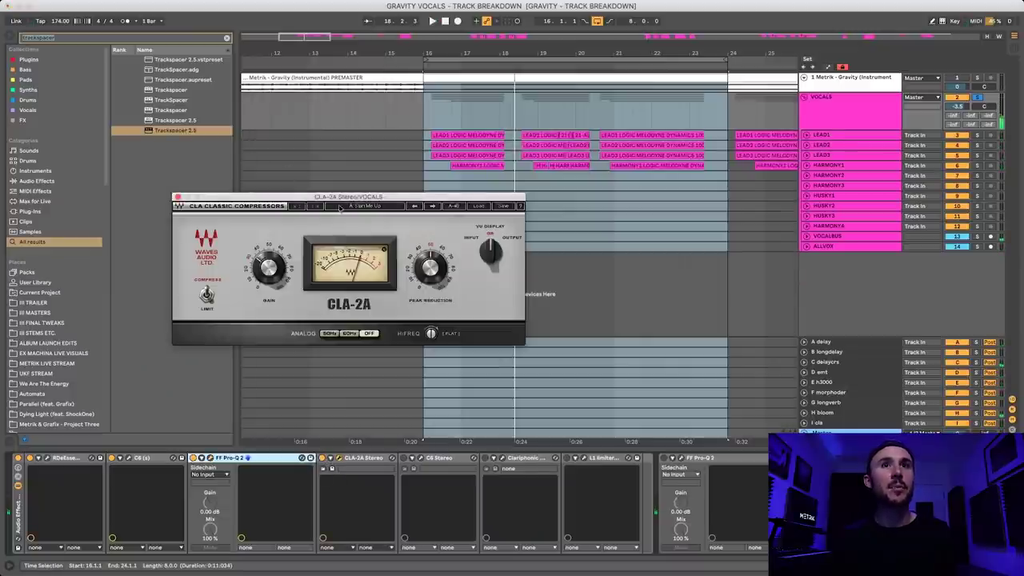
left_click_drag(361, 203, 515, 246)
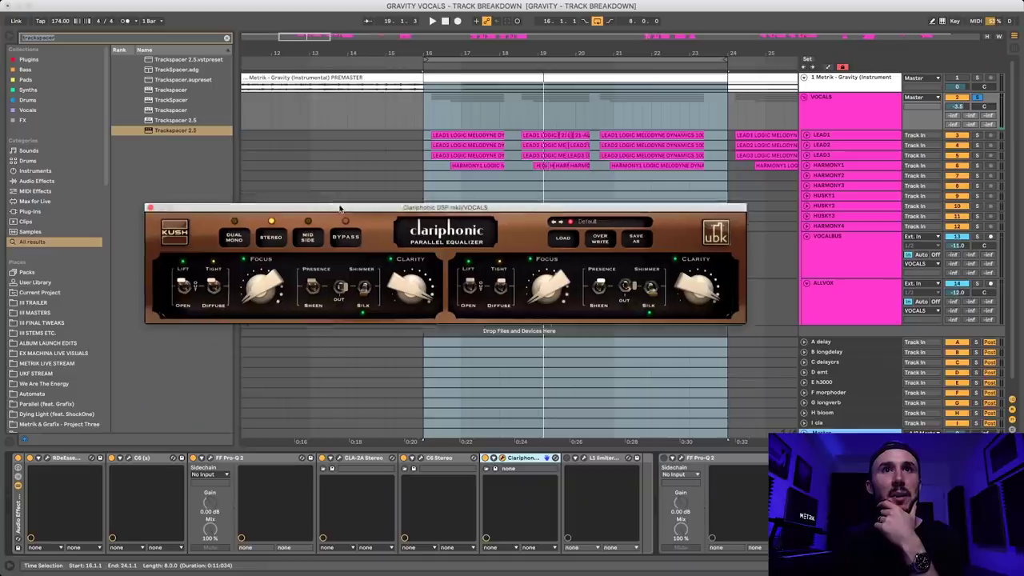
left_click_drag(340, 208, 353, 211)
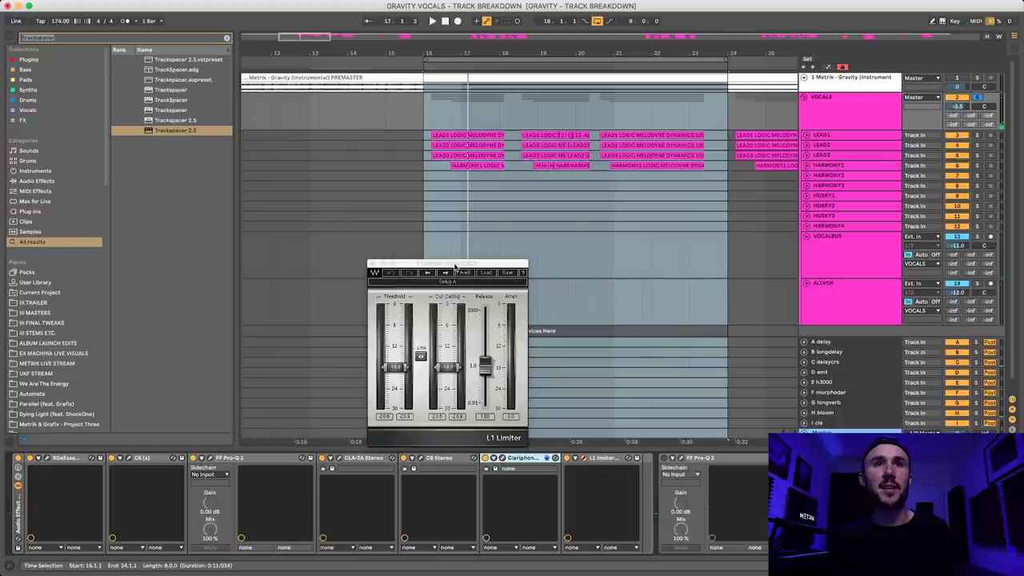
Step: Reposition the VOCALS group's L1 Limiter window over the arrangement to view its settings
left_click_drag(455, 264, 624, 262)
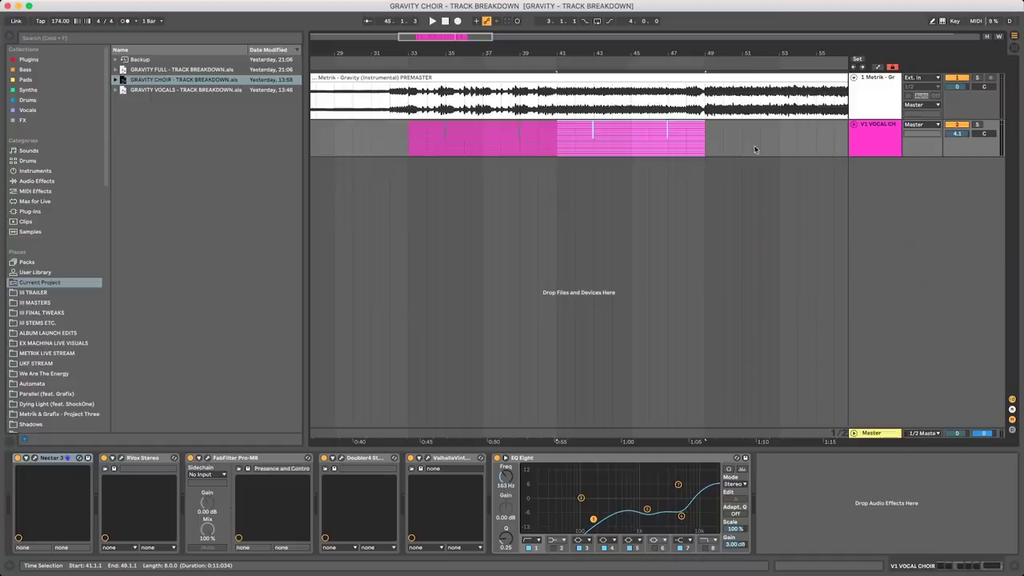
Step: In the GRAVITY CHOIR set, play back the soloed V1 VOCAL CHOIR group from bar 33
left_click(410, 148)
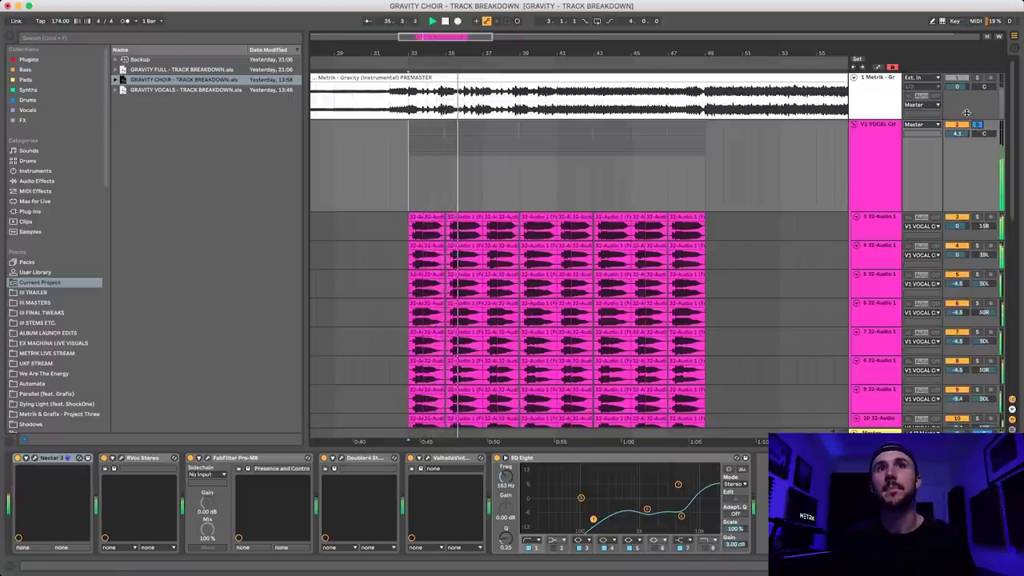
key("space")
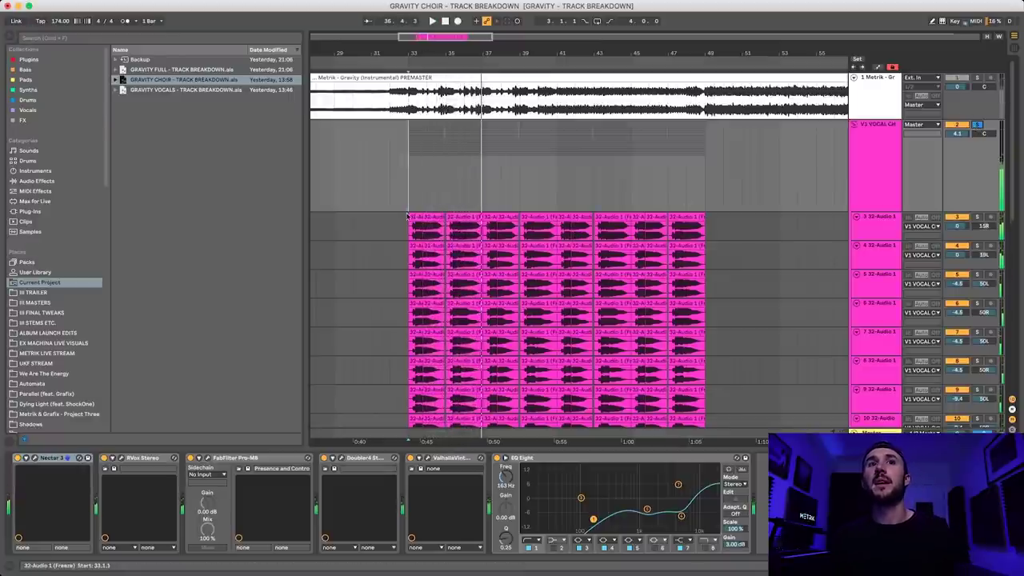
Step: Hide the browser and look through all the stacked tracks inside the V1 VOCAL CHOIR group
scroll(418, 217, "down", 2)
scroll(418, 218, "down", 10)
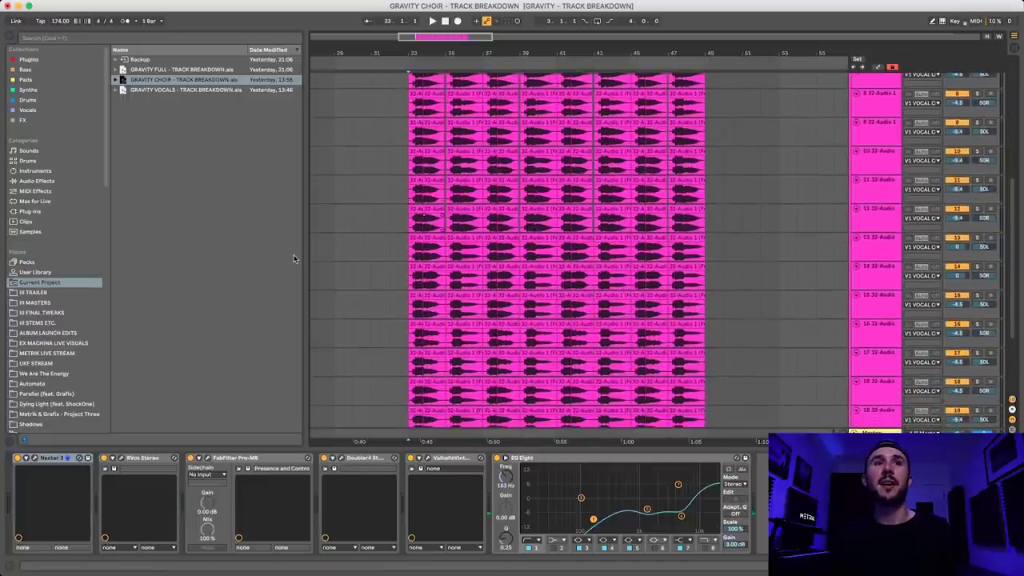
key("super+alt+b")
scroll(336, 258, "left", 5)
scroll(380, 251, "down", 3)
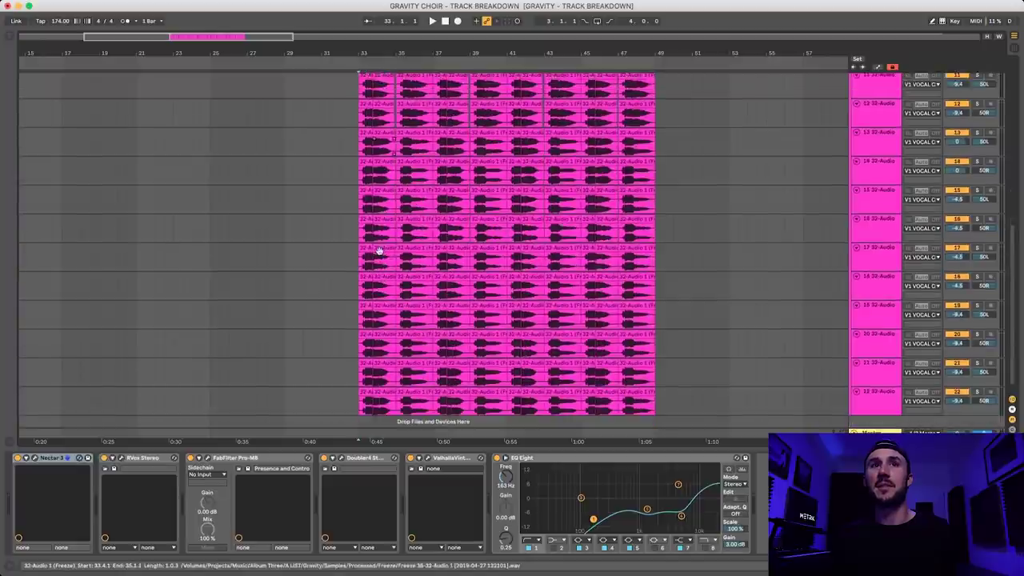
scroll(379, 250, "down", 1)
scroll(326, 210, "up", 15)
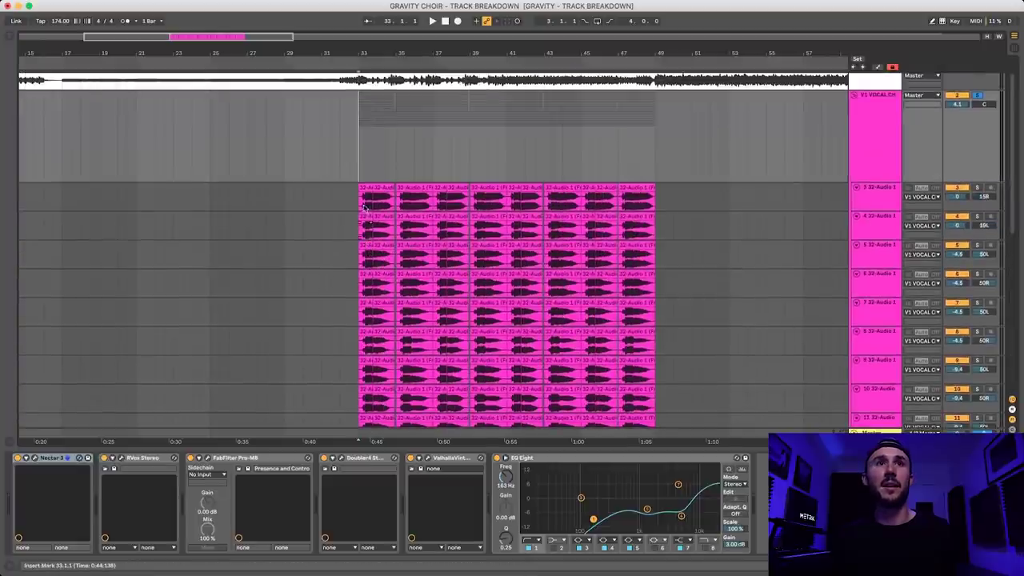
Step: Loop and solo the first choir track's opening section, and group the V1 VOCAL CHOIR effects into an Audio Effect Rack
left_click(364, 190)
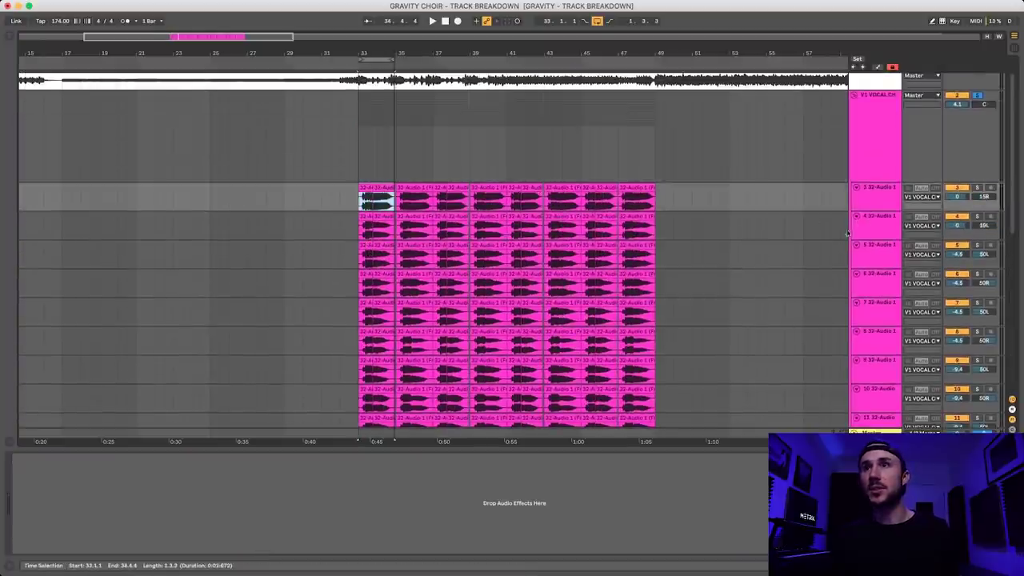
key("Up")
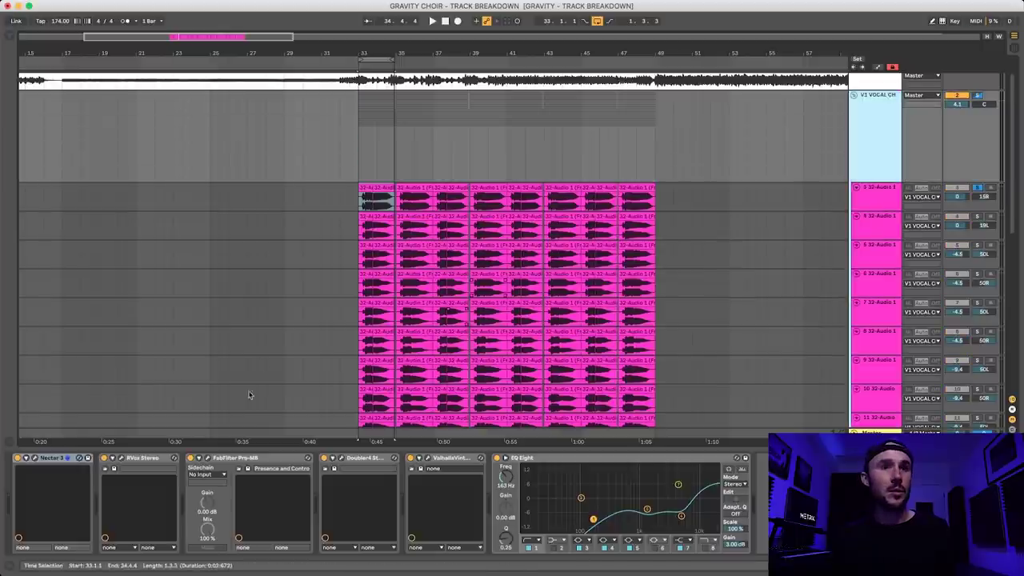
left_click(71, 487)
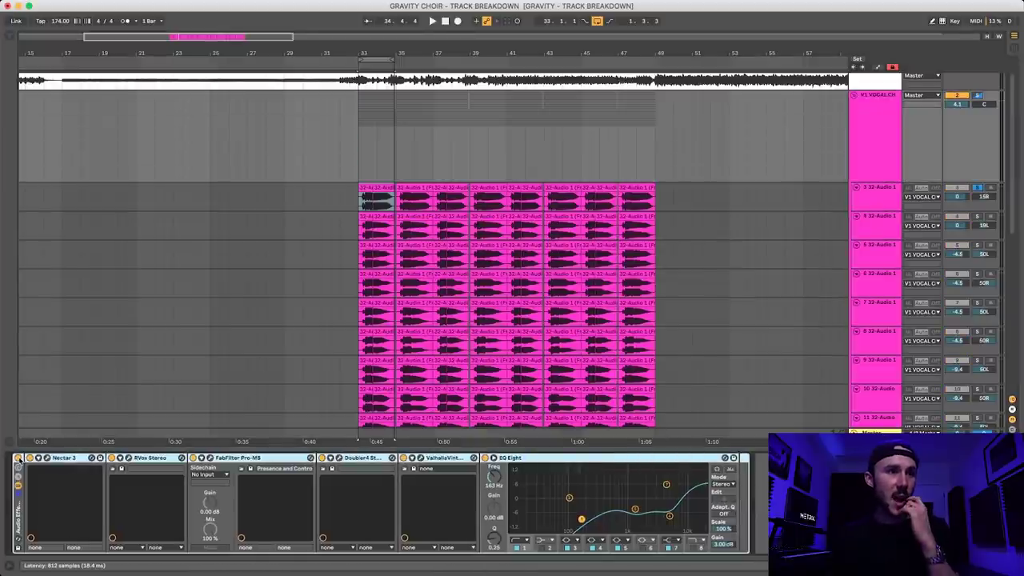
Step: Search the browser for Utility, and audition choir tracks 3 to 6 by adding them to the solo over looped bars 33 to 37
left_click(857, 194)
key("super+f")
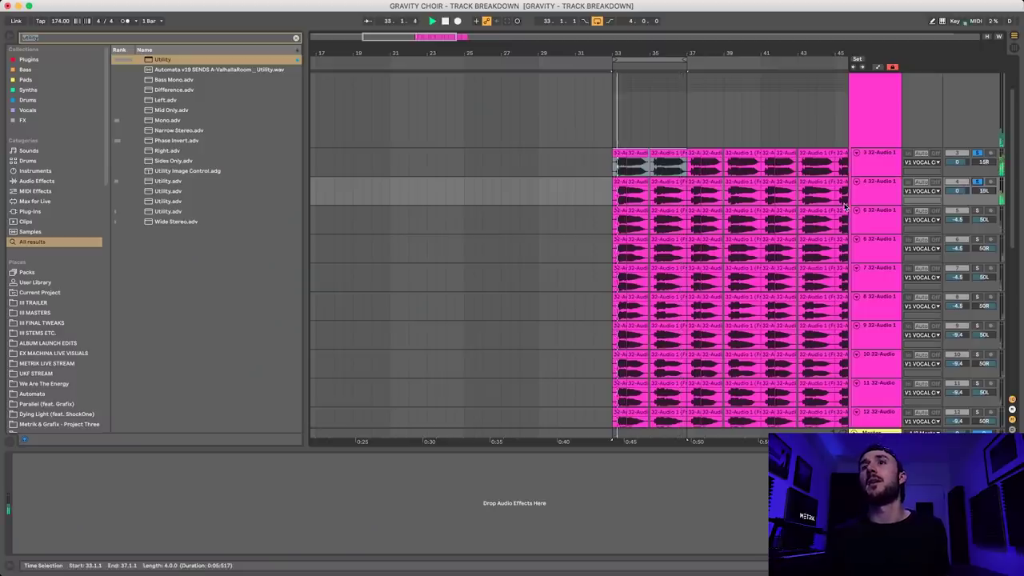
left_click(866, 200)
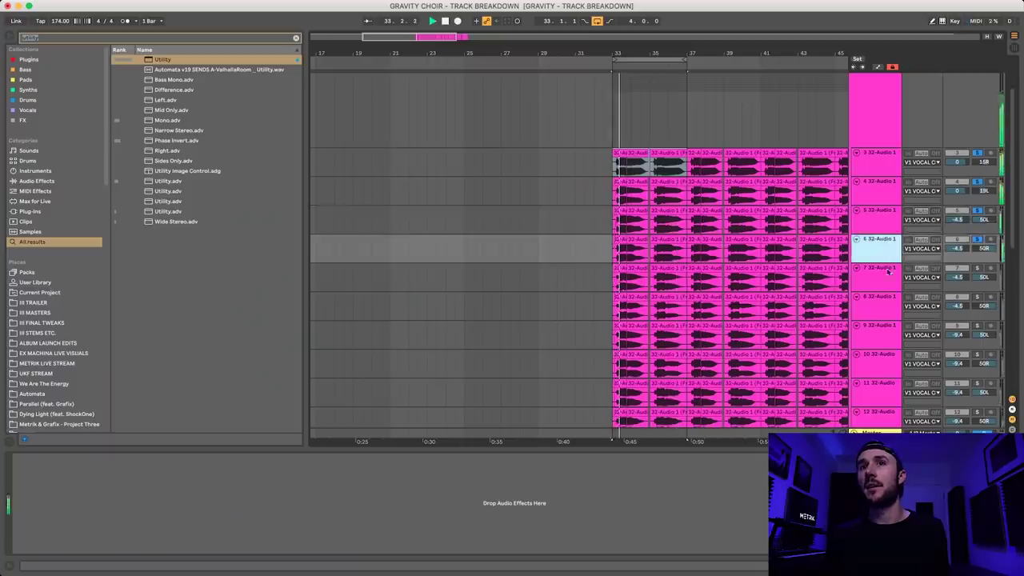
scroll(892, 268, "down", 2)
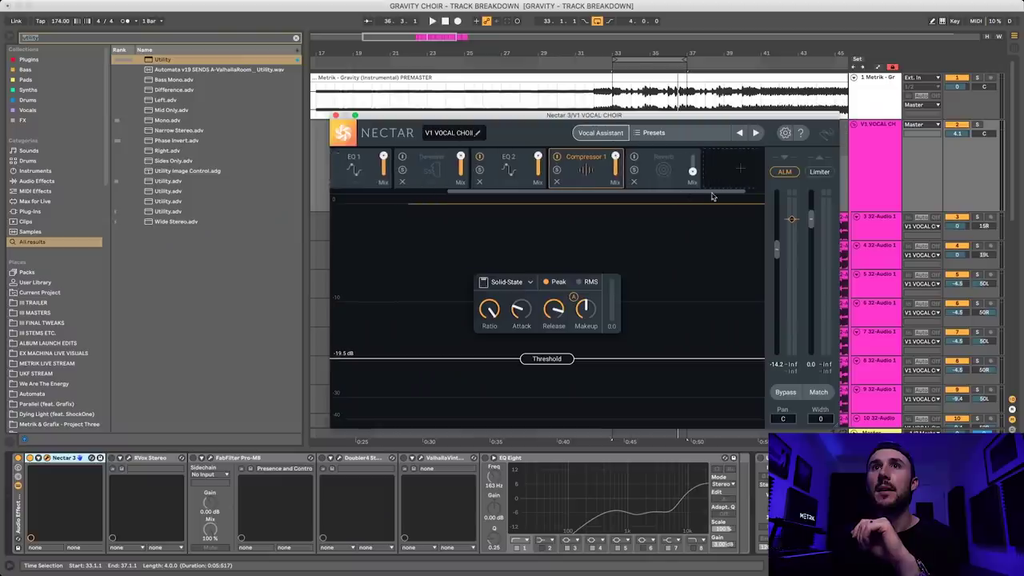
Step: Examine the EQ 2 and EQ 1 modules of Nectar 3 on V1 VOCAL CHOIR while playing back the soloed loop
left_click_drag(712, 196, 673, 199)
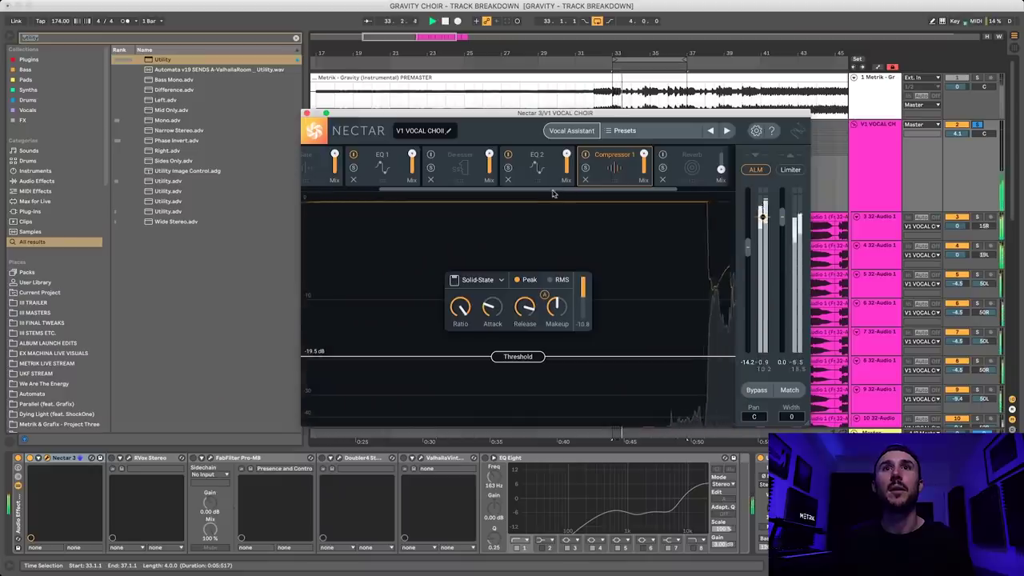
left_click(535, 169)
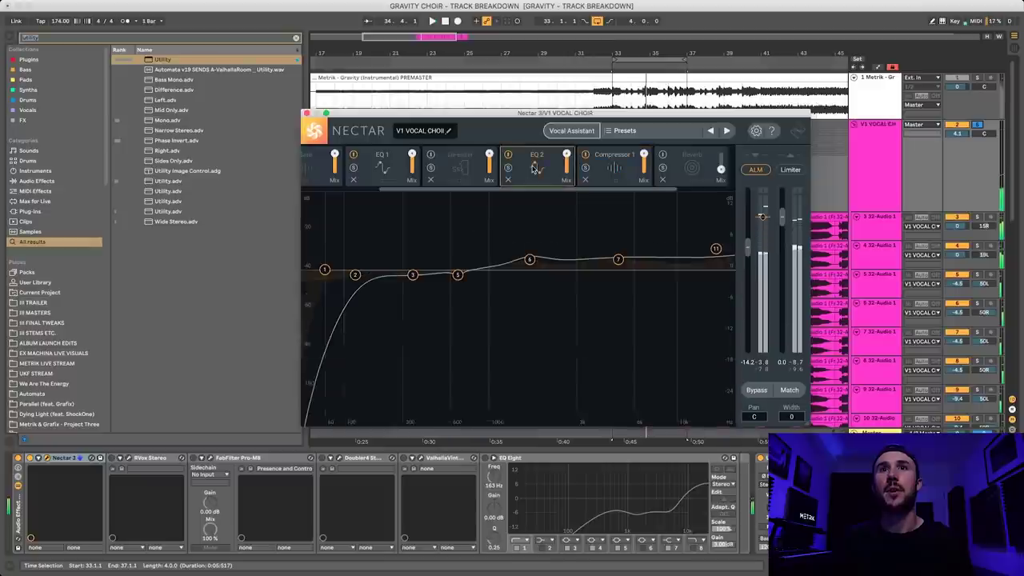
key("space")
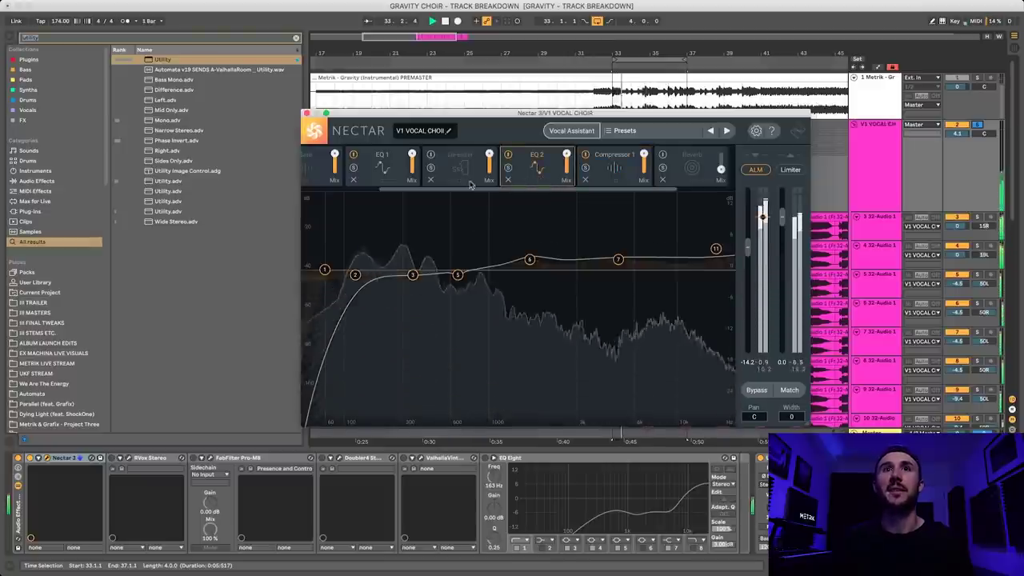
key("space")
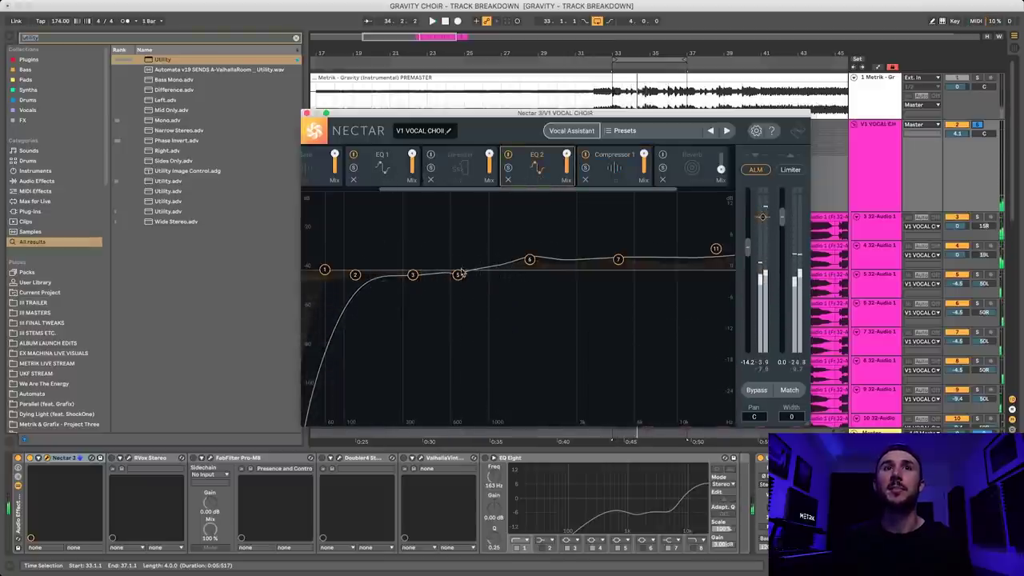
left_click(381, 171)
key("space")
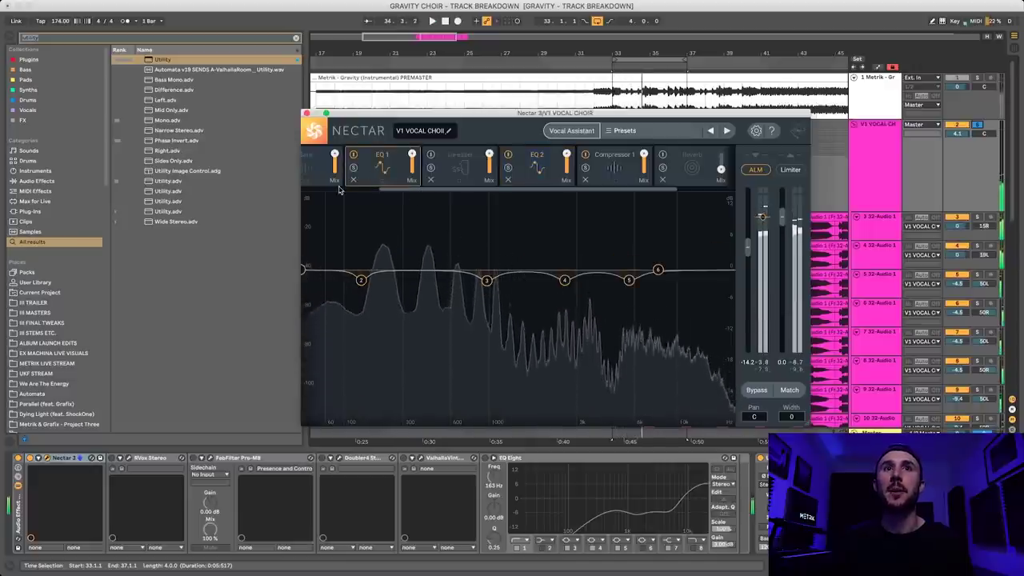
key("space")
left_click_drag(404, 193, 347, 197)
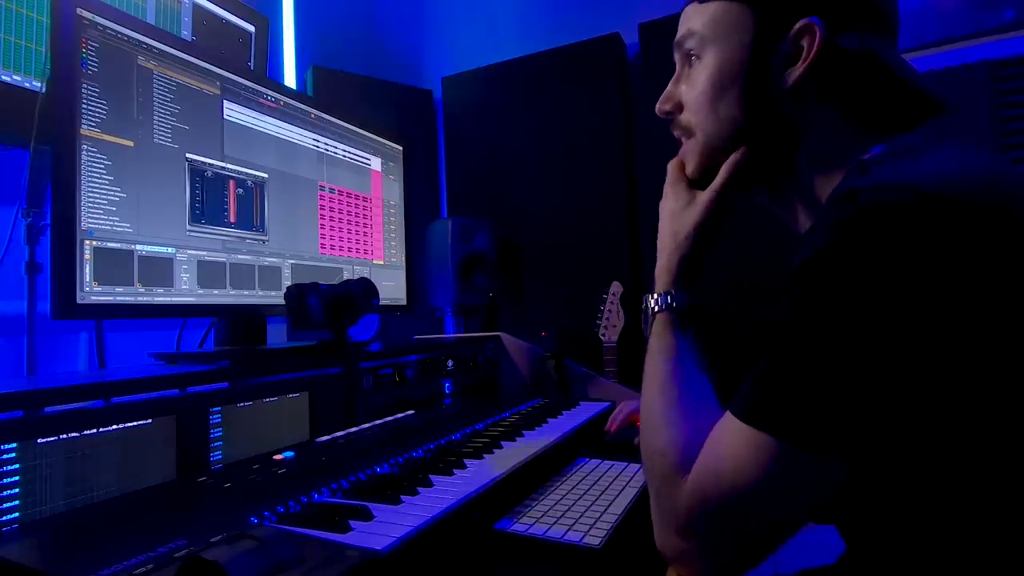
Step: Reposition the RVox Stereo window beside the choir clips to view its compression settings
left_click_drag(227, 166, 289, 177)
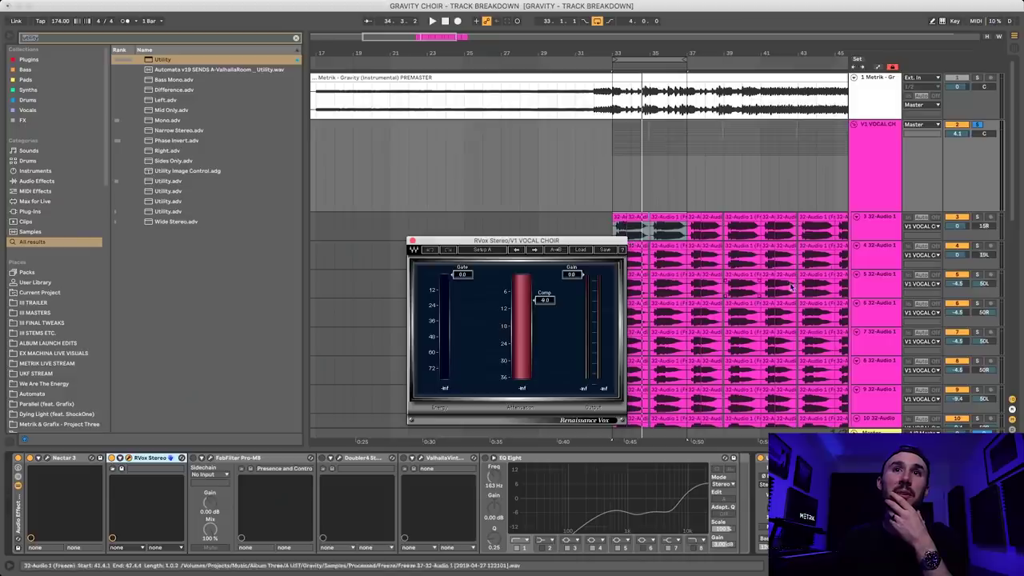
left_click_drag(515, 249, 484, 226)
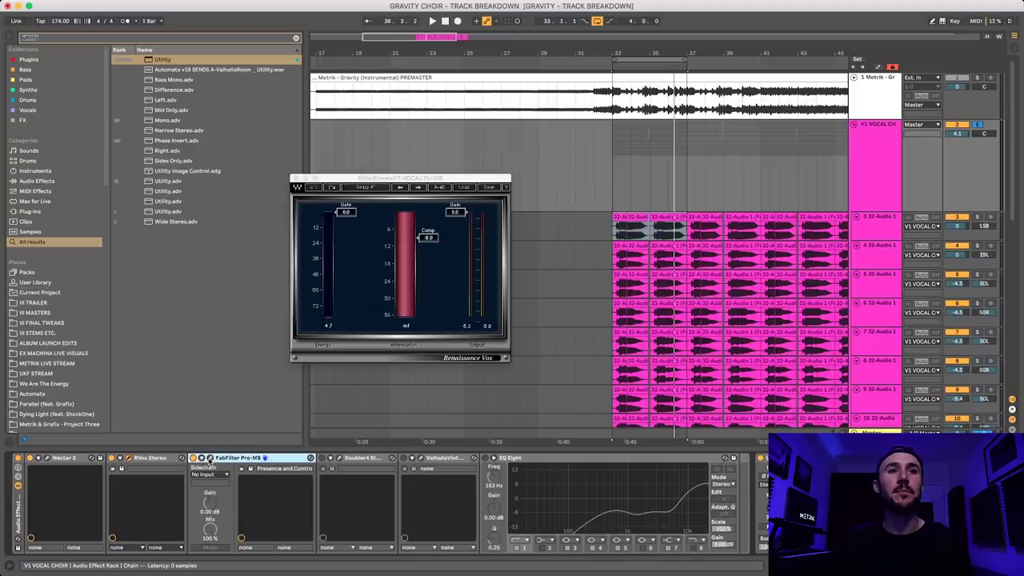
Step: Open FabFilter Pro-MB on V1 VOCAL CHOIR, reposition its window, and examine its bands while repeatedly playing the soloed loop
left_click(209, 459)
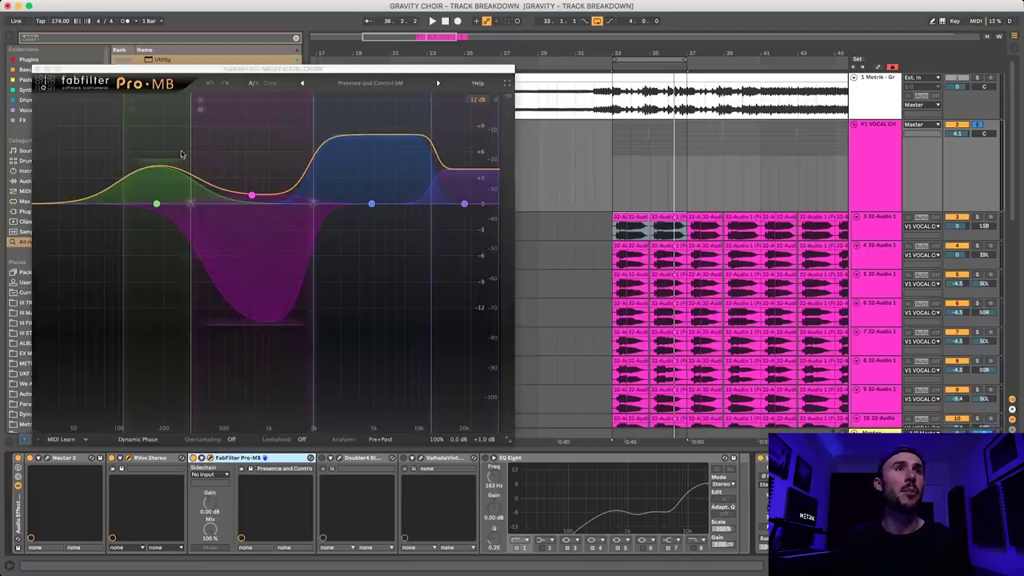
key("space")
left_click_drag(272, 69, 428, 97)
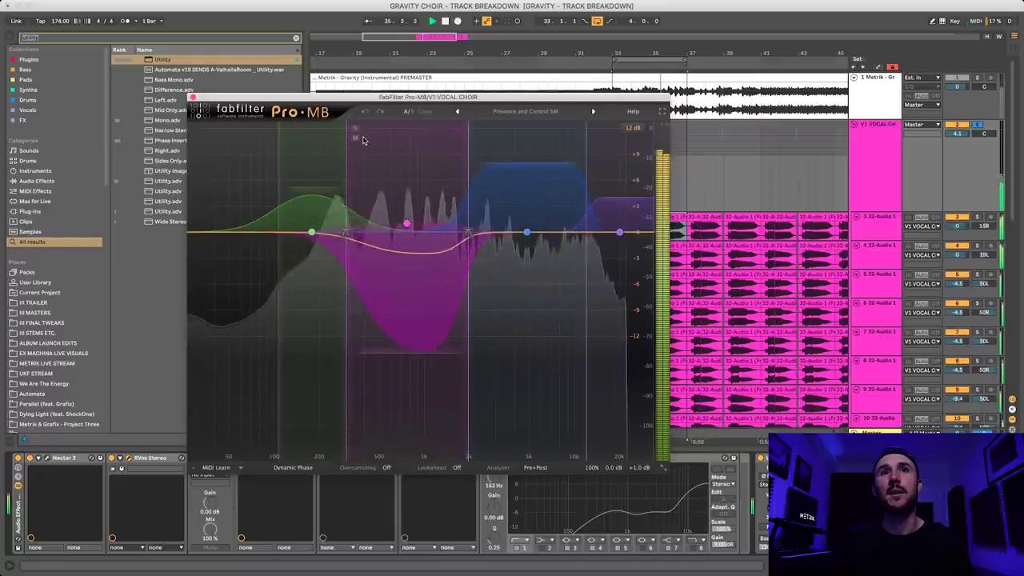
key("space")
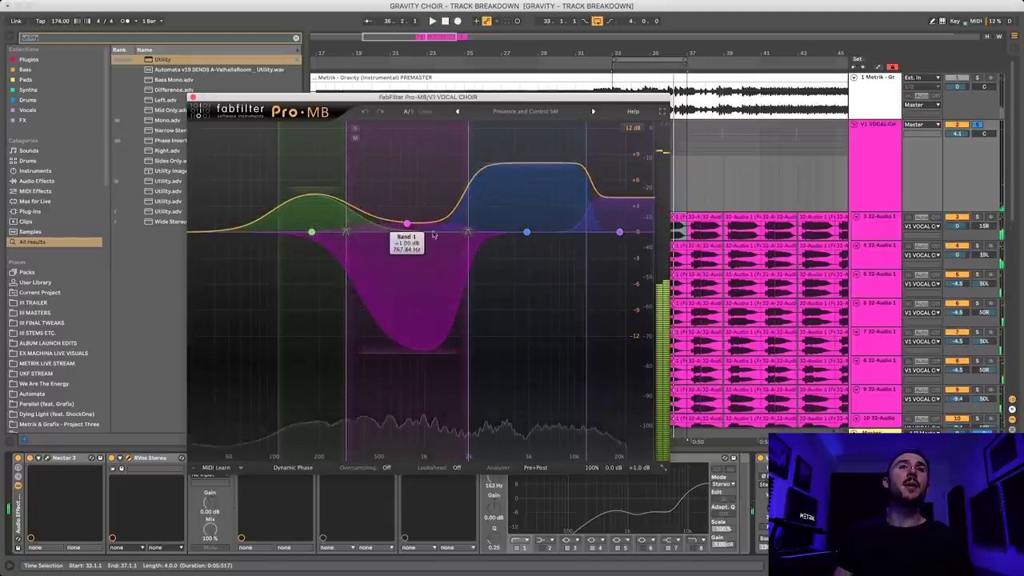
key("space")
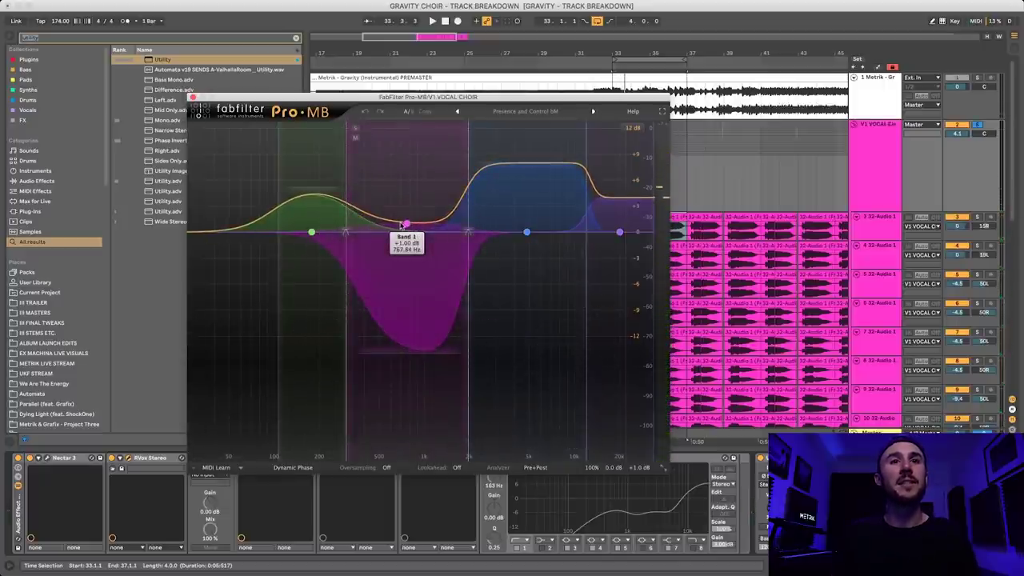
key("space")
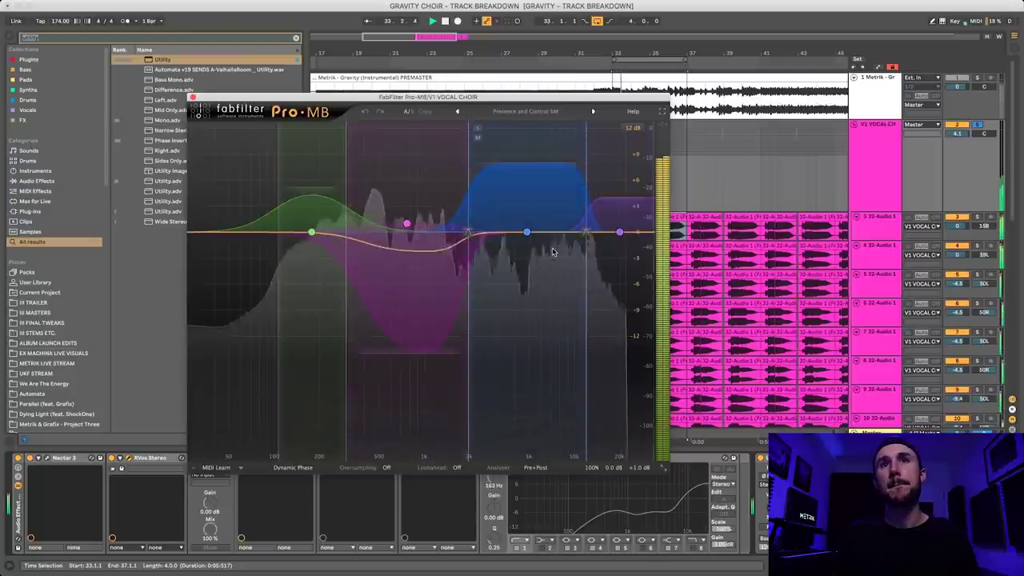
key("space")
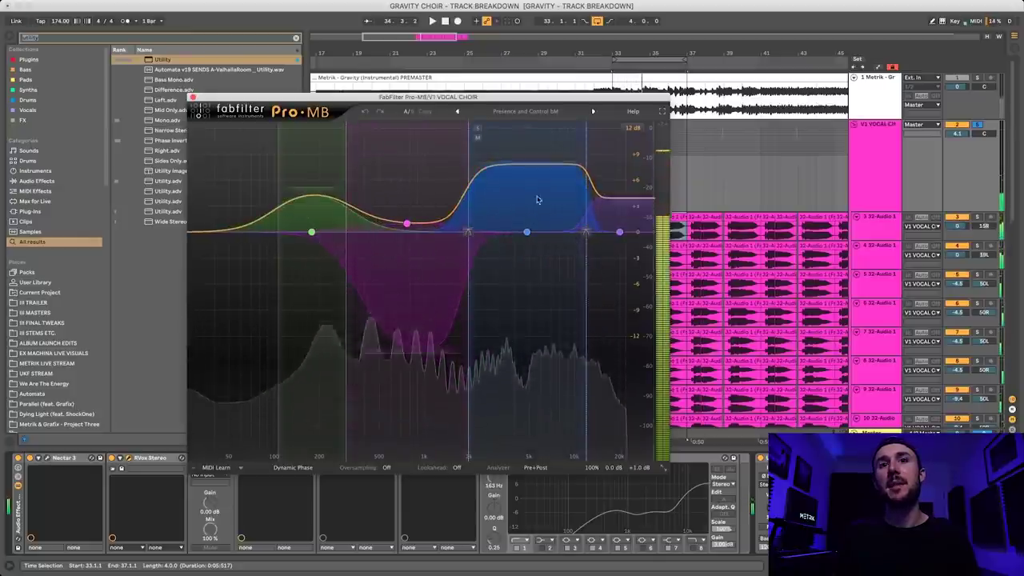
key("space")
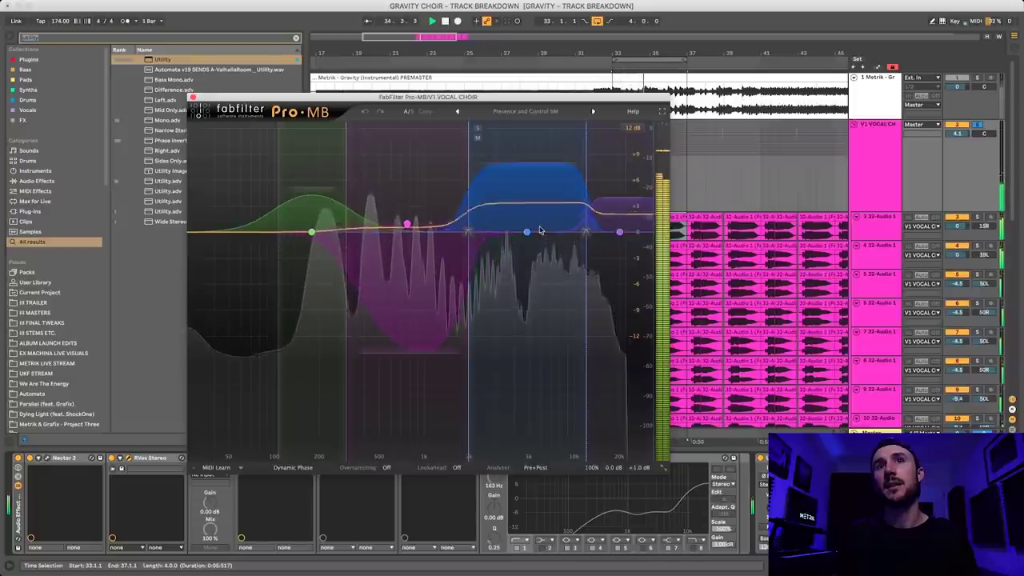
key("space")
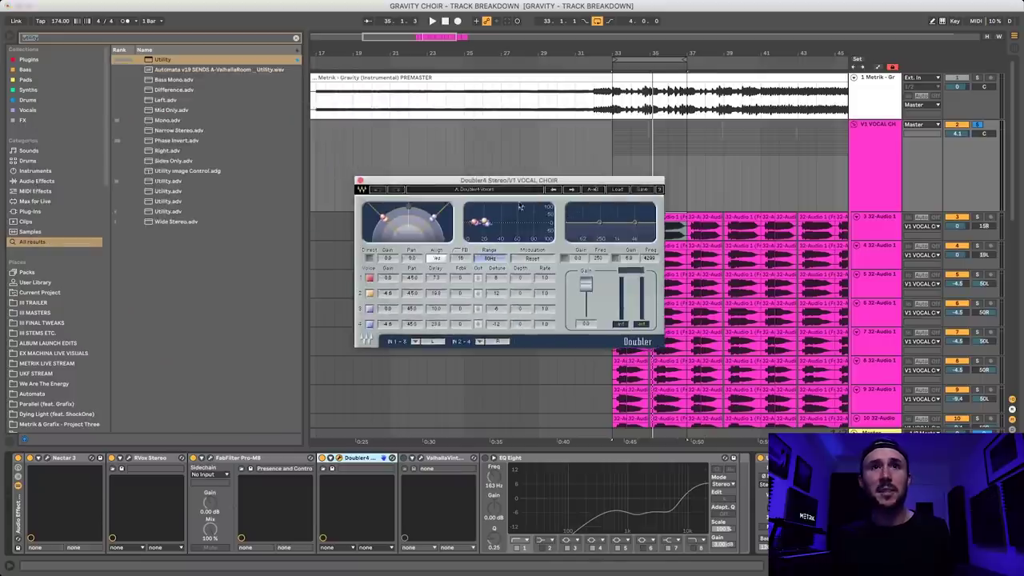
Step: Reposition the Doubler4 Stereo window and play back the choir loop to hear the doubling
left_click_drag(471, 184, 438, 207)
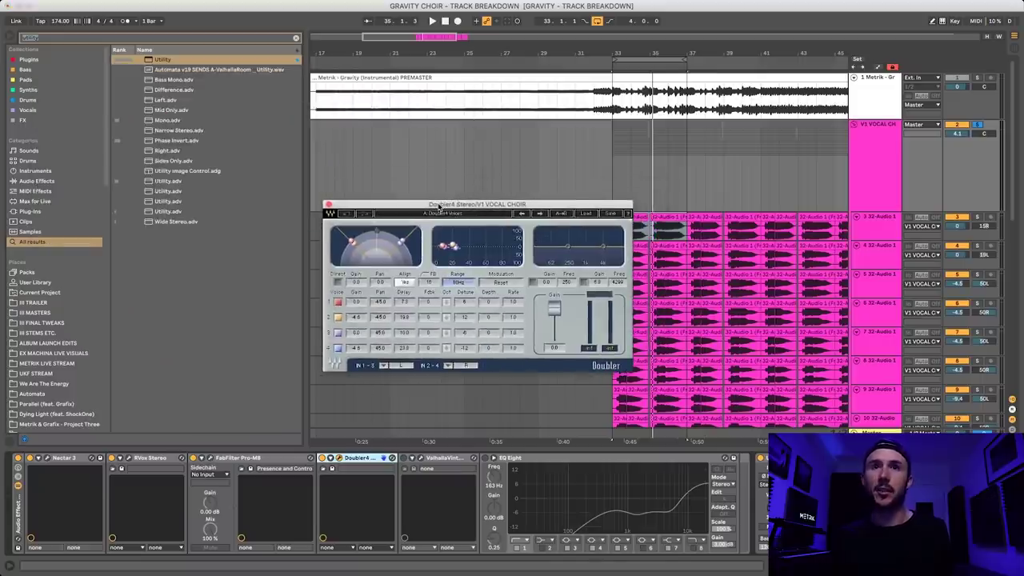
key("space")
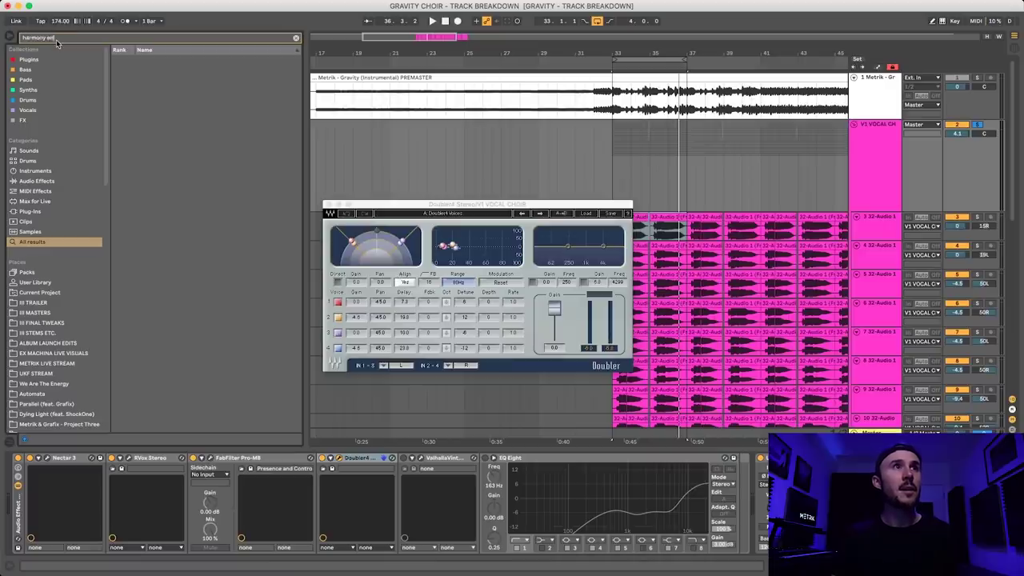
Step: Search the browser for harmony engine, load Harmony Engine 4.1 onto V1 VOCAL CHOIR, and move its window up to view the controls
type("gine")
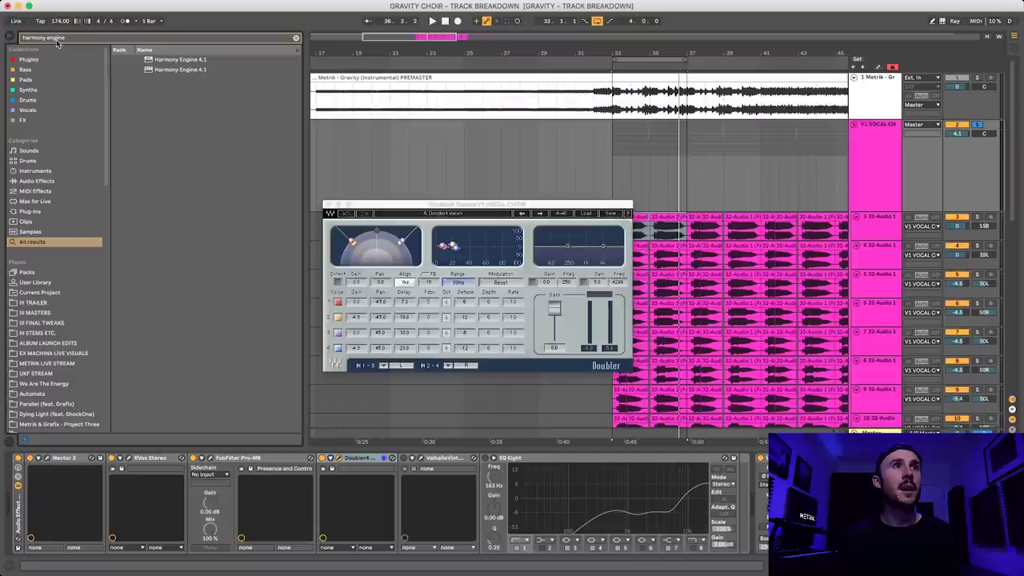
left_click(155, 62)
mouse_move(405, 473)
left_mouse_down()
mouse_move(406, 482)
mouse_move(410, 473)
left_mouse_up()
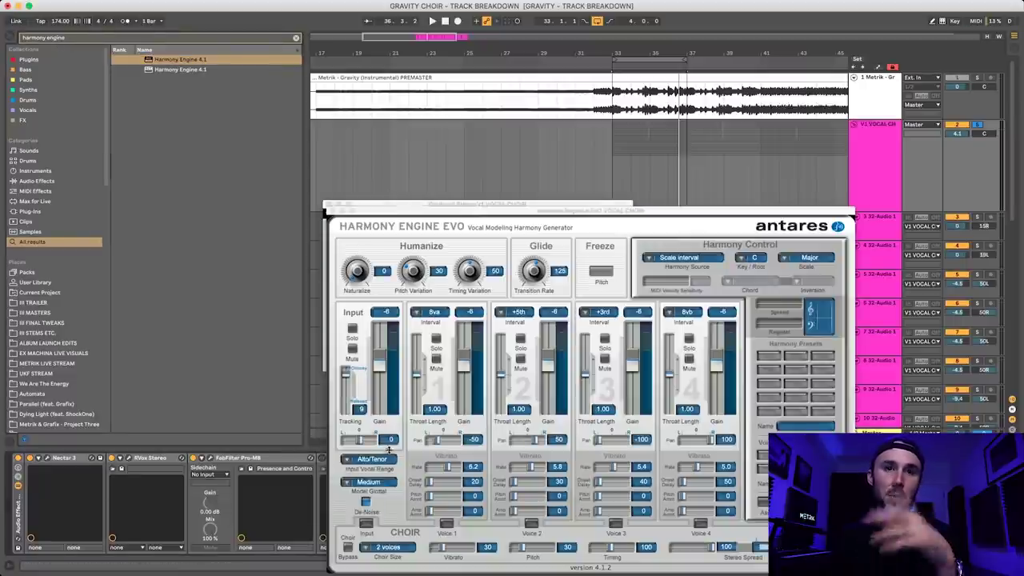
left_click_drag(479, 215, 478, 18)
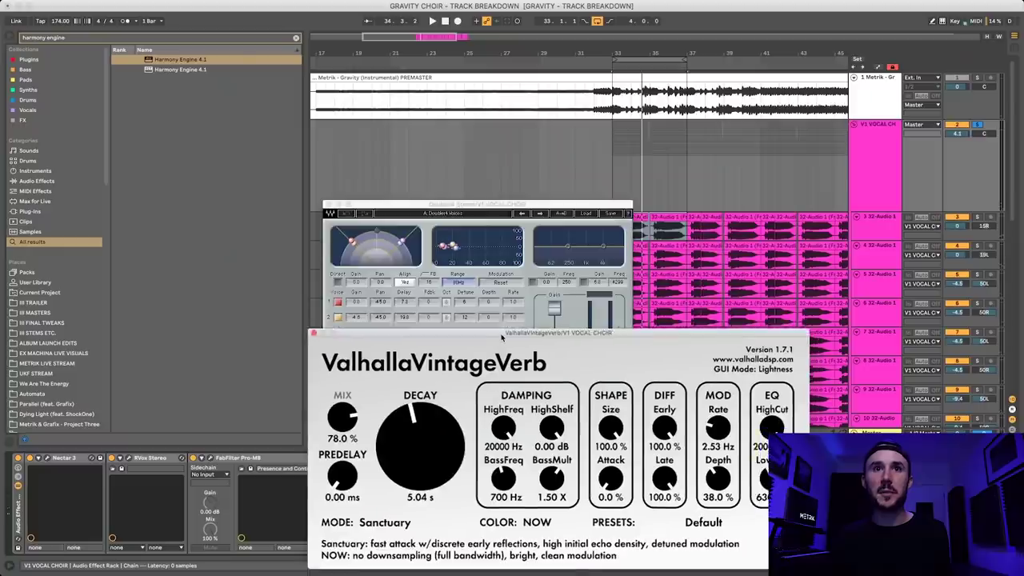
Step: Reposition the ValhallaVintageVerb window on V1 VOCAL CHOIR and play back the loop to examine its Sanctuary reverb settings
left_click_drag(390, 336, 485, 162)
key("space")
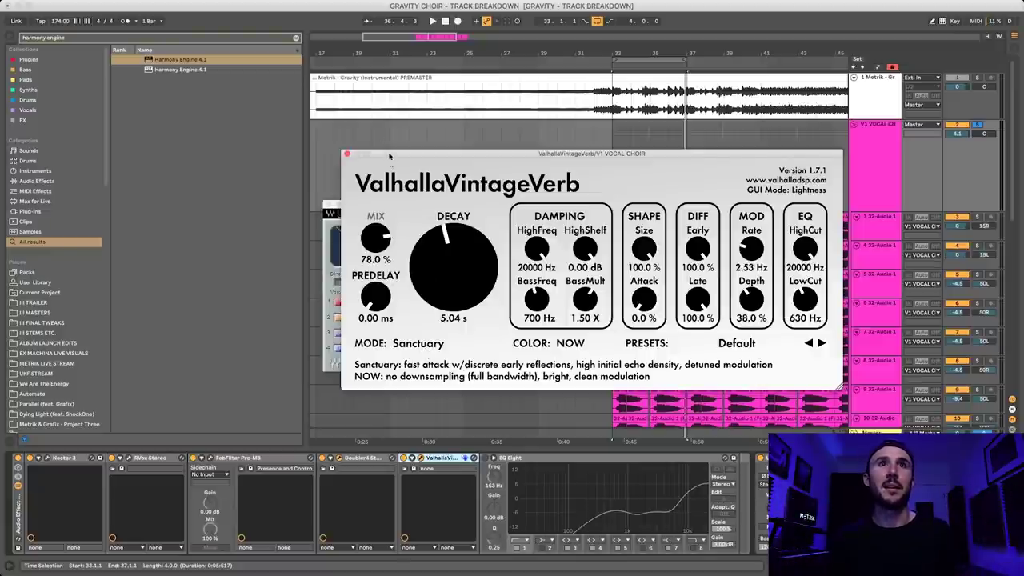
left_click_drag(382, 155, 435, 182)
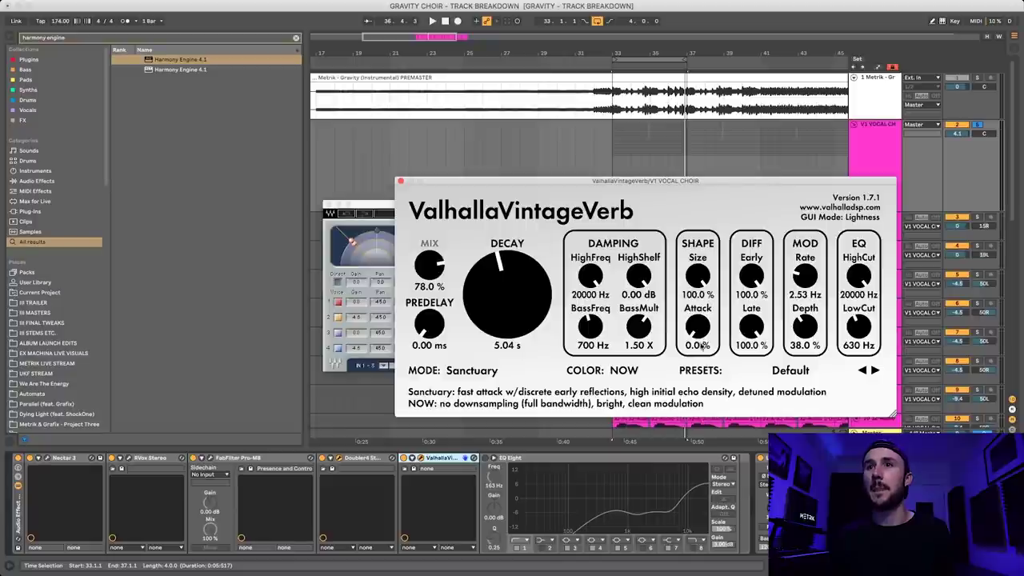
Step: Close the ValhallaVintageVerb and Doubler4 Stereo windows and select the EQ Eight on V1 VOCAL CHOIR to view its curve
left_click(401, 182)
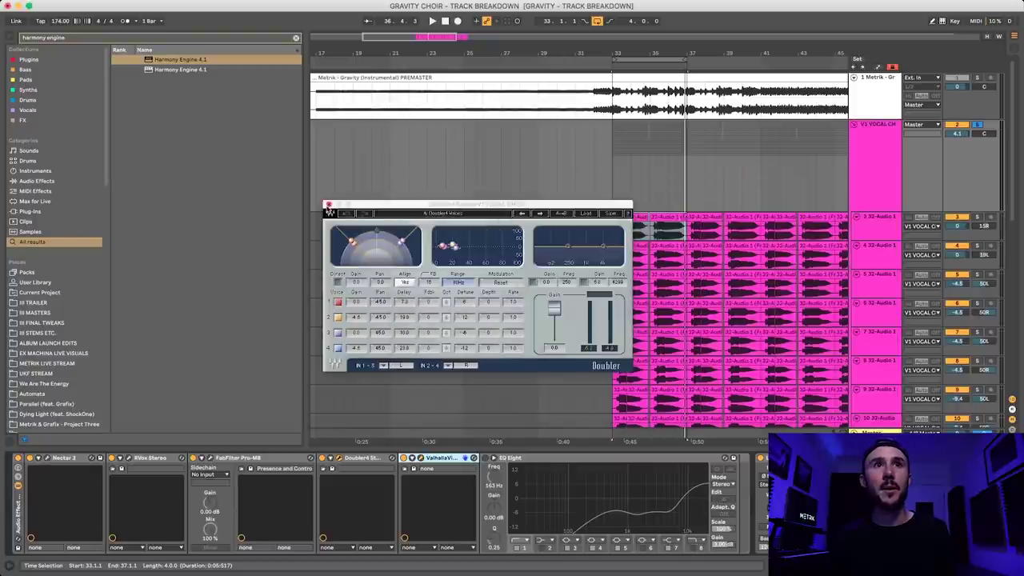
left_click(328, 205)
left_click(544, 459)
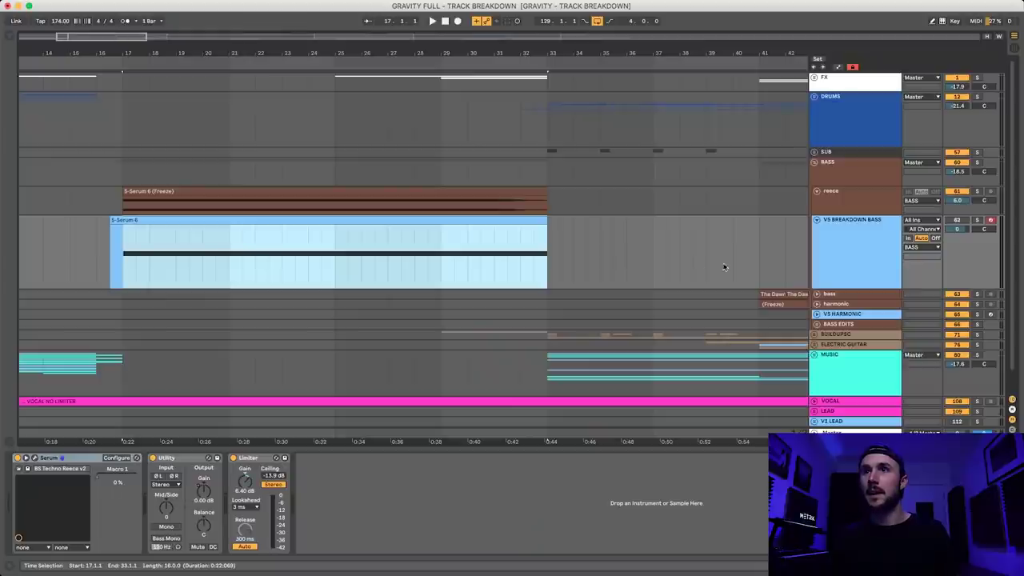
Step: Loop the S-Serum 6 clip from bar 17 to 33, solo V5 BREAKDOWN BASS, and play it back
key("super+l")
key("s")
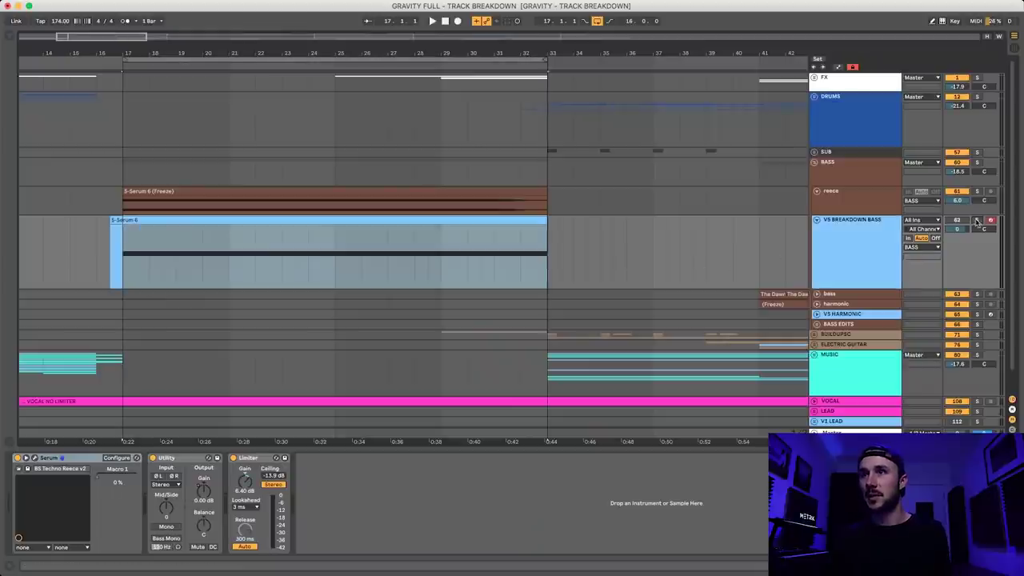
key("space")
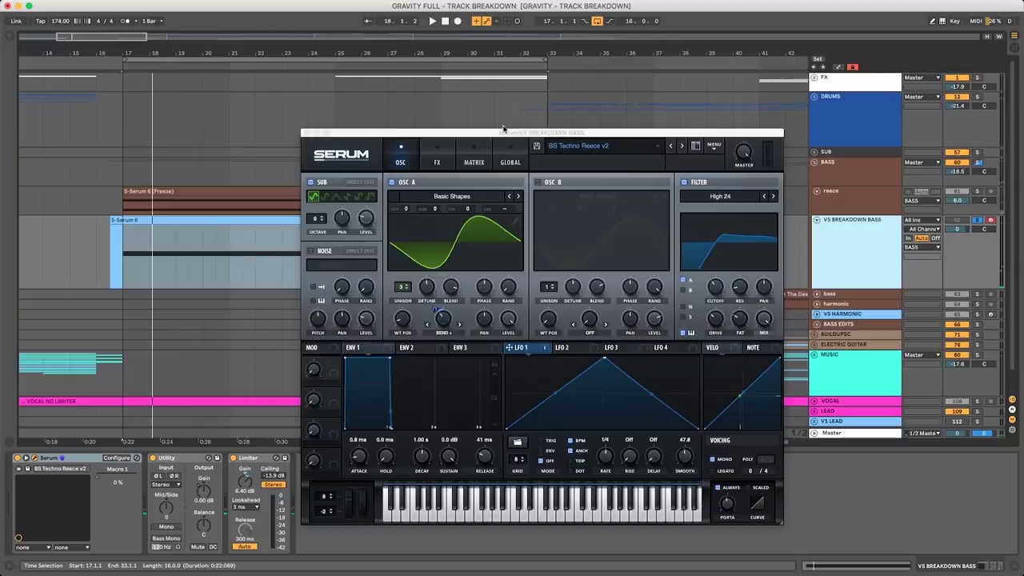
Step: Reposition the Serum window on V5 BREAKDOWN BASS and examine how LFO 1 is assigned to the warp of oscillator A
left_click_drag(504, 128, 473, 108)
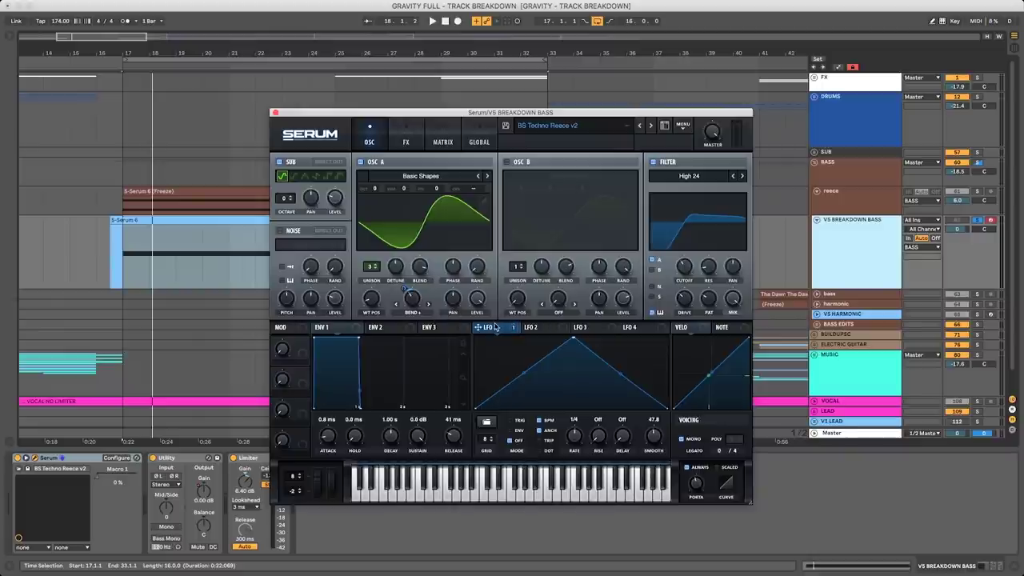
mouse_move(517, 332)
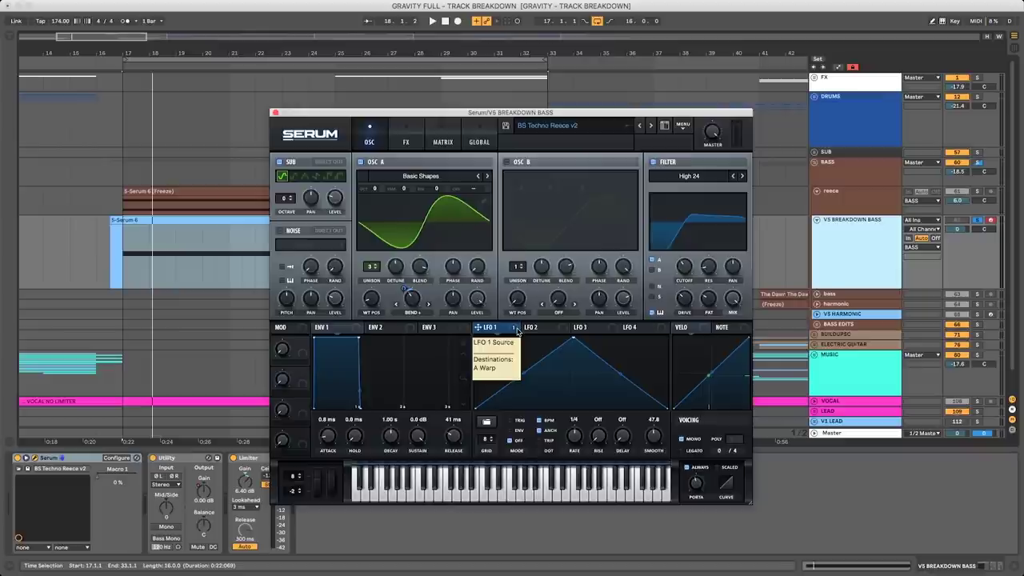
mouse_move(414, 306)
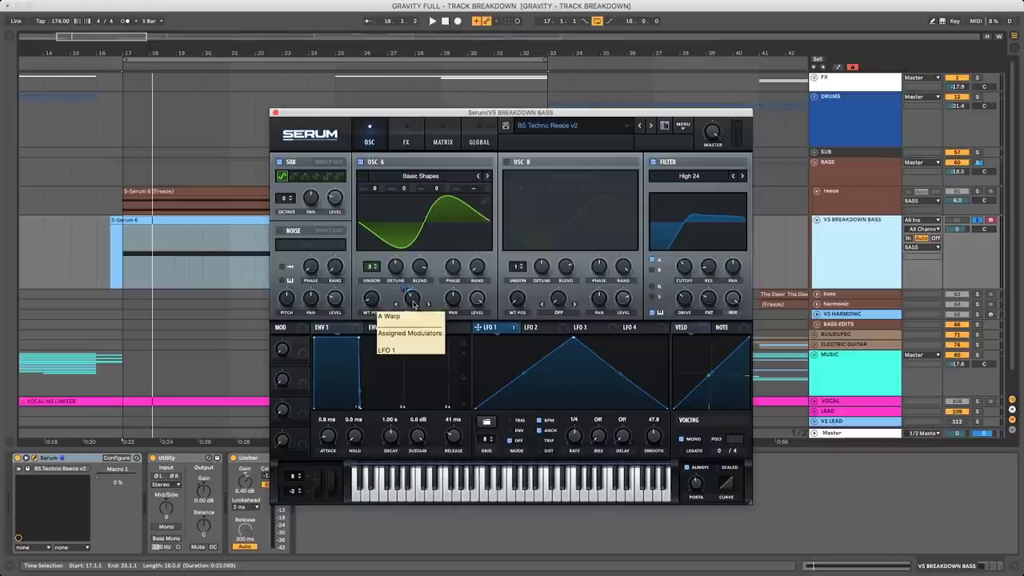
Step: Reduce oscillator A's unison to 1 voice and restore it to 3 while playing the bass to compare the sound
key("space")
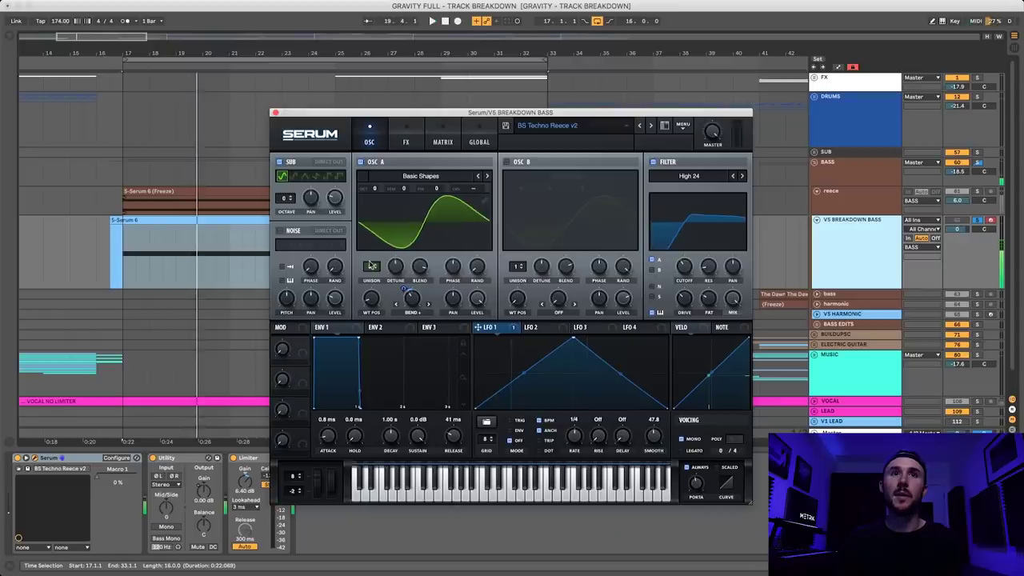
left_click_drag(372, 269, 381, 271)
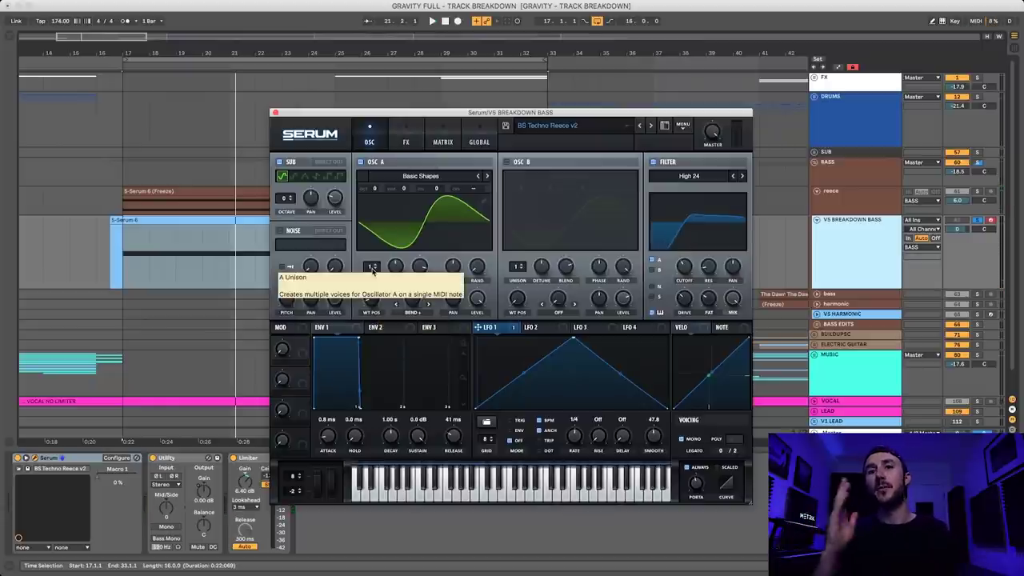
left_click_drag(372, 271, 372, 259)
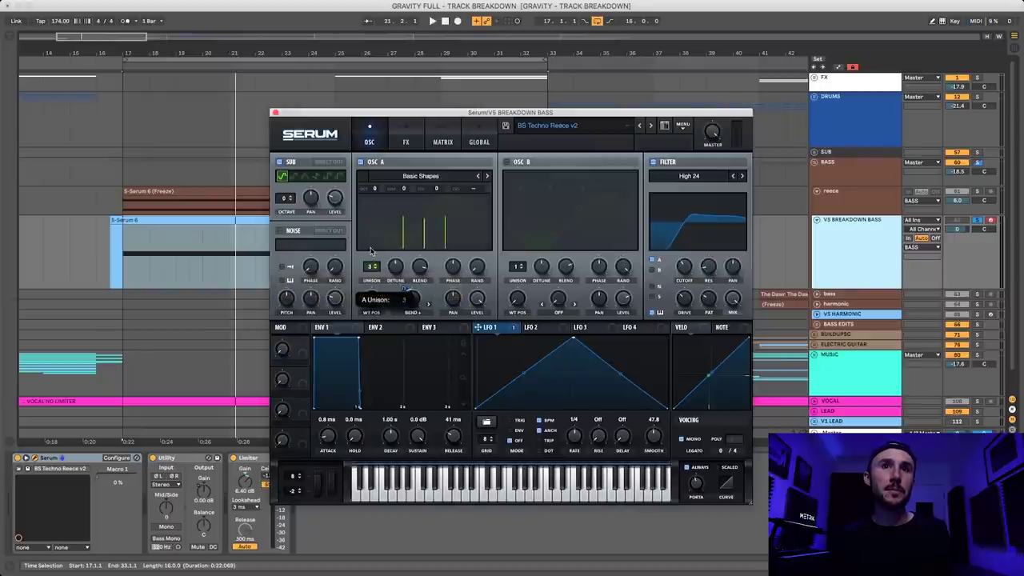
key("space")
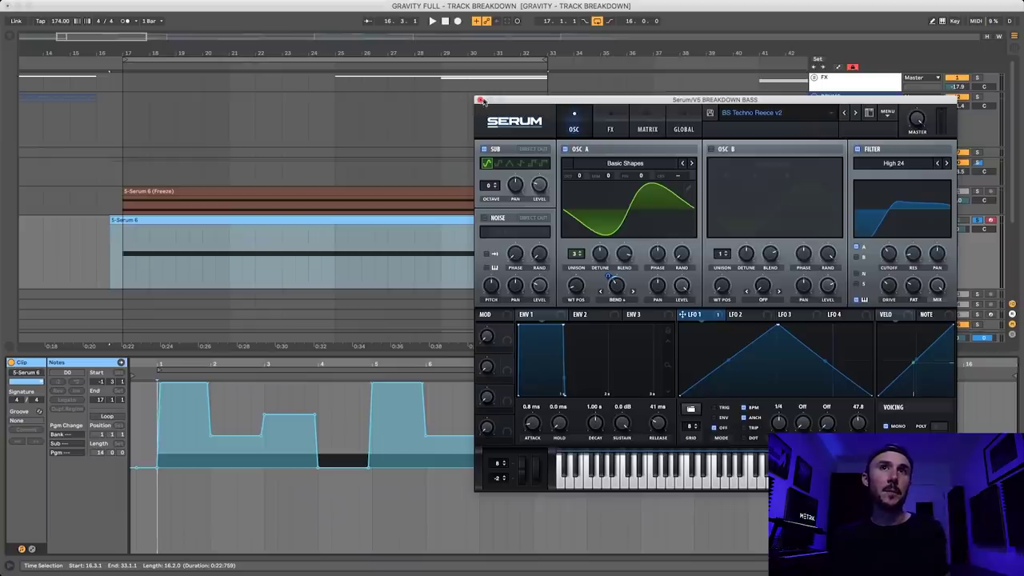
Step: Close Serum and zoom in on the first rise of the S-Serum 6 clip's envelope to examine the pitch slides
left_click(480, 101)
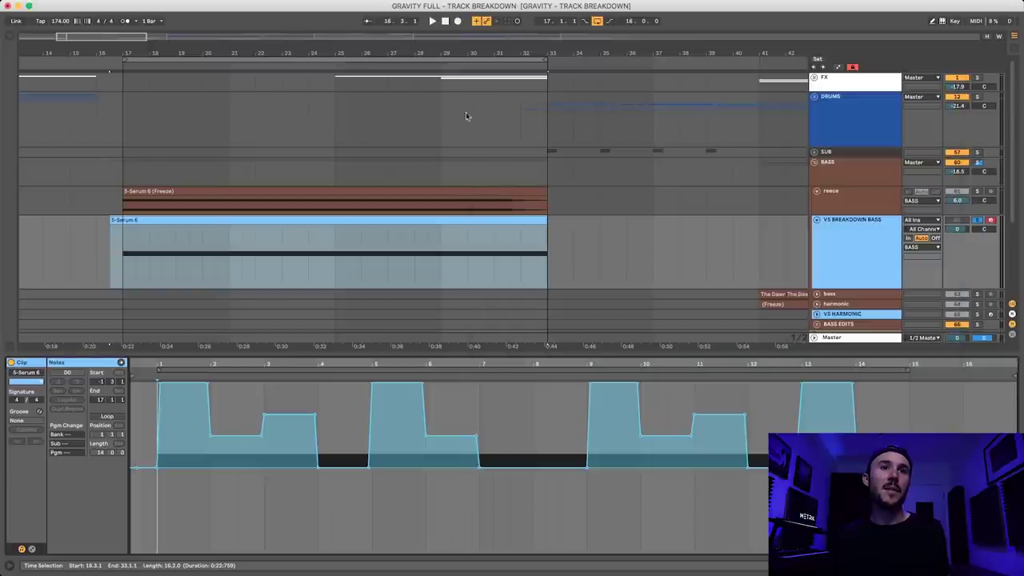
scroll(159, 497, "up", 5)
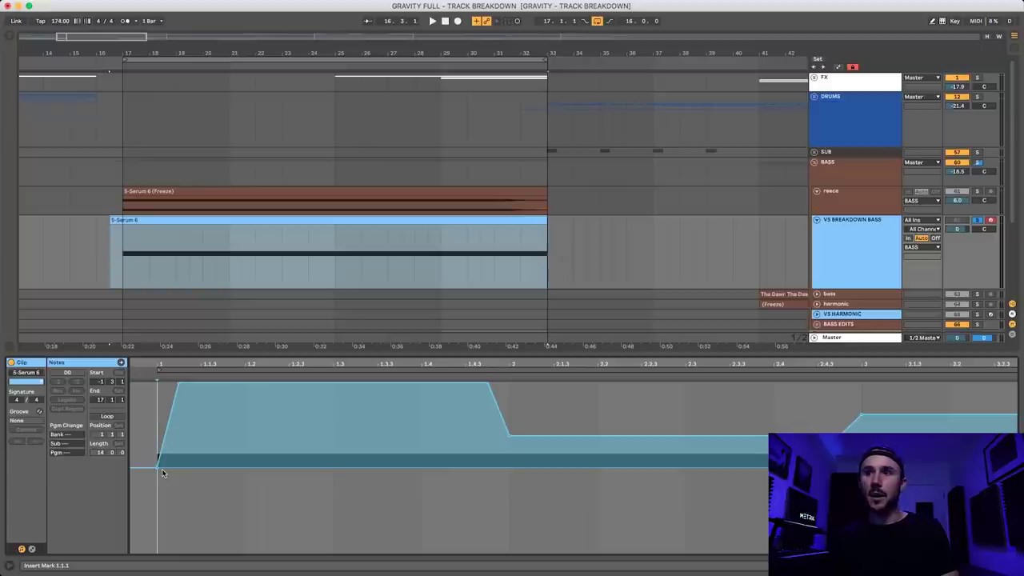
scroll(162, 473, "down", 2)
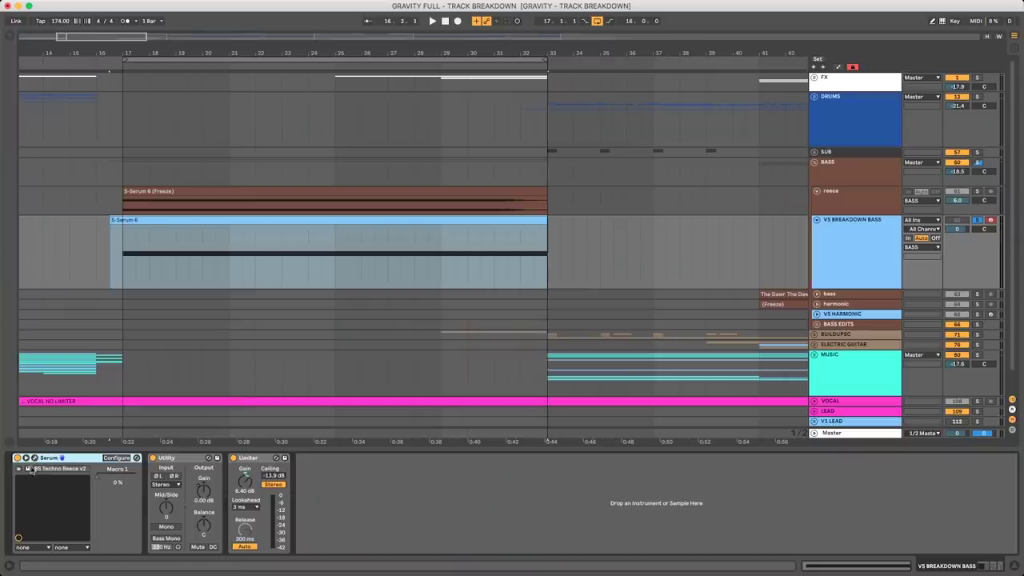
Step: Reopen Serum to check its pitch bend range against the S-Serum 6 clip envelope, and close the Serum window
left_click(29, 468)
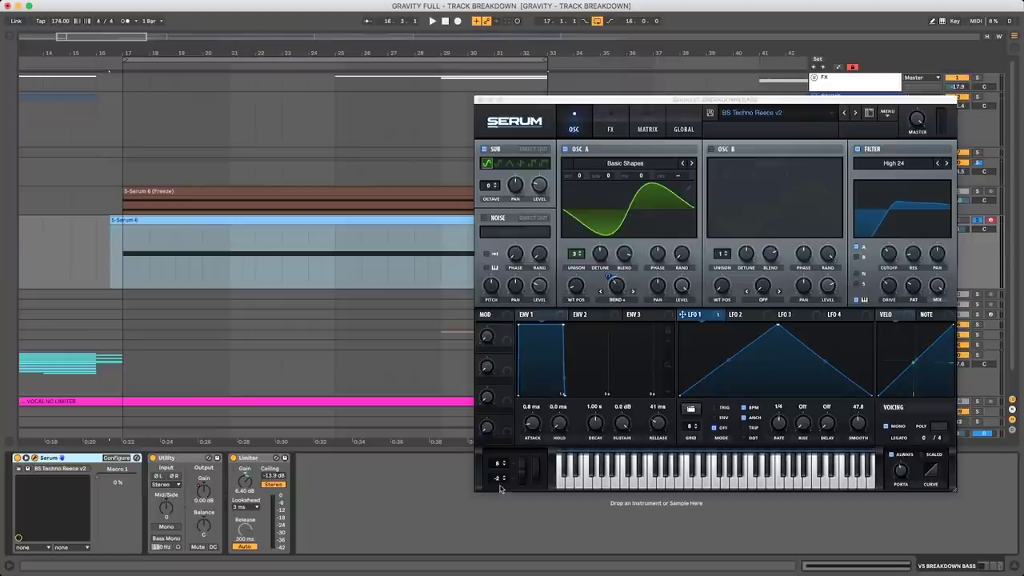
double_click(264, 219)
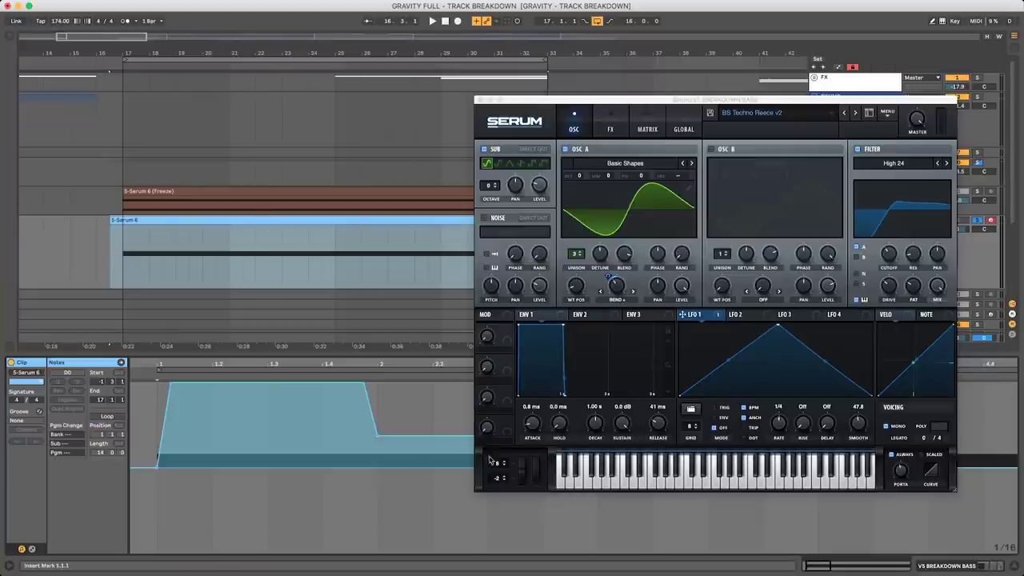
left_click(477, 101)
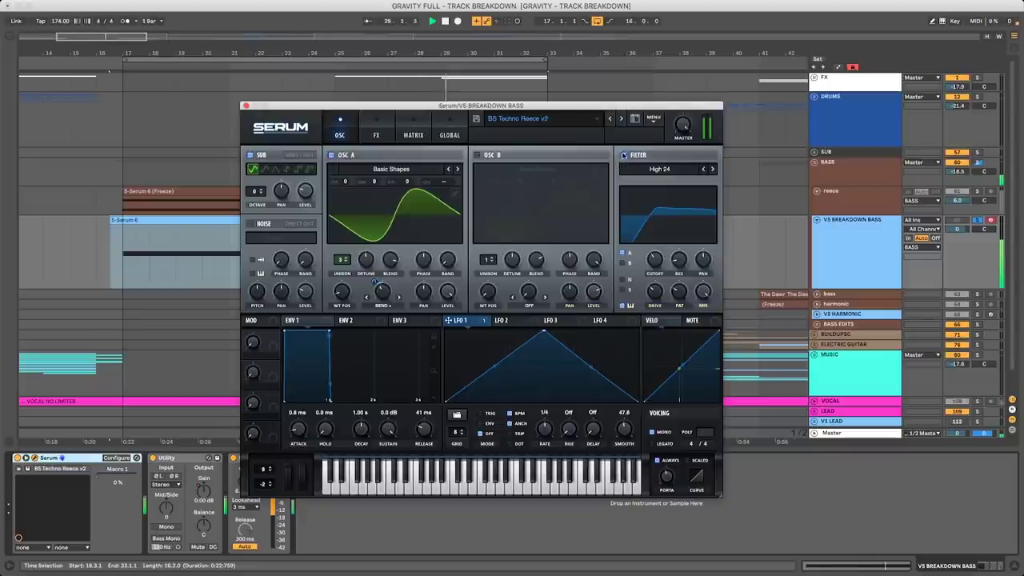
Step: Toggle Serum's filter and sub oscillator off and back on during playback to compare the bass sound
left_click(625, 155)
left_click(629, 156)
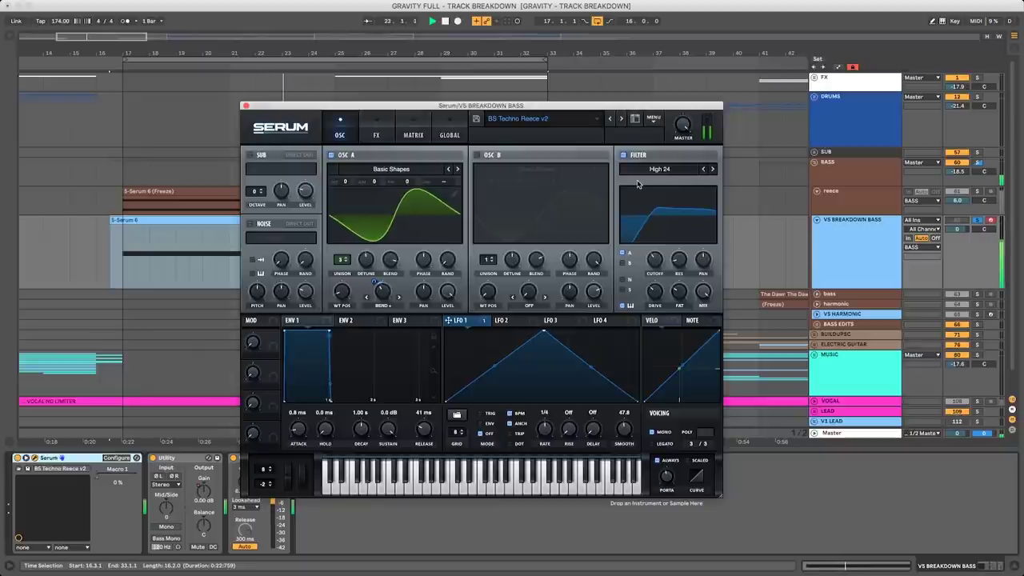
left_click(250, 156)
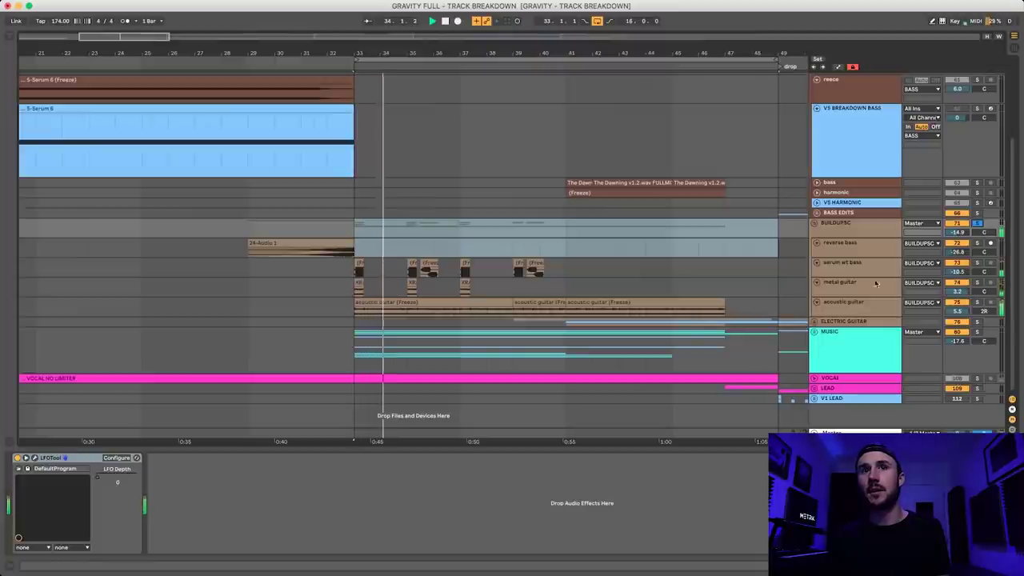
Step: Stop playback, view the acoustic guitar track's devices, and enlarge the serum wt bass track in the BUILDUPSC group
key("space")
left_click(832, 310)
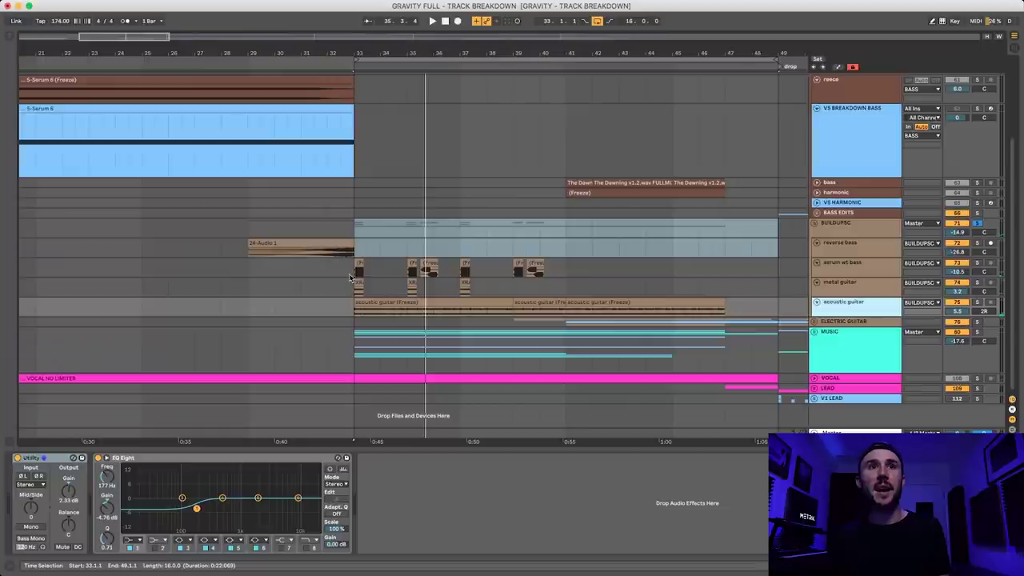
left_click(350, 277)
left_click_drag(838, 280, 839, 297)
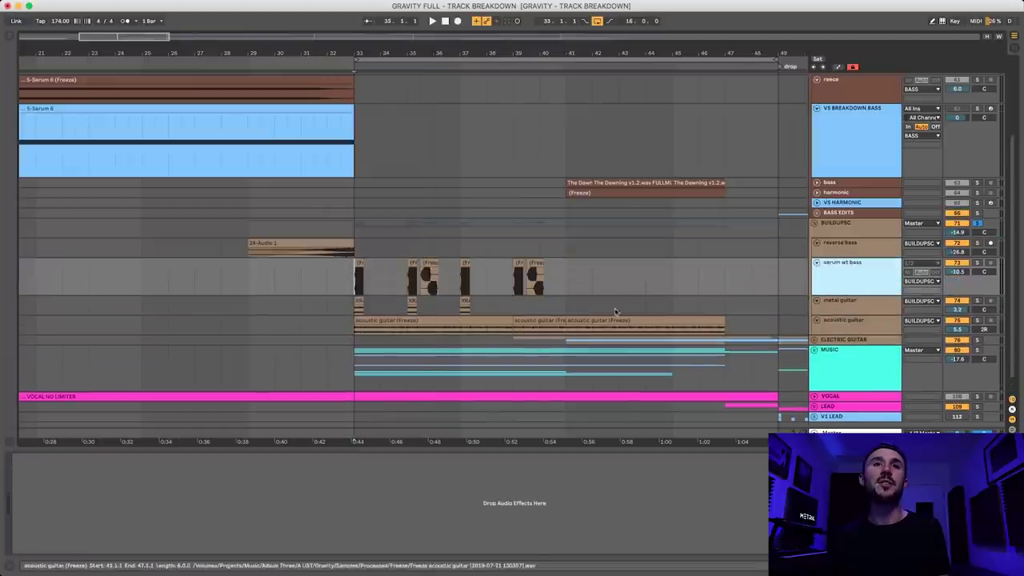
Step: Loop bars 33 to 41 around the serum wt bass clips, zoom in, and audition soloed tracks of the BUILDUPSC group
left_click_drag(355, 280, 570, 277)
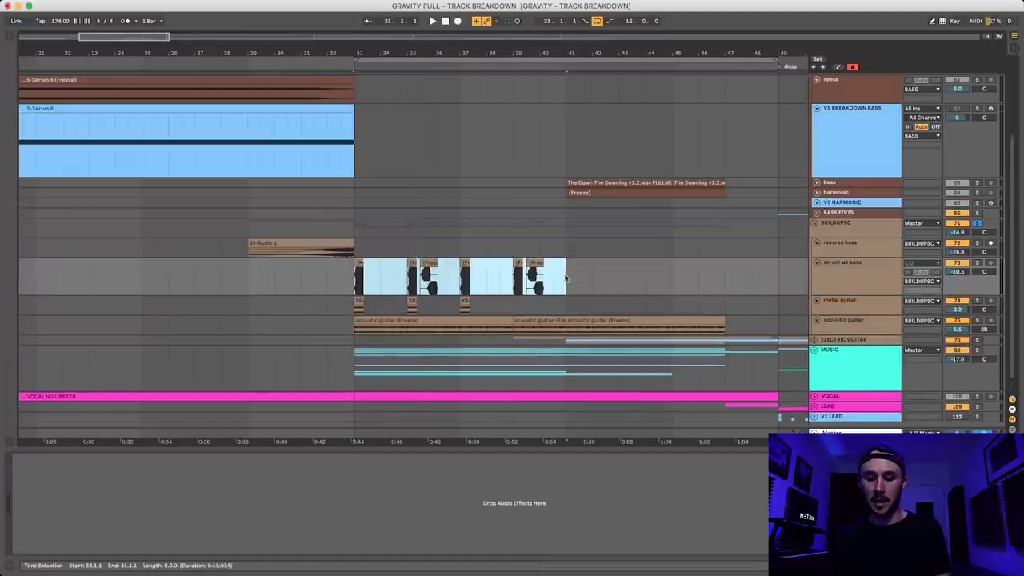
key("z")
left_click(854, 294)
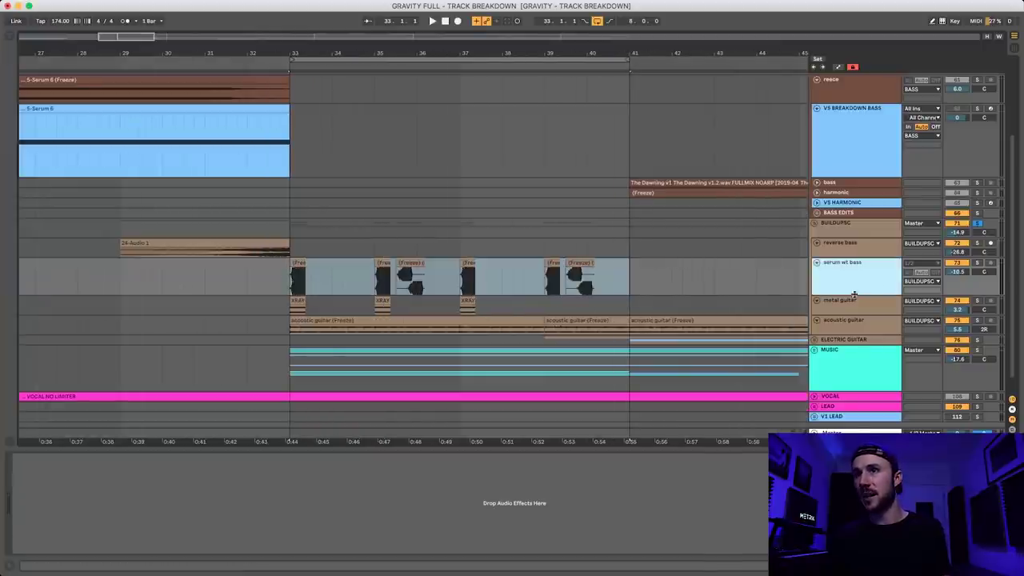
key("space")
left_click(977, 302)
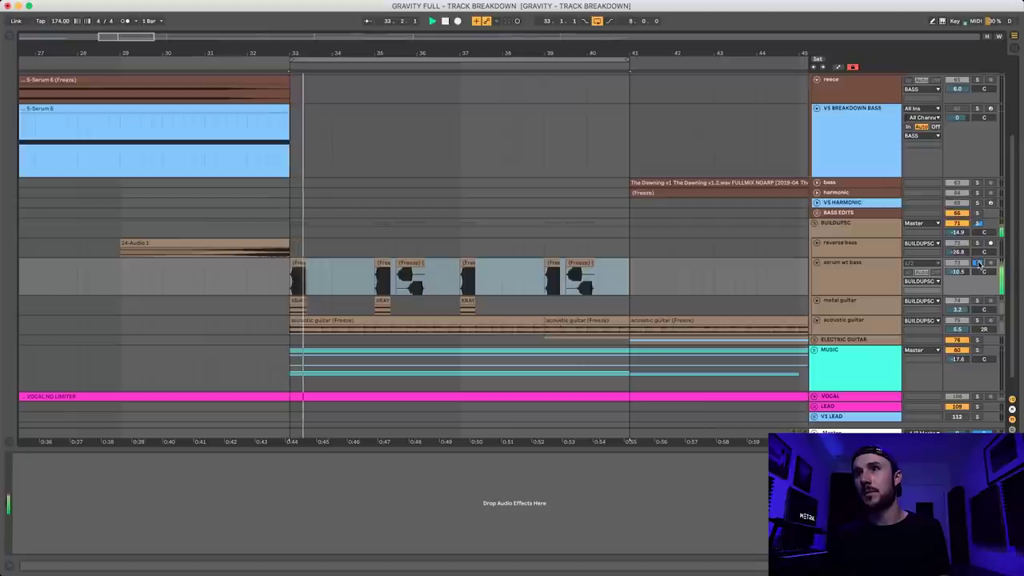
Step: Unfold the ELECTRIC GUITAR group and increase the height of the BUILDUPSC group track
scroll(880, 304, "down", 1)
left_click(815, 324)
left_click(814, 324)
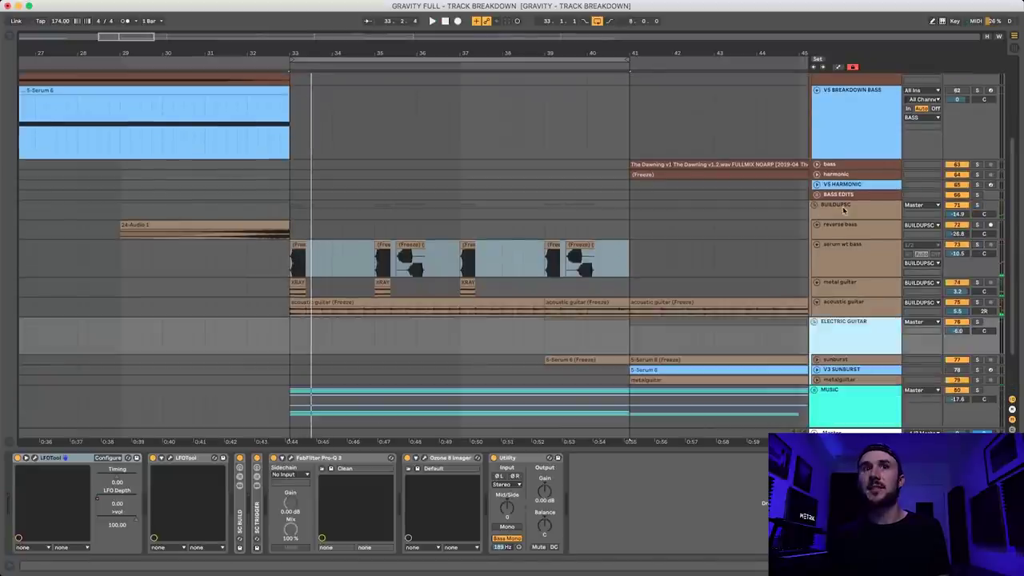
left_click_drag(827, 221, 829, 257)
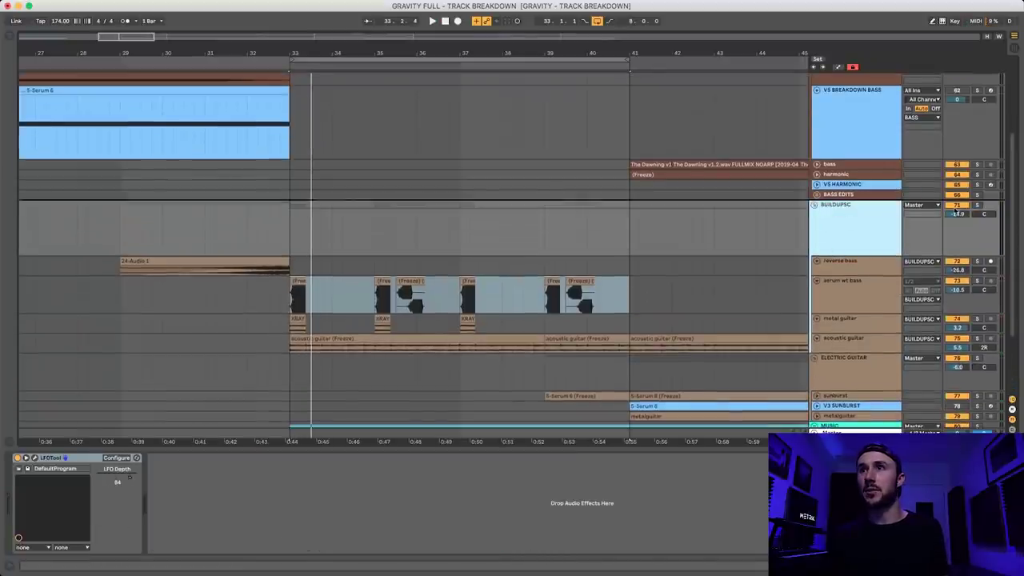
Step: Play the loop, open the LFOTool on BUILDUPSC, and show the group's LFO Depth automation
key("space")
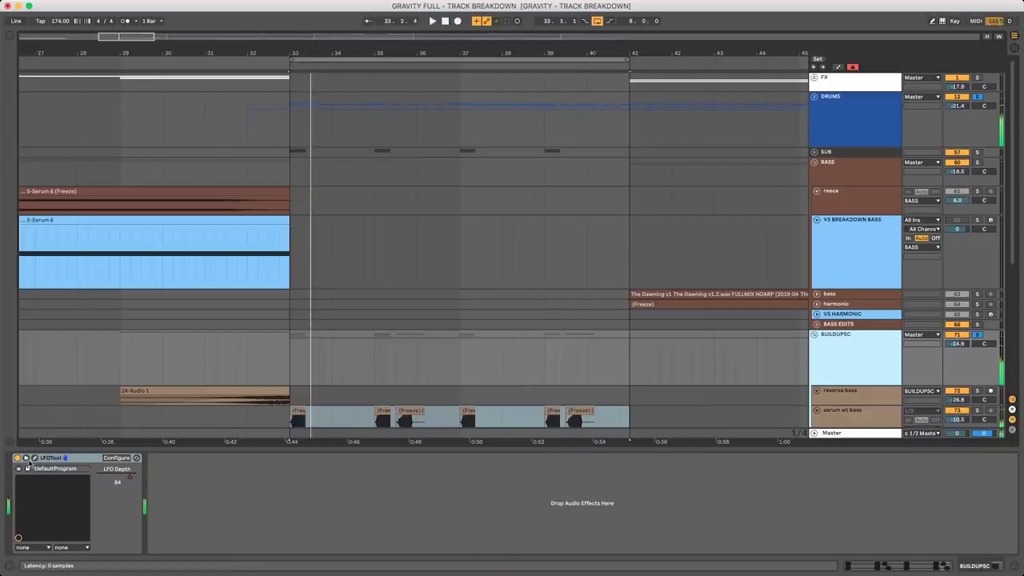
left_click(35, 458)
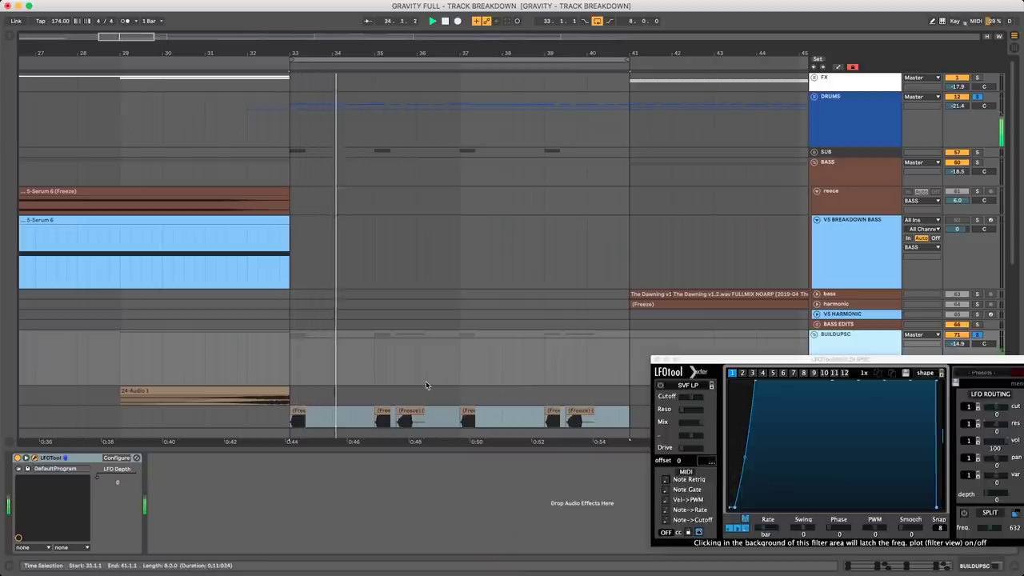
left_click(293, 365)
key("a")
scroll(292, 366, "down", 2)
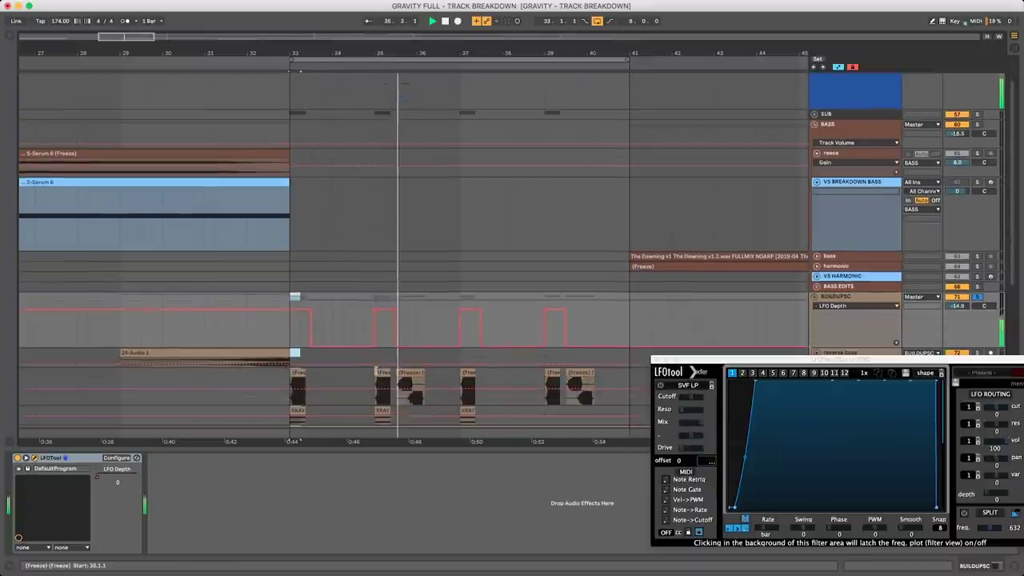
Step: Play BUILDUPSC with the drums from bar 33 to hear how the LFO Depth automation drives the sidechain
left_click(94, 480)
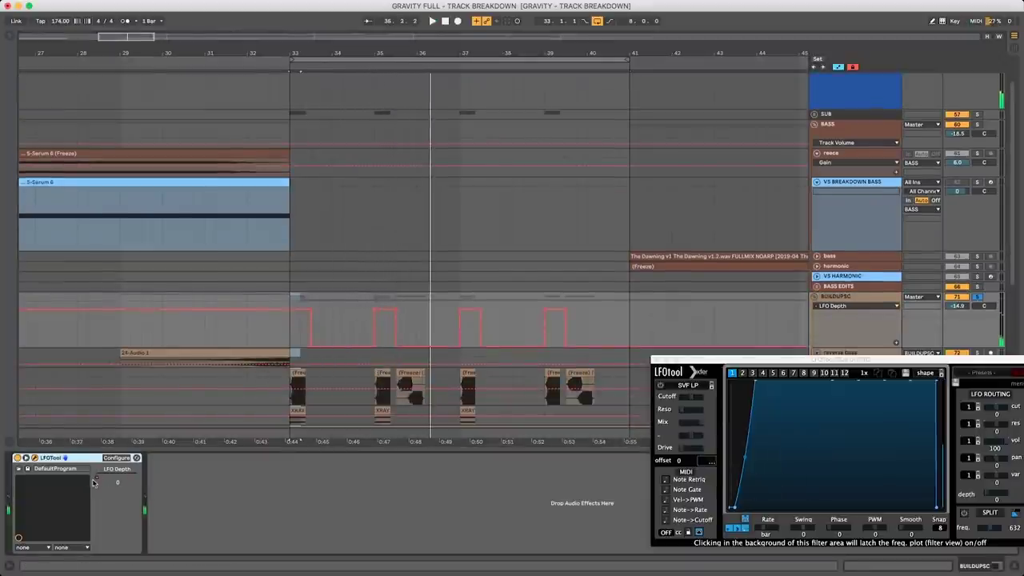
left_click(289, 334)
key("space")
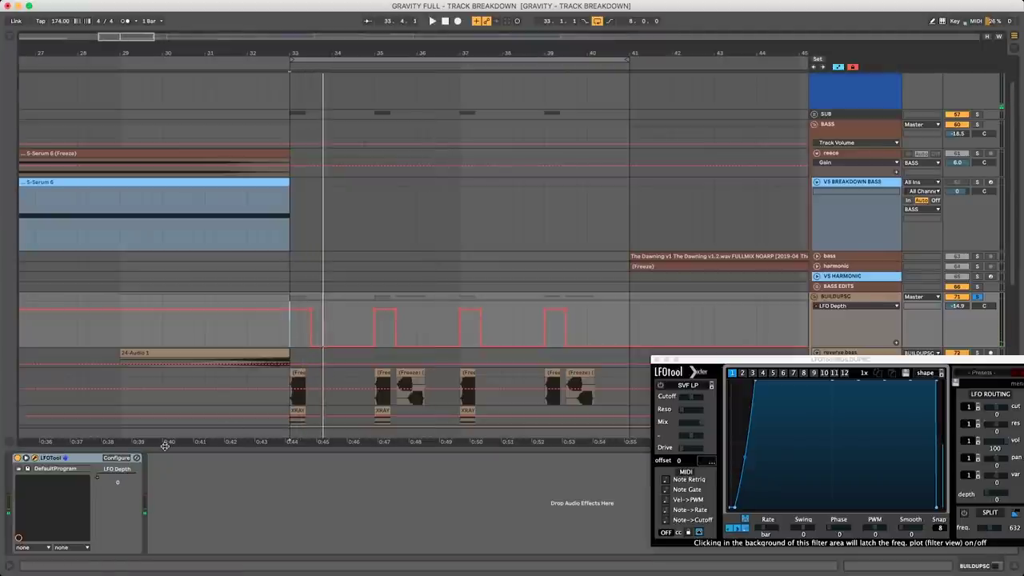
key("space")
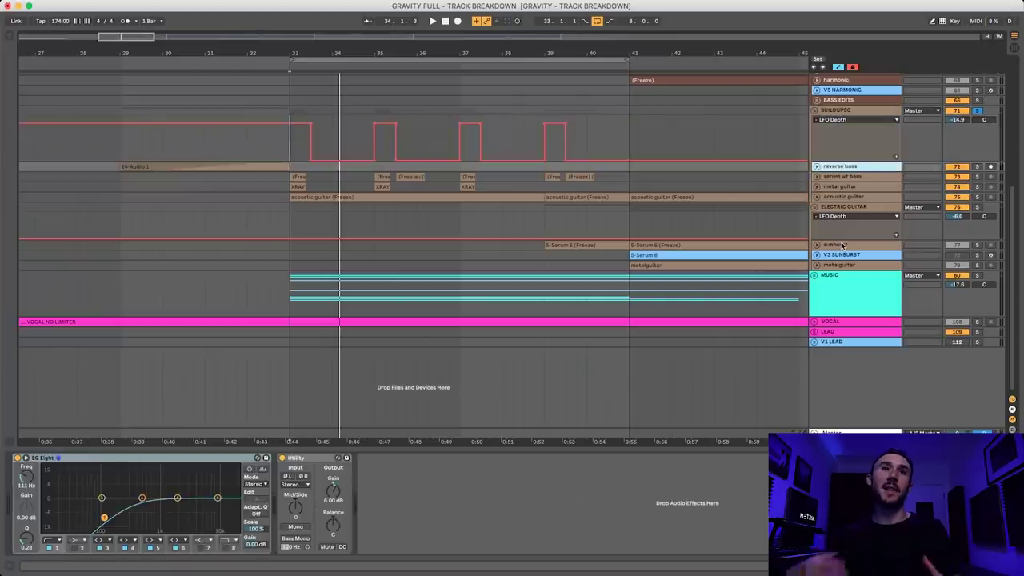
Step: Unfold the SUB group to show buildsub and dropsub, and play back the build-up loop from bar 33
scroll(589, 263, "up", 5)
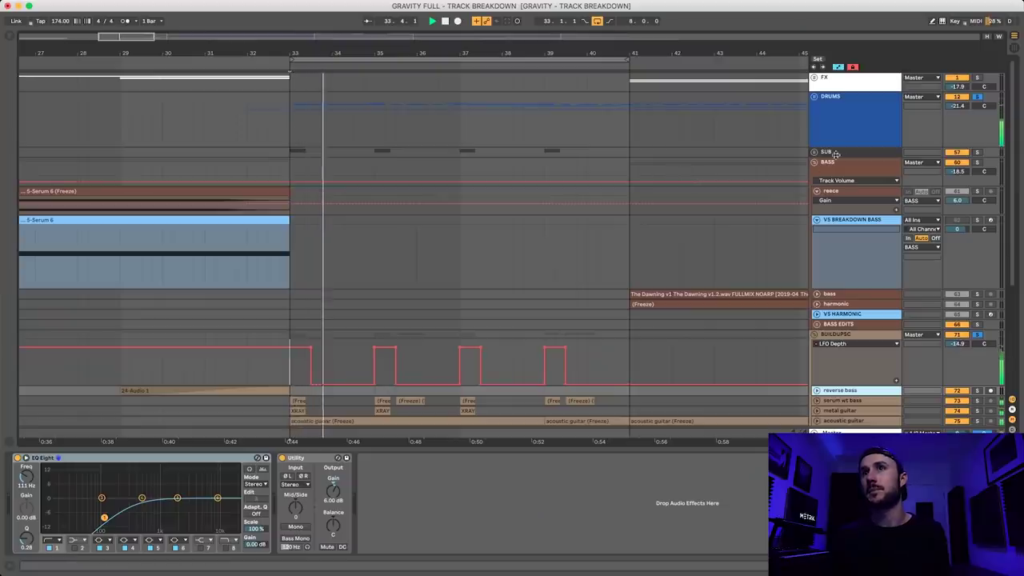
left_click(828, 153)
left_click(814, 153)
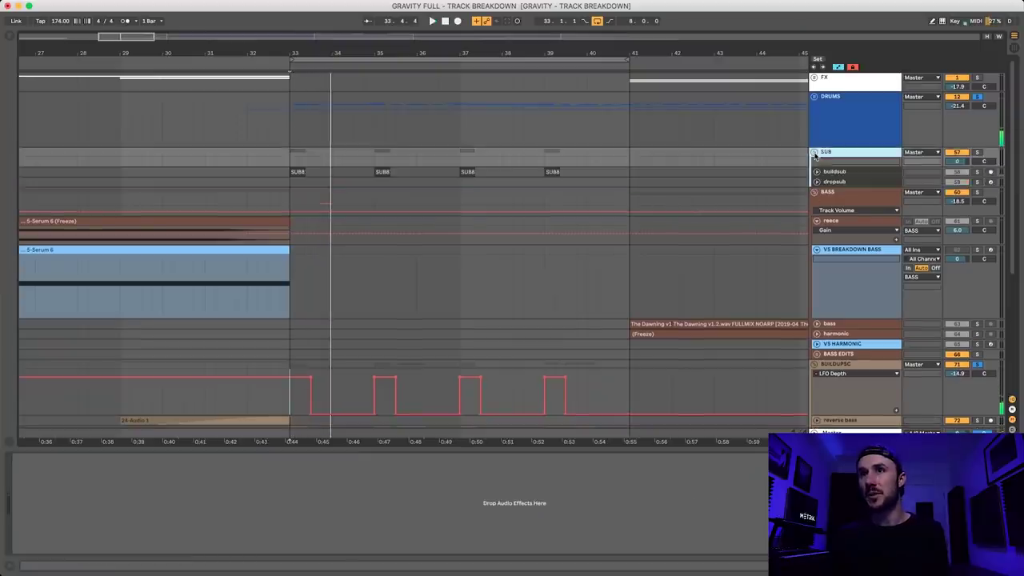
key("space")
key("space")
scroll(624, 223, "down", 1)
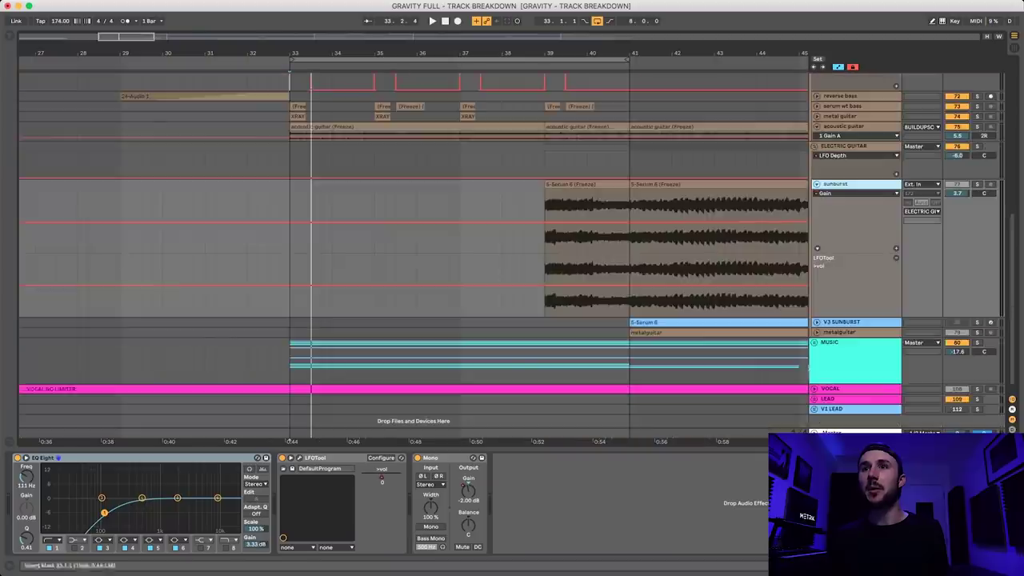
Step: Solo the VOCAL track and play it back from bar 33
left_click(835, 334)
left_click(842, 390)
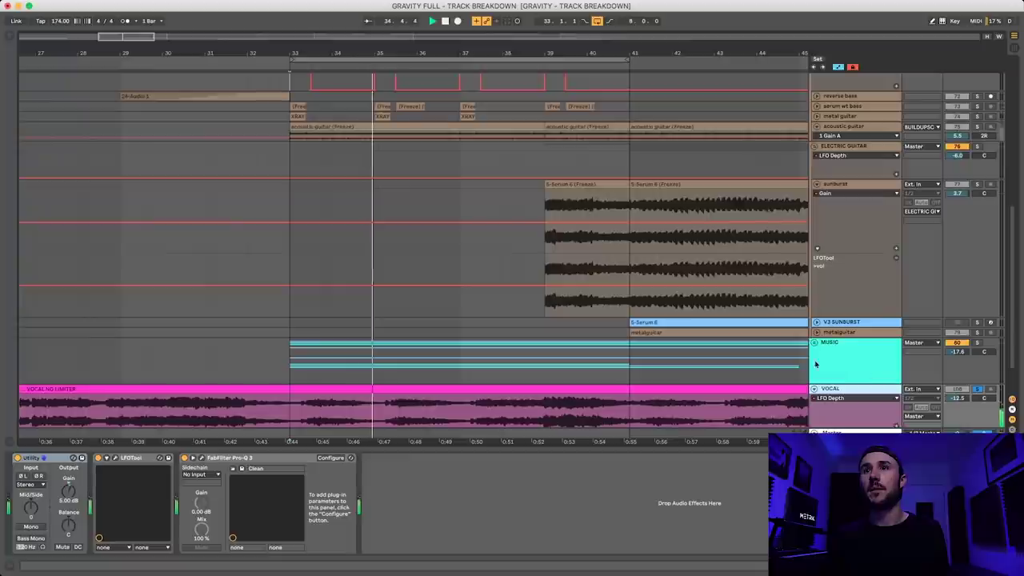
left_click(949, 356)
Step: Unfold the MUSIC group, select padbreakdown, and review the group's pad, arp, acoustic and piano layers from bar 33
left_click(815, 343)
scroll(834, 341, "down", 5)
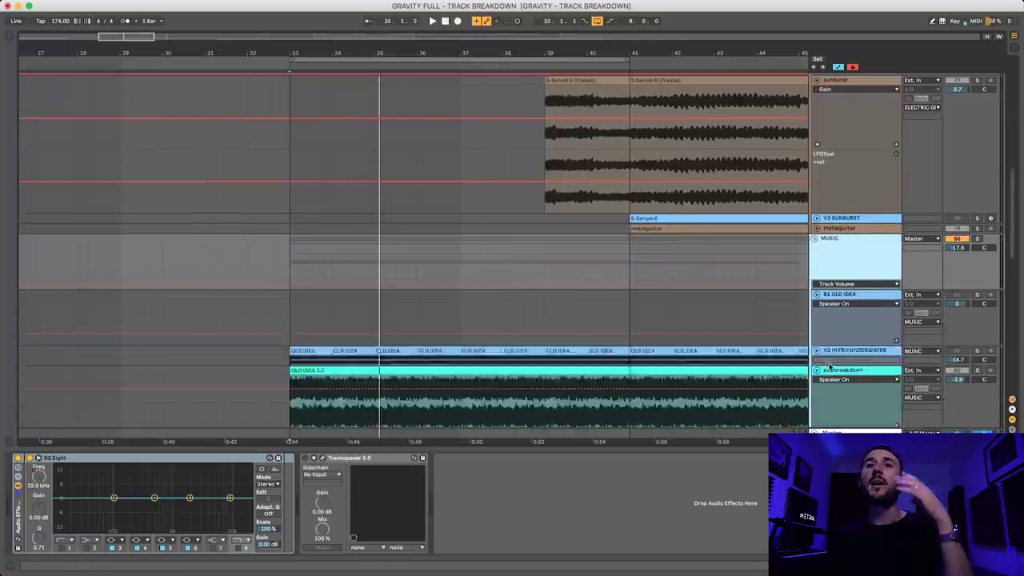
left_click(847, 319)
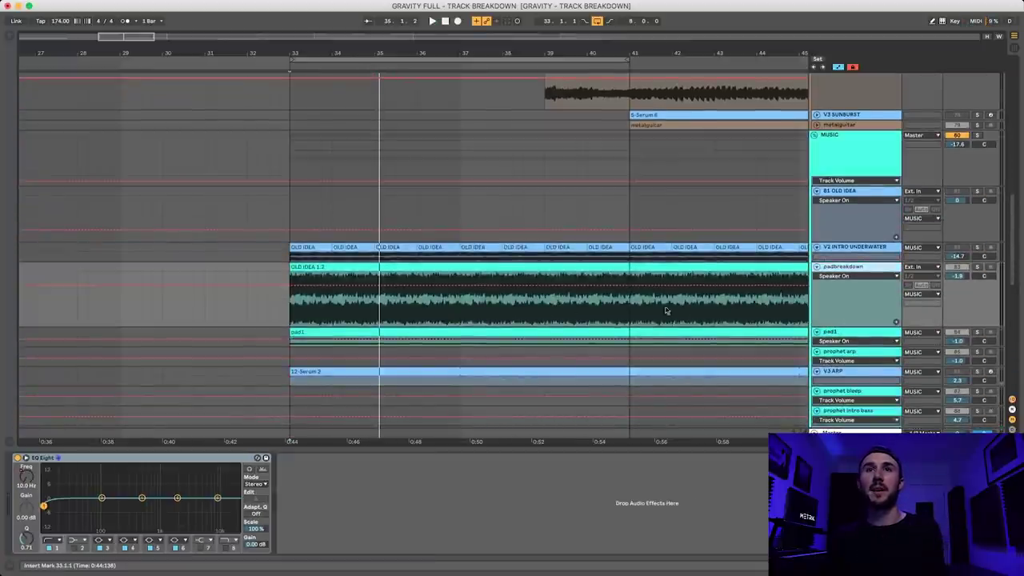
scroll(560, 240, "right", 3)
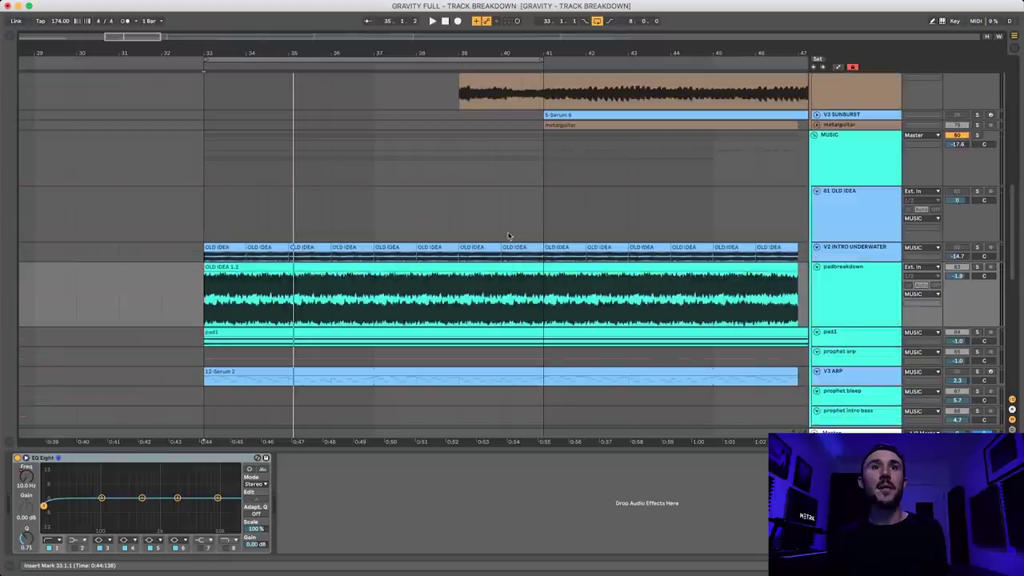
scroll(508, 237, "down", 6)
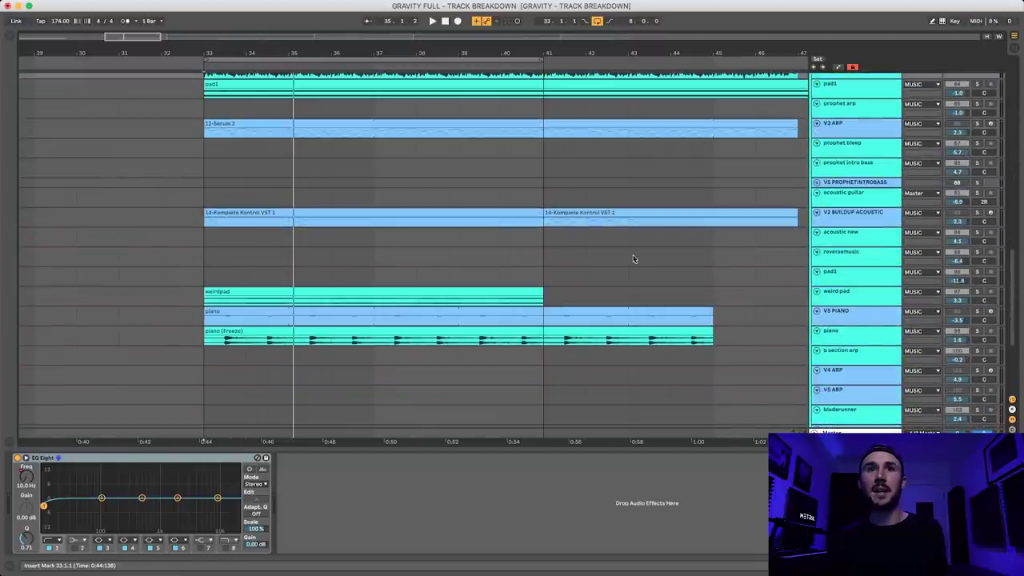
Step: Solo the V3 SUNBURST track in the ELECTRIC GUITAR group and open its Komplete Kontrol plug-in window
scroll(610, 254, "up", 10)
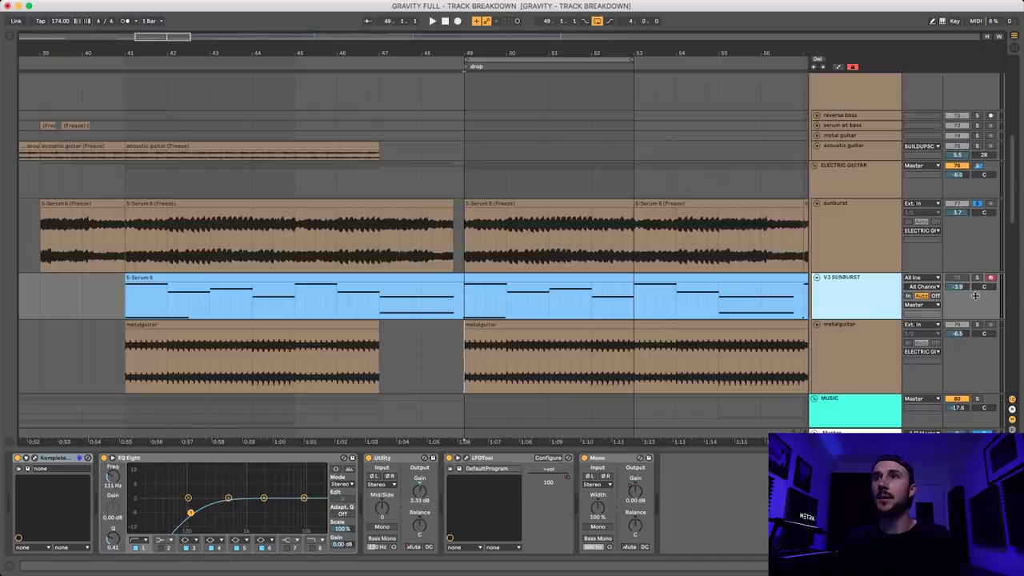
left_click(978, 277)
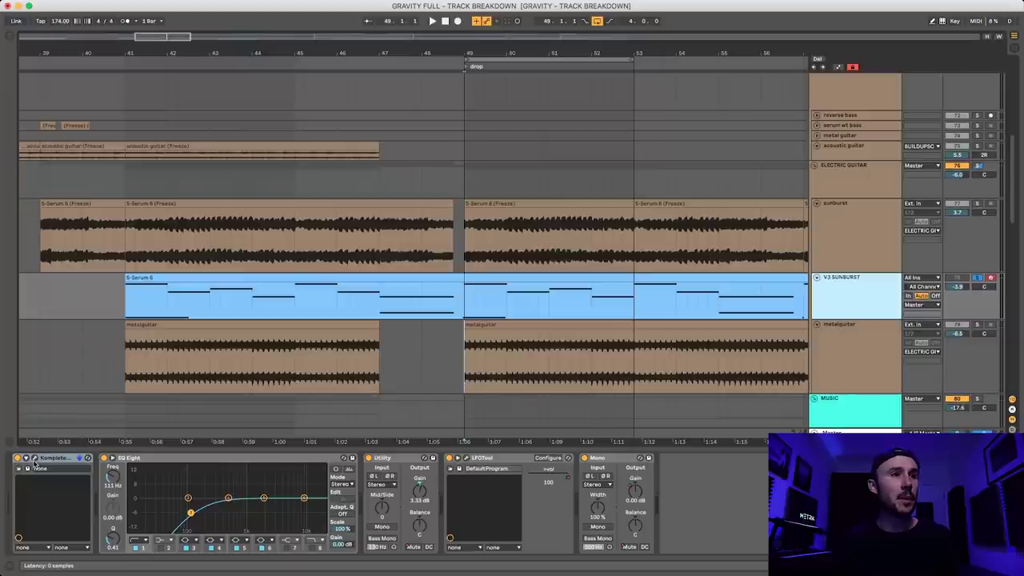
key("super+alt+p")
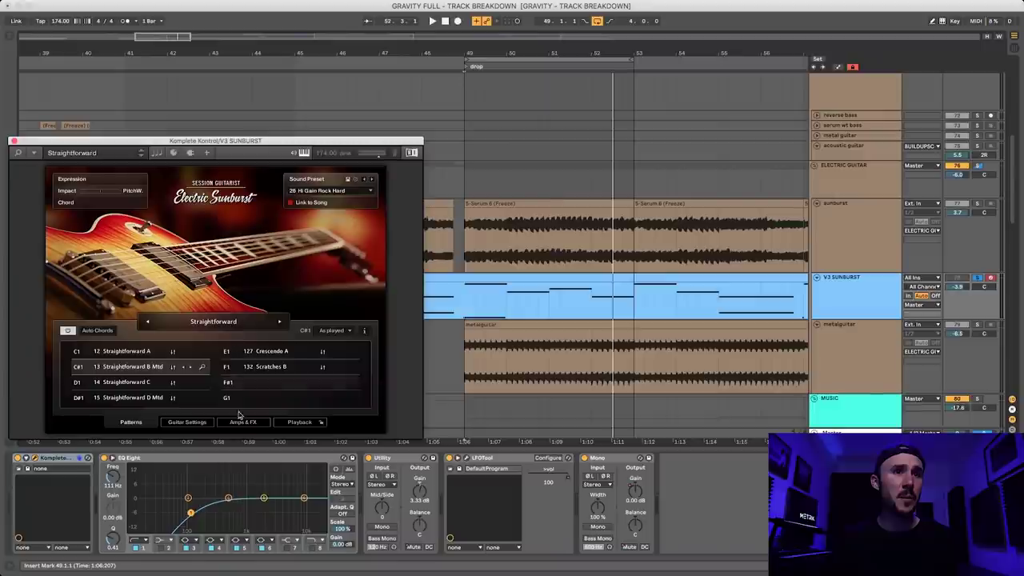
Step: Examine the Electric Sunburst Amps & FX chain from Solid EQ and Van 51 through Cabinets, Solid Comp and Retro Echo during playback
left_click(243, 423)
left_click(130, 280)
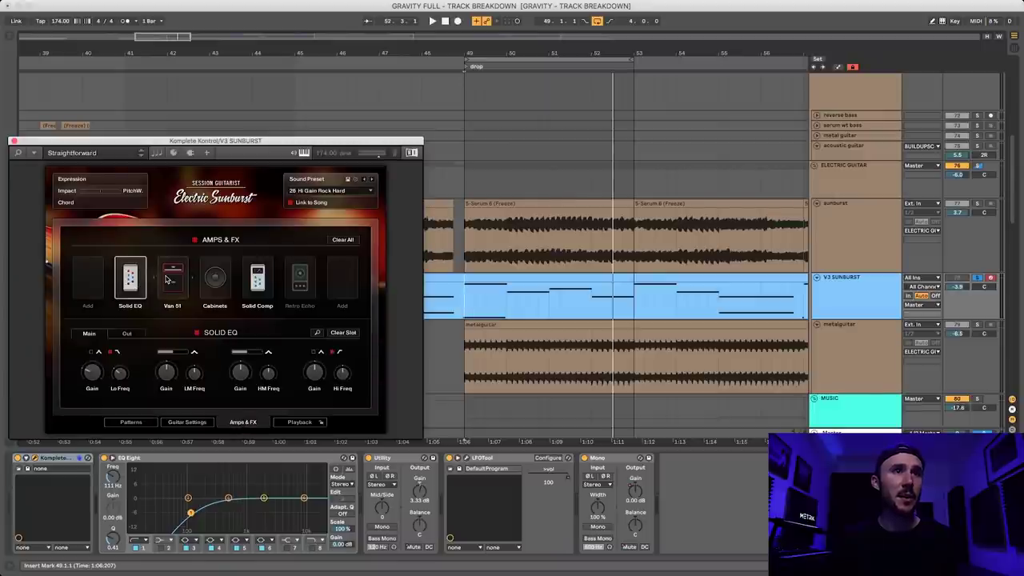
key("space")
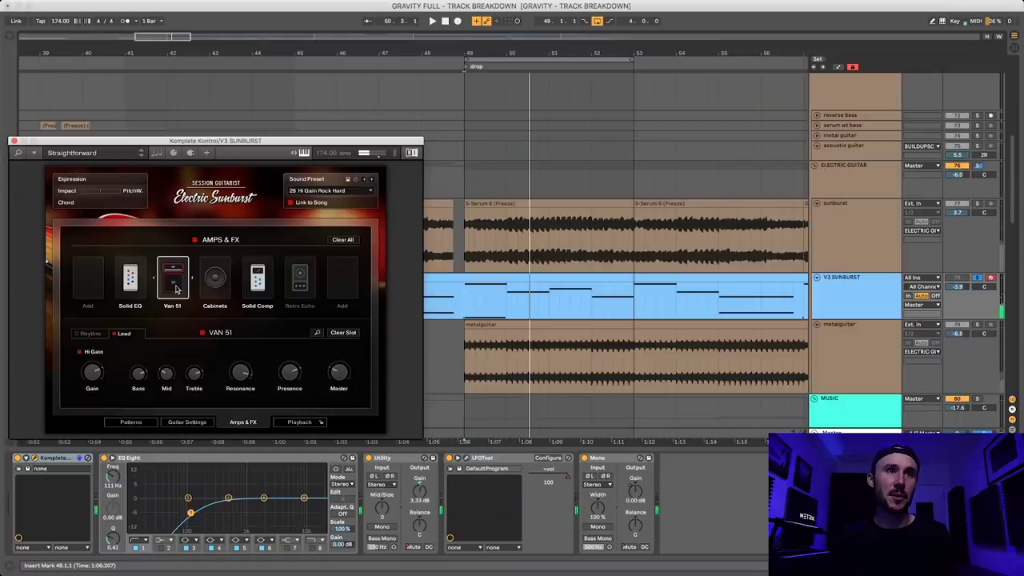
left_click(217, 287)
left_click(257, 284)
left_click(300, 284)
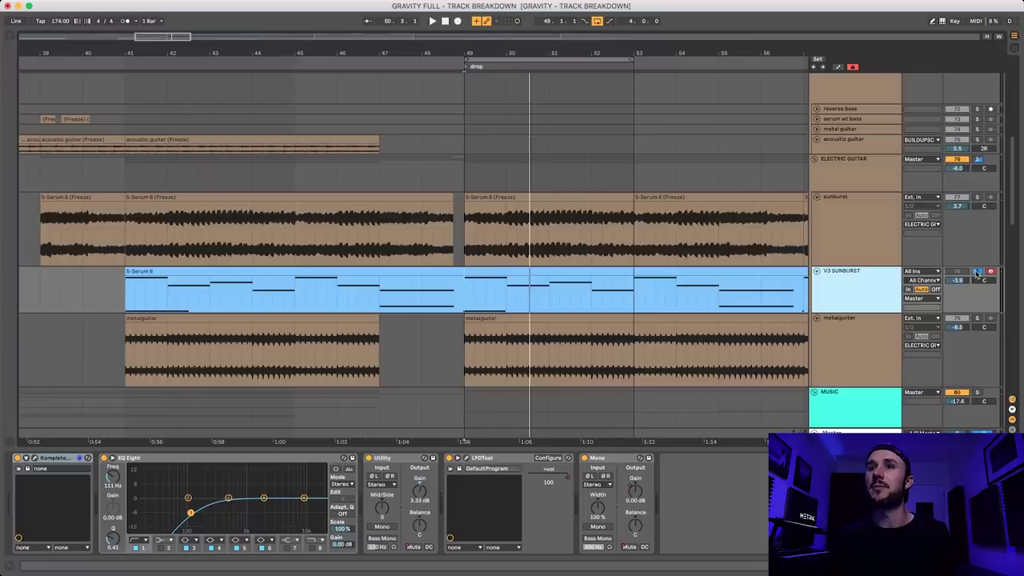
Step: Unsolo V3 SUNBURST, select the metalguitar track and play it from the drop at bar 49
left_click(977, 273)
left_click(854, 351)
key("space")
scroll(824, 320, "down", 5)
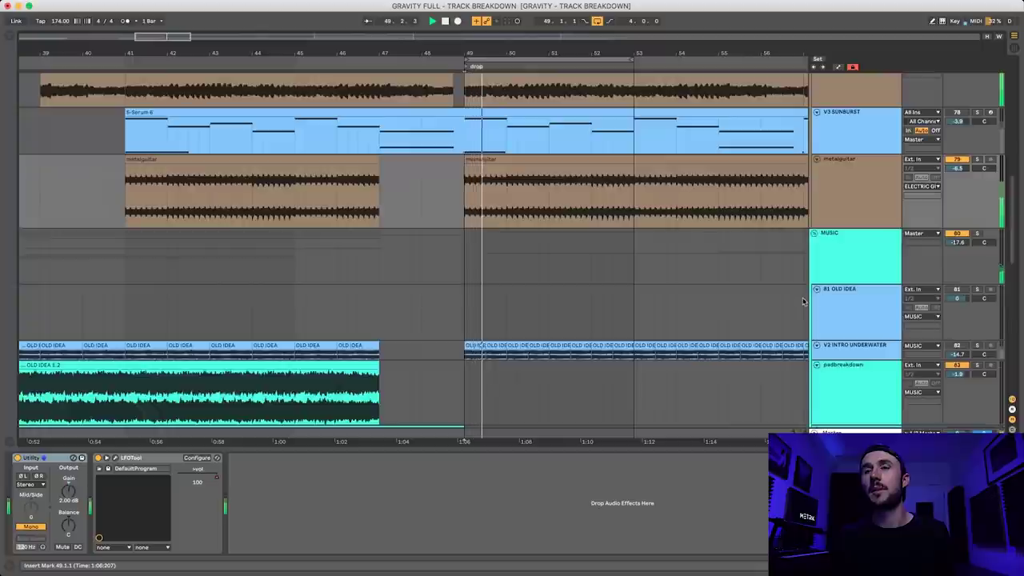
Step: Try the metalguitar track at a volume of 6.0 dB while it plays together with sunburst
scroll(816, 312, "up", 8)
scroll(803, 302, "down", 3)
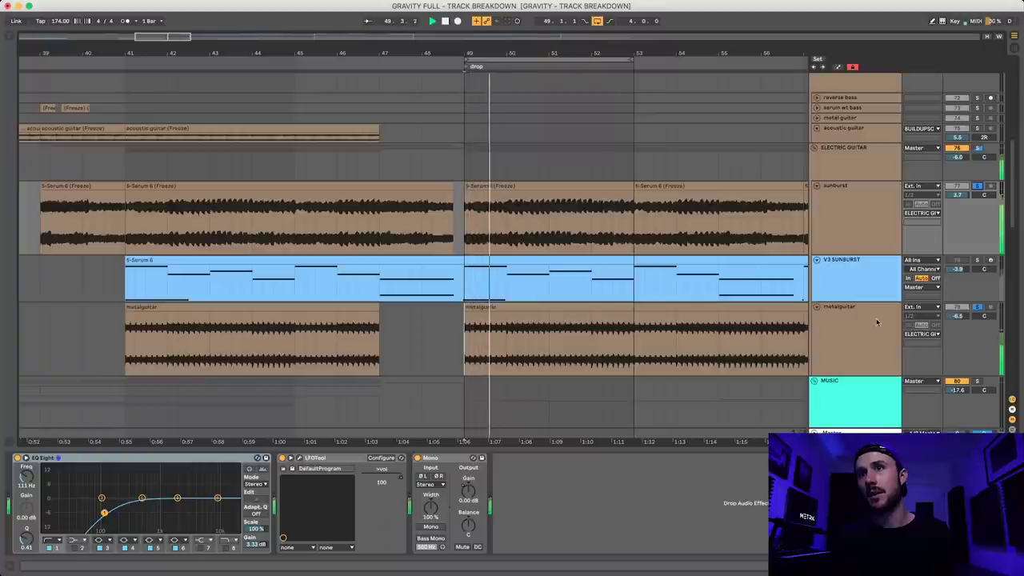
left_click_drag(957, 315, 957, 288)
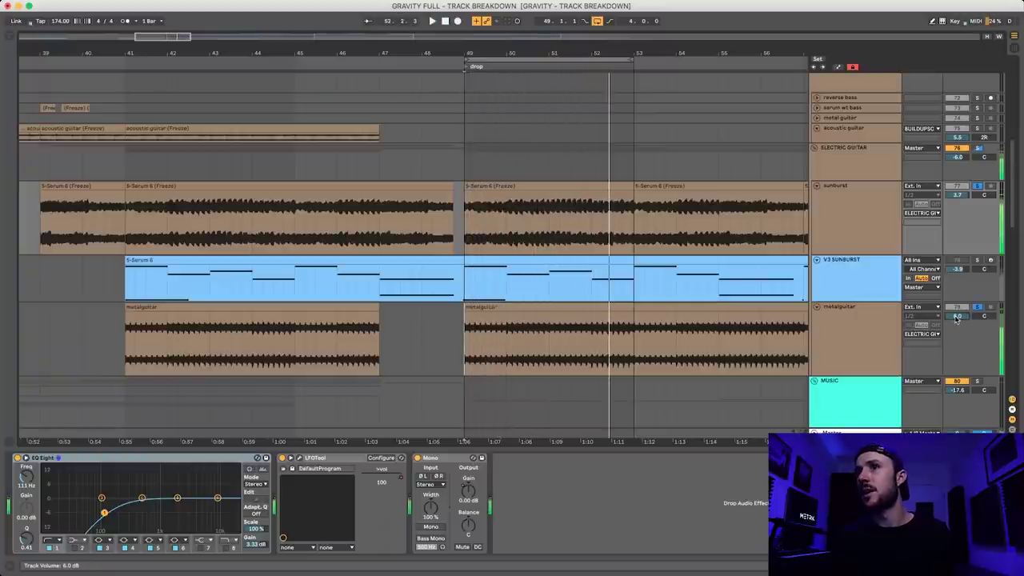
left_click(839, 349)
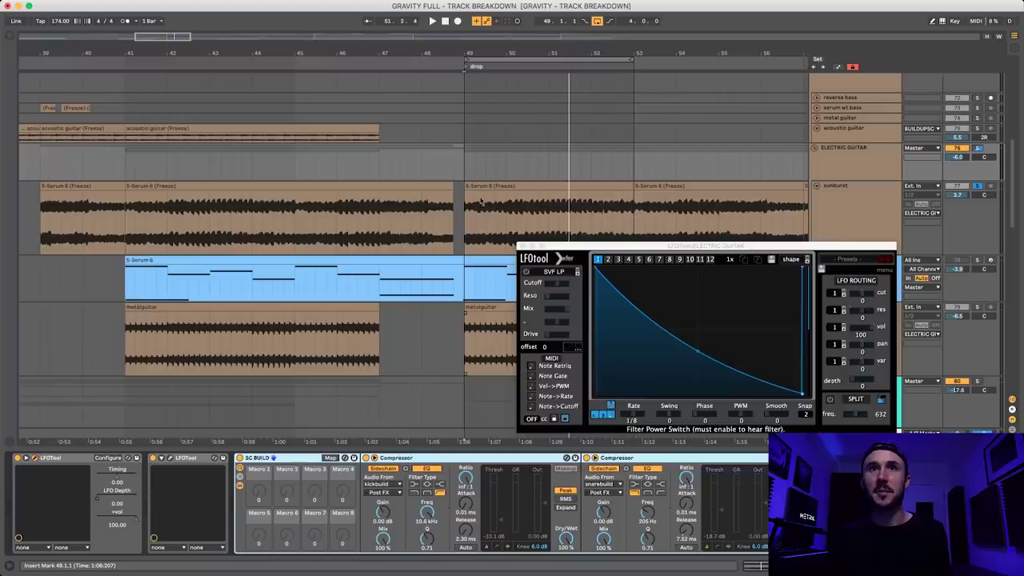
Step: Group the ELECTRIC GUITAR effects from the second LFOTool through Utility into one Audio Effect Rack and bypass it
key("space")
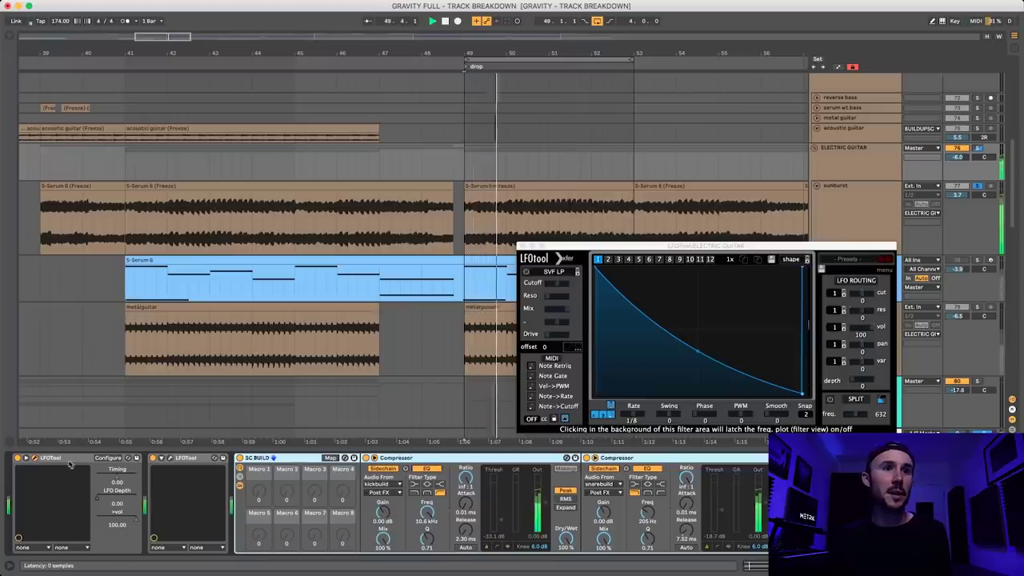
double_click(228, 461)
left_click(451, 459, "shift")
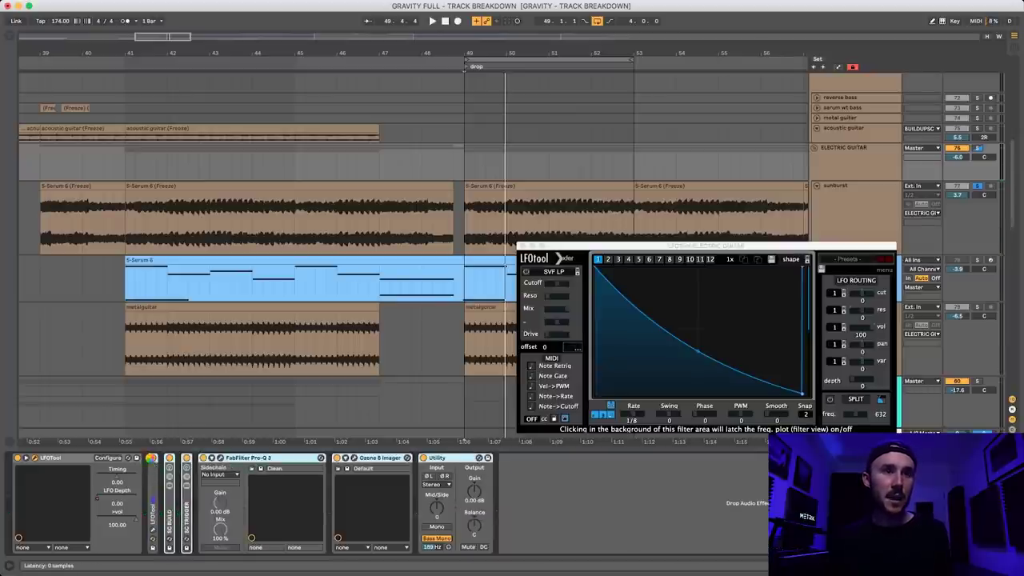
key("ctrl+g")
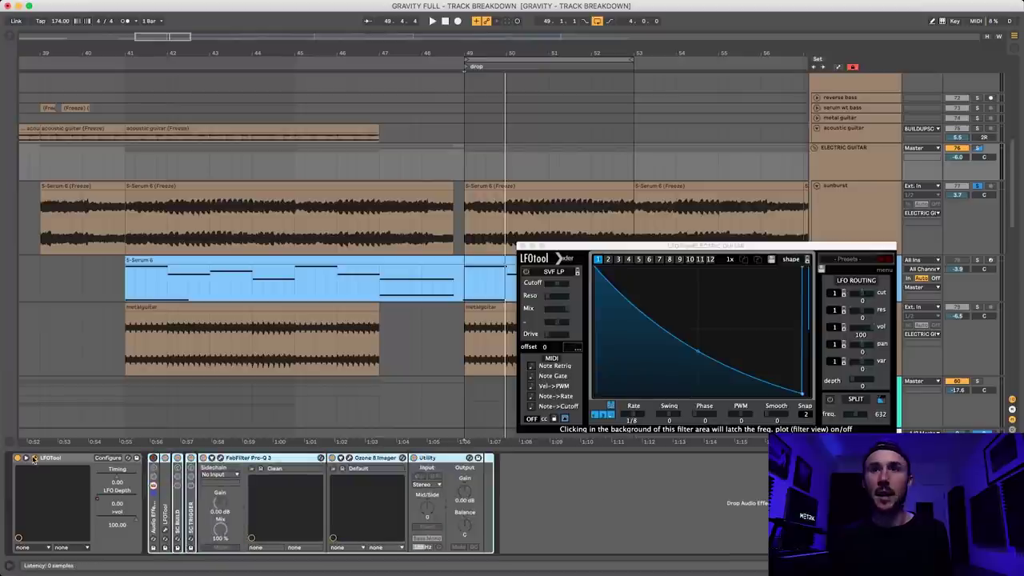
Step: Play the drop with the first LFOTool window in view and show the LFO Depth automation of the ELECTRIC GUITAR group
left_click_drag(645, 250, 565, 245)
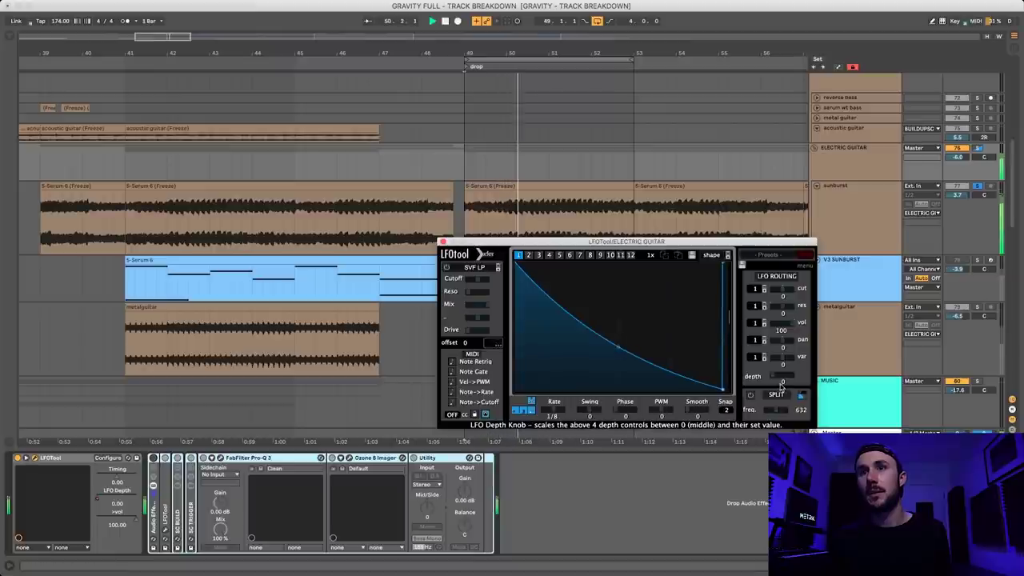
key("space")
key("a")
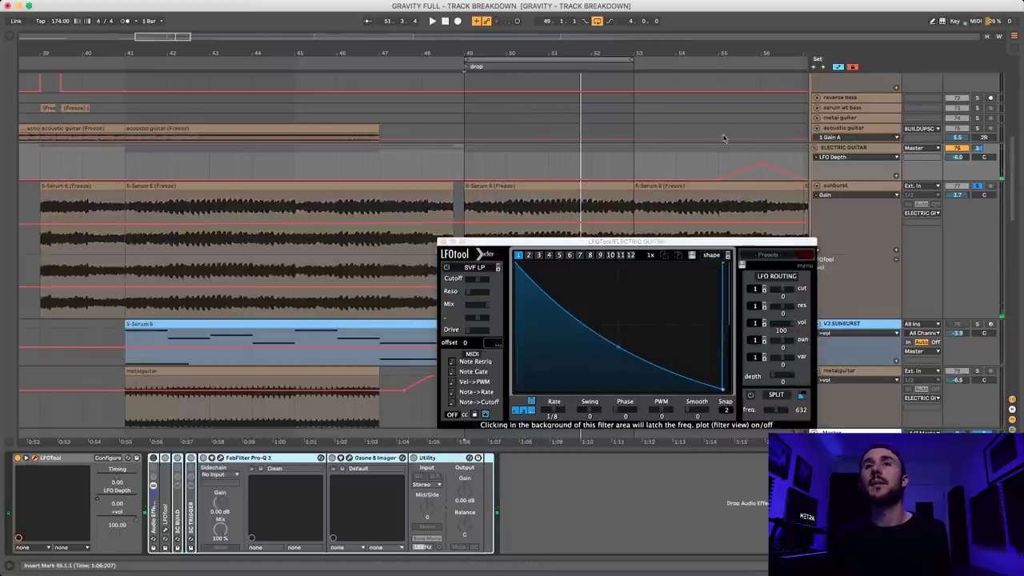
left_click(718, 160)
left_click(718, 163)
key("space")
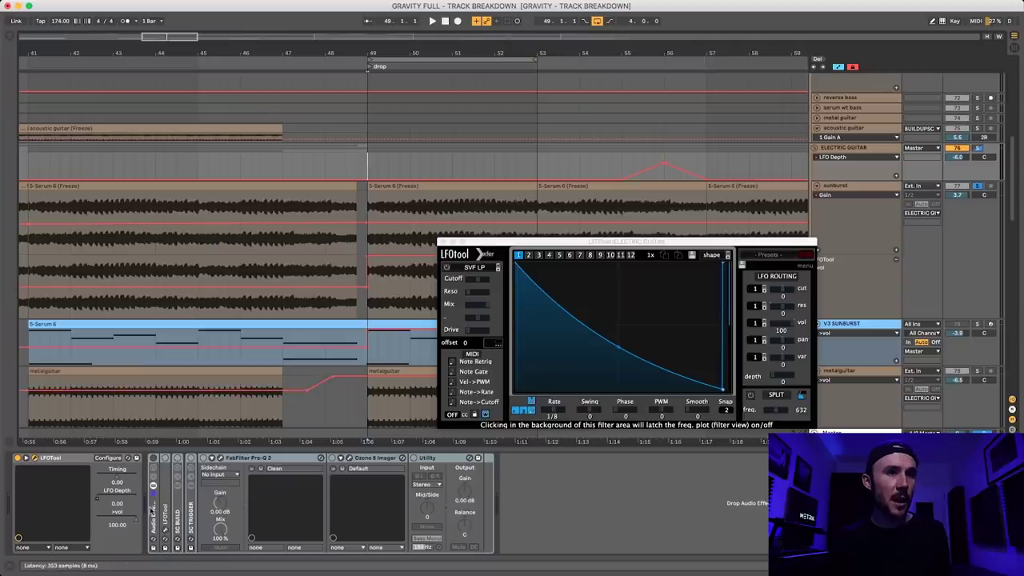
Step: Enable the Audio Effect Rack and the LFOTool inside it, and open that LFOTool's window in place of the first one's
left_click(154, 459)
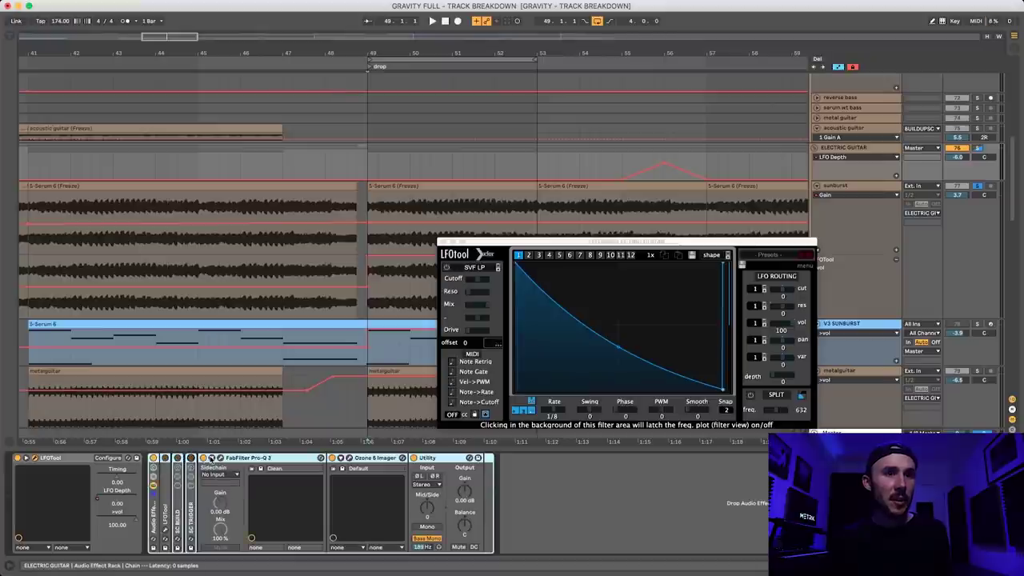
left_click(165, 502)
left_click(164, 458)
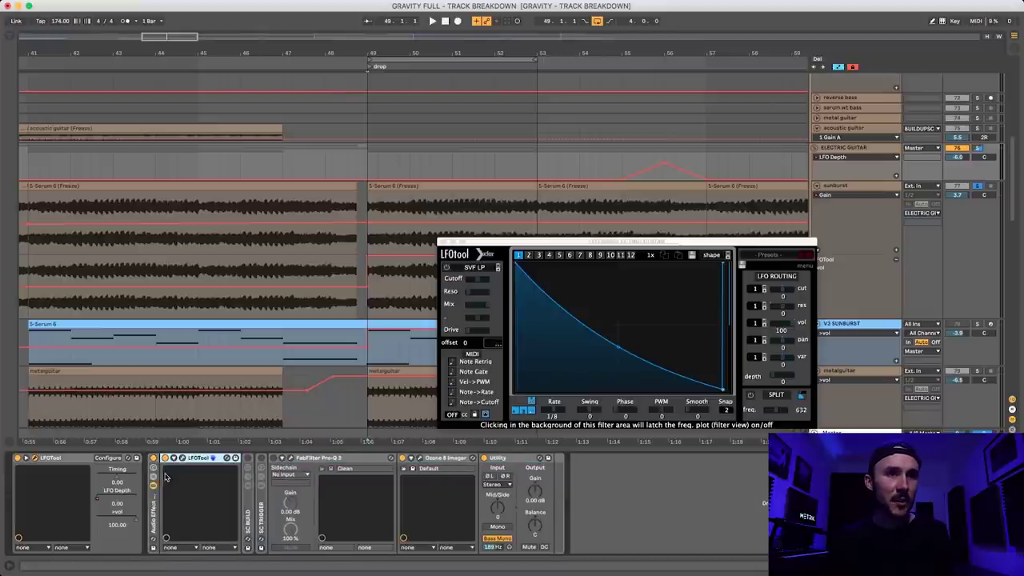
left_click(182, 459)
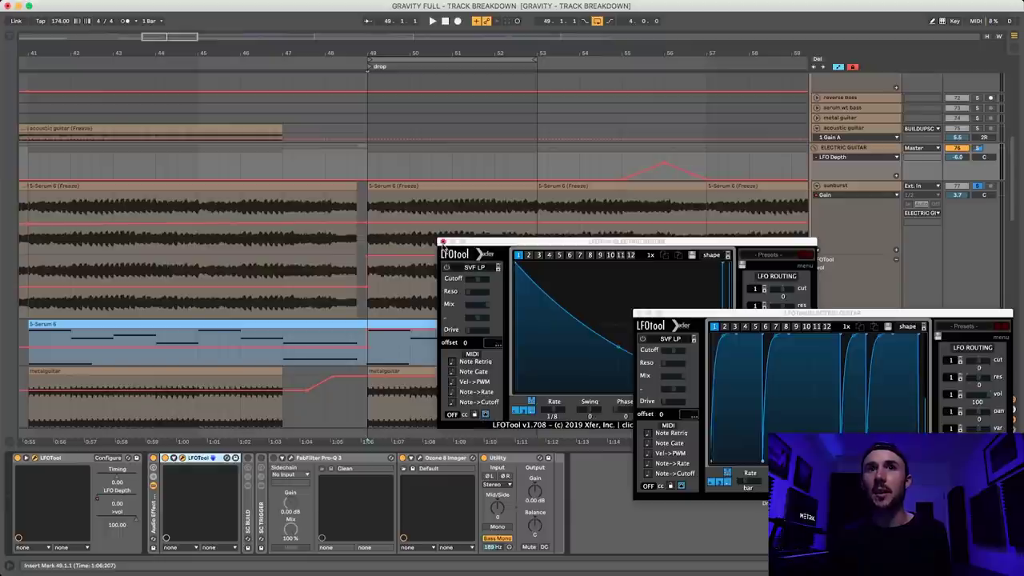
left_click(443, 243)
left_click_drag(736, 314, 410, 190)
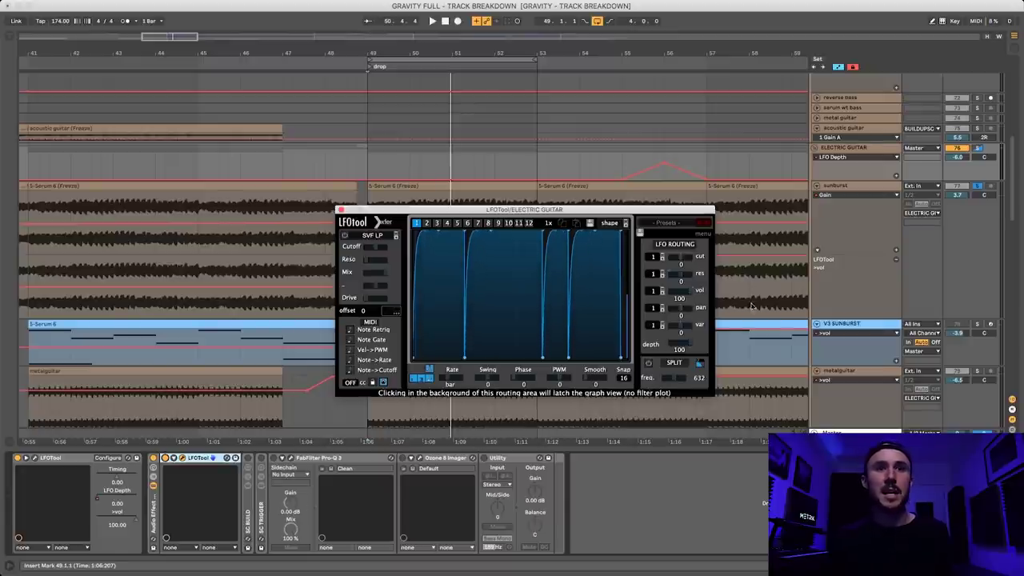
scroll(760, 274, "up", 5)
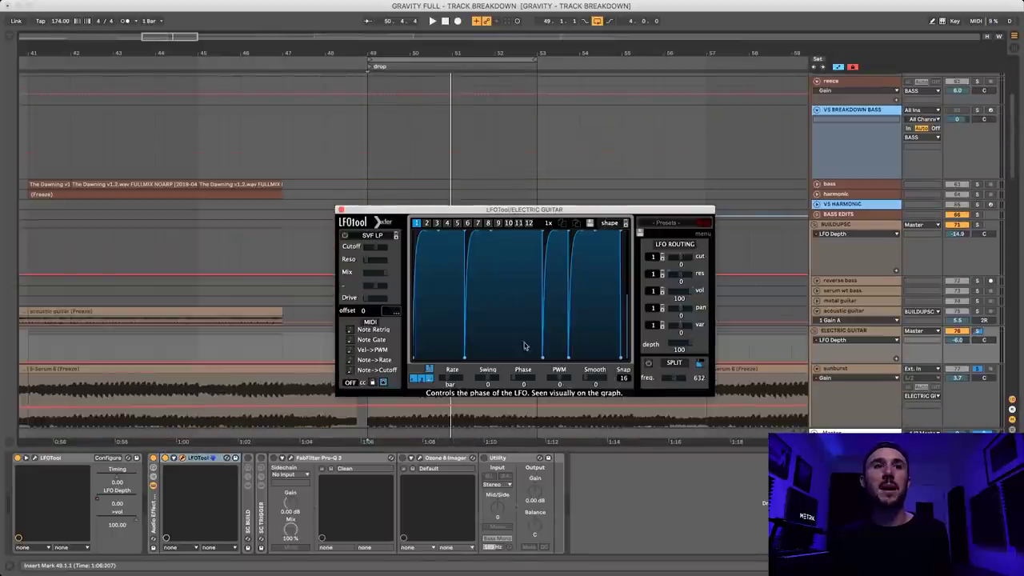
scroll(690, 164, "up", 4)
left_click(818, 101)
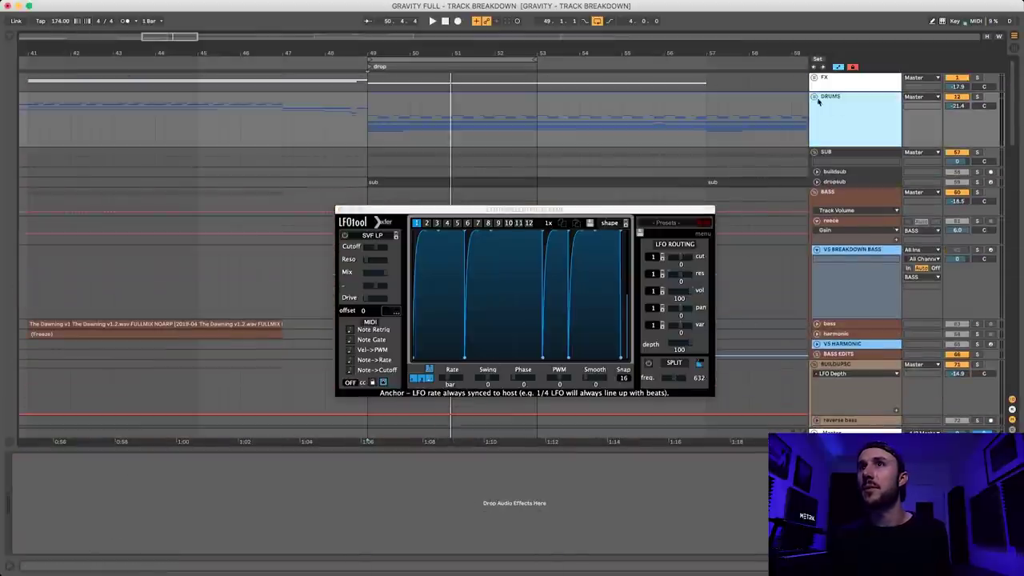
scroll(855, 229, "down", 10)
left_click(835, 165)
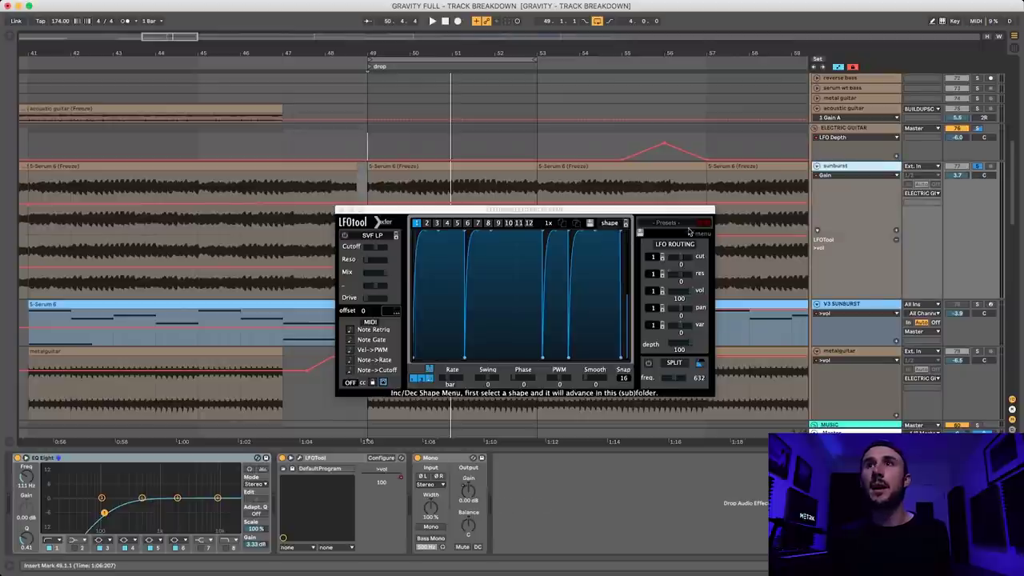
Step: Turn on the SC BUILD rack on the ELECTRIC GUITAR group and unfold it to show its kick and snare sidechain compressors
left_click(844, 128)
double_click(247, 501)
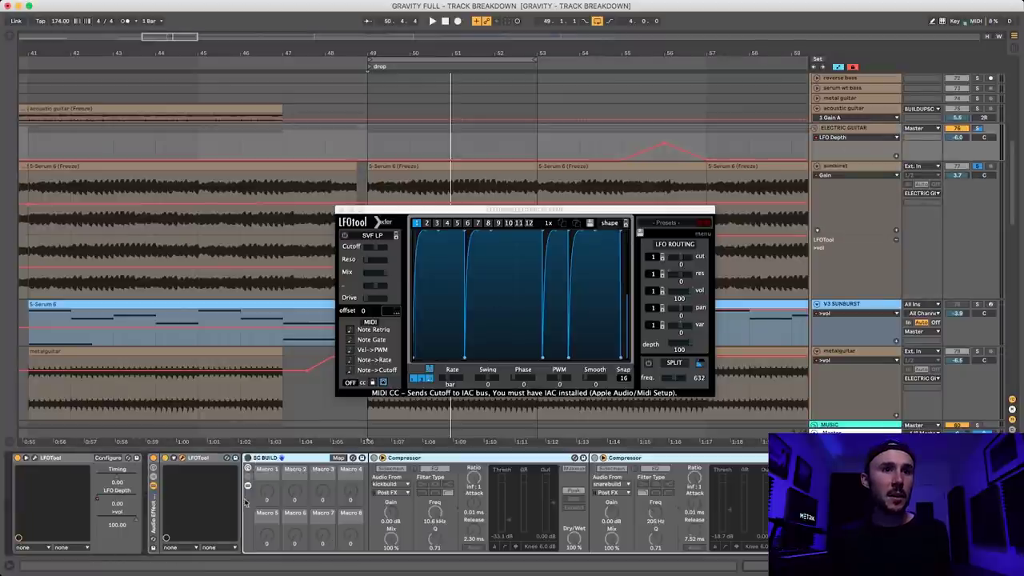
double_click(260, 459)
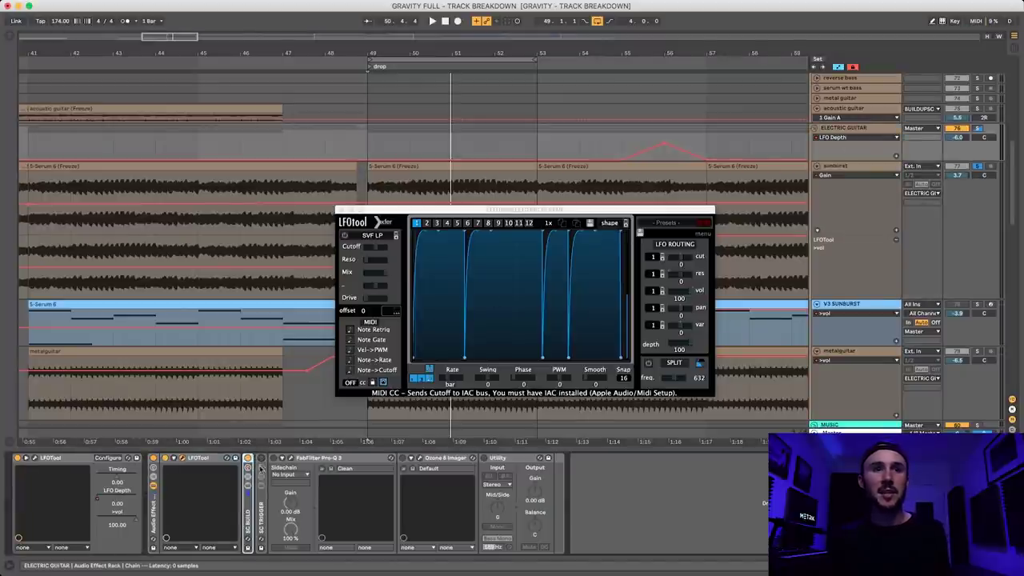
double_click(246, 509)
Step: Play the build-up from bar 41 and compare the guitars with the SC BUILD rack switched off and on
scroll(193, 292, "left", 5)
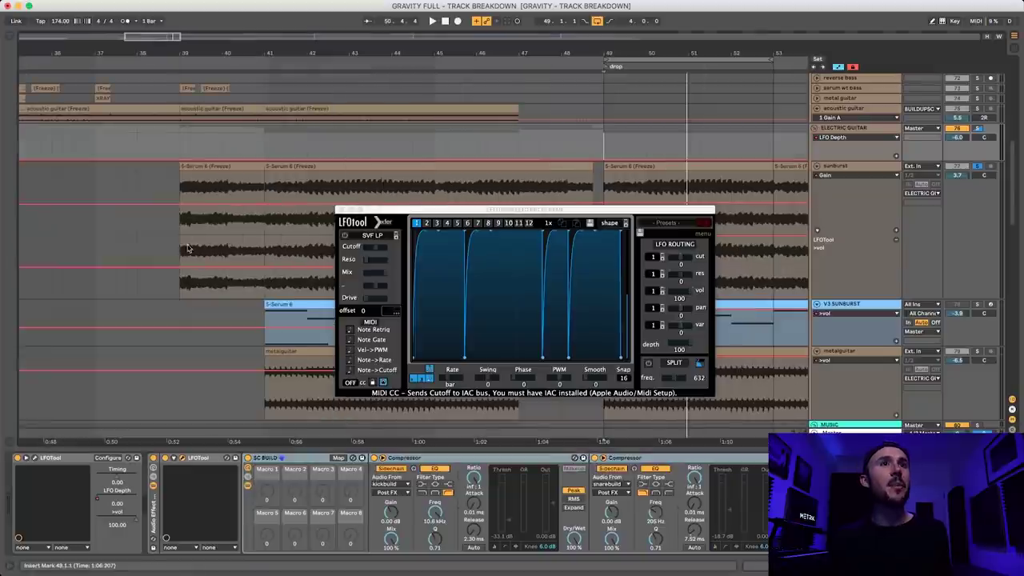
left_click(268, 141)
key("space")
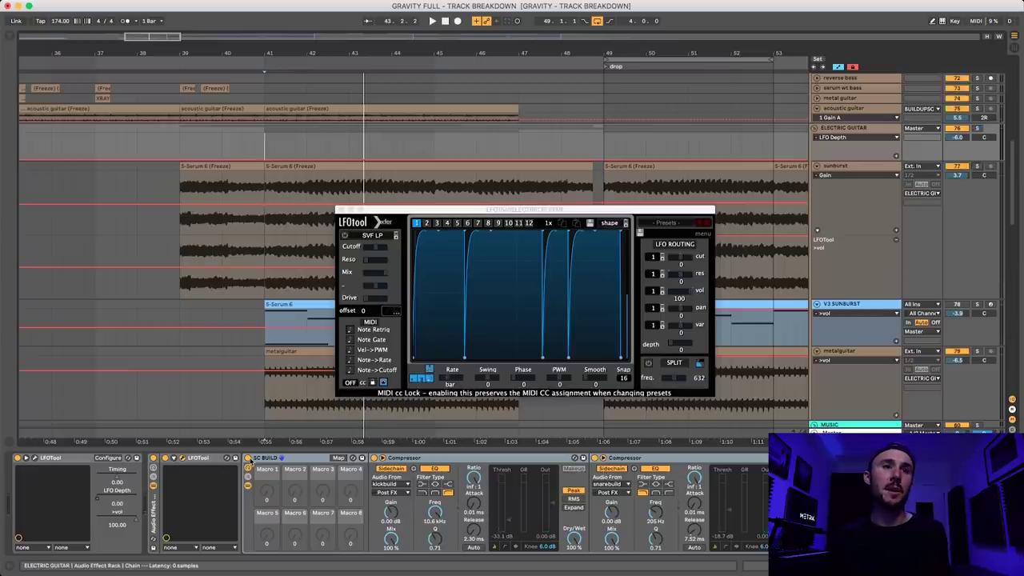
key("space")
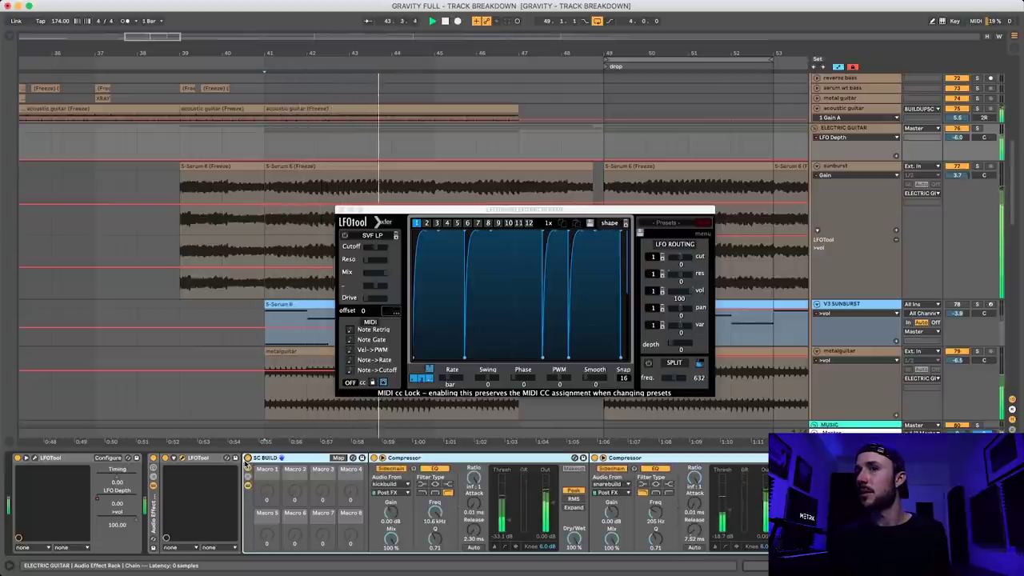
left_click(248, 458)
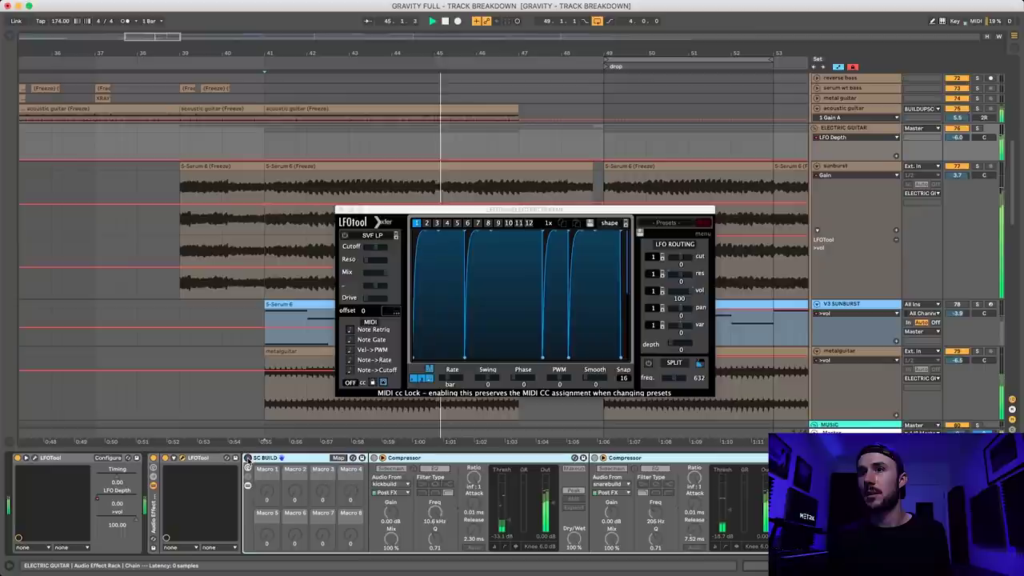
left_click(248, 458)
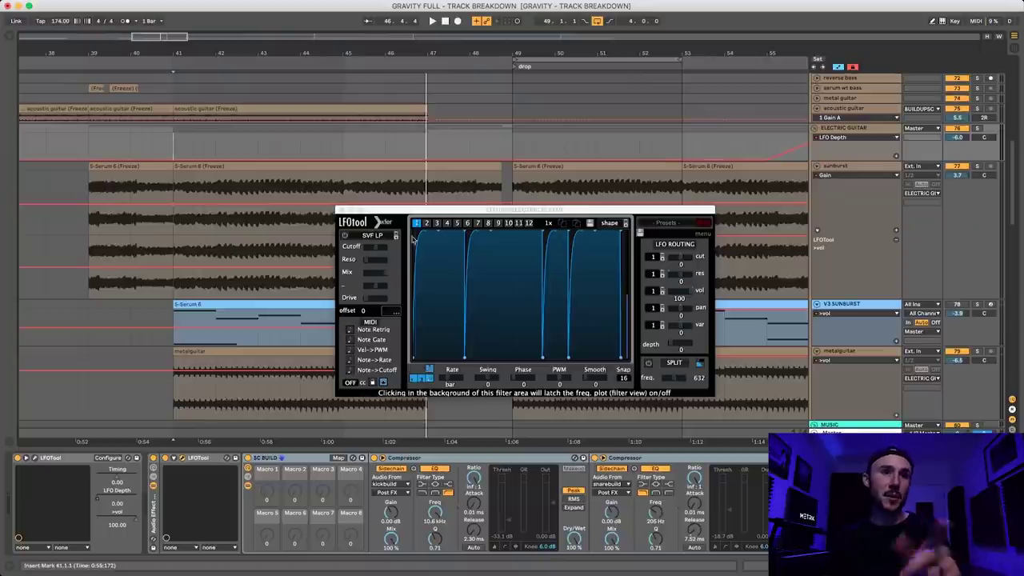
Step: Play the build-up, map both SC BUILD compressors' Threshold to Macro 1 at -31.1 dB, and fold away the rack's devices
key("space")
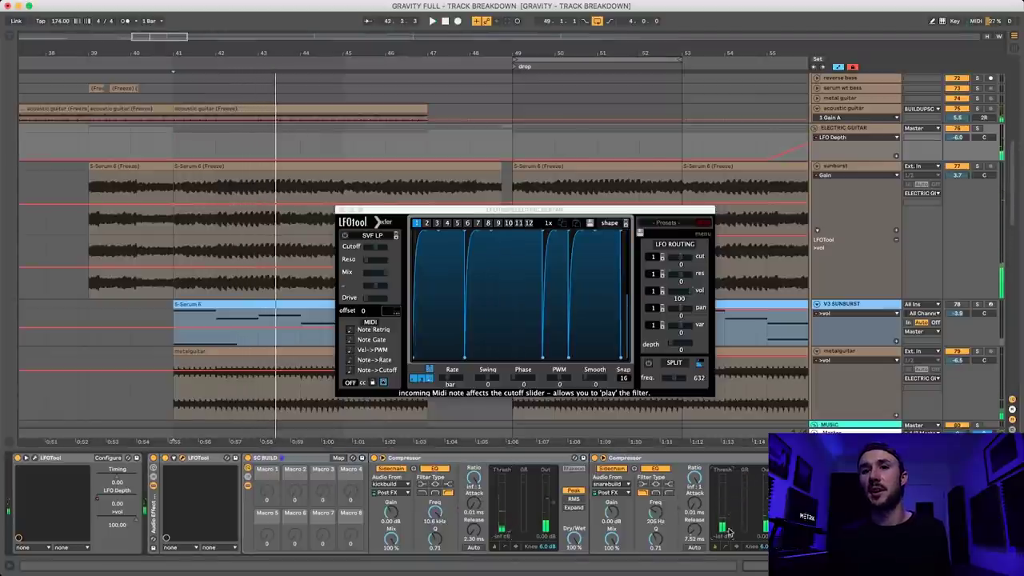
key("space")
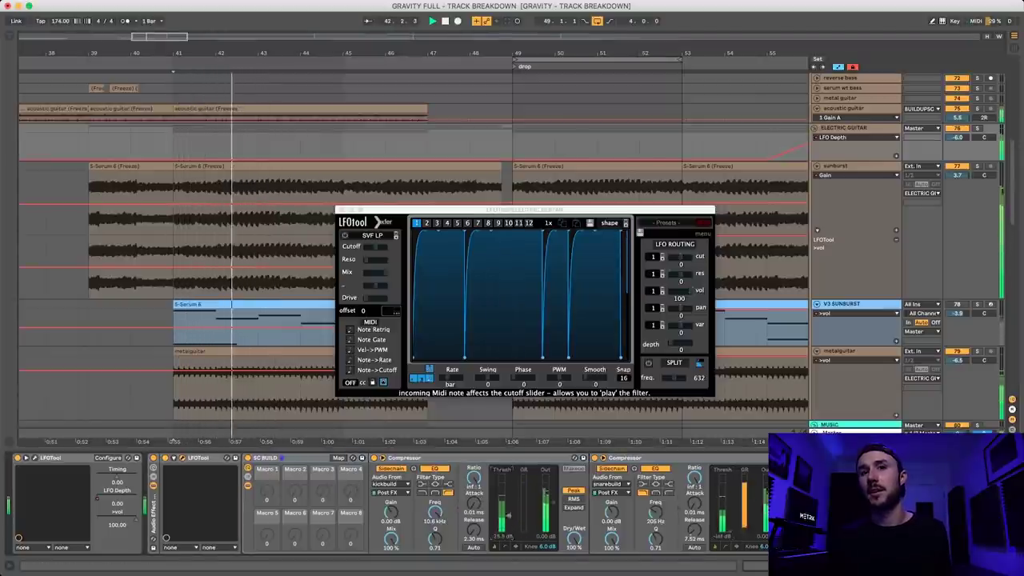
left_click(338, 458)
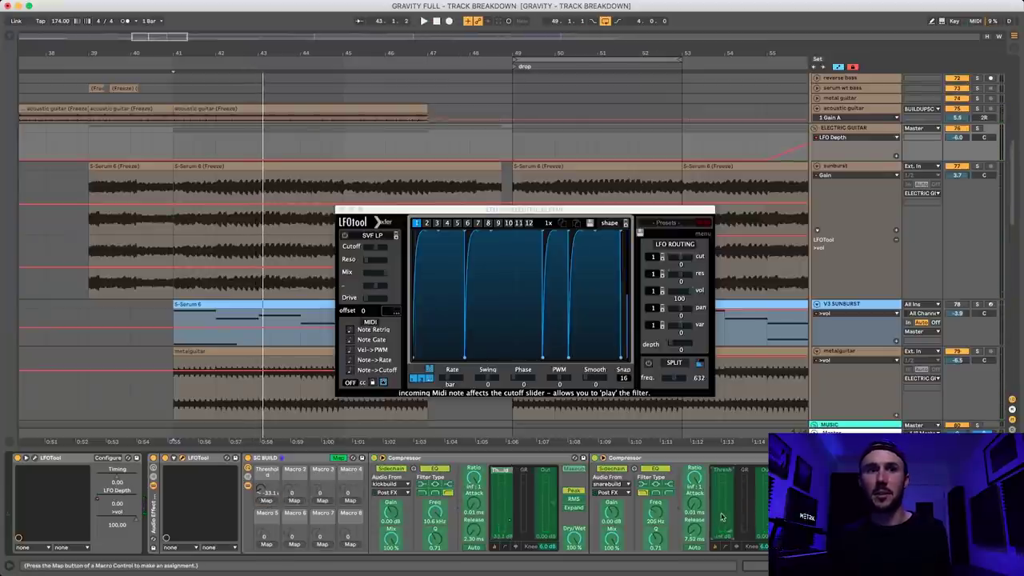
left_click(344, 460)
left_click(249, 486)
key("space")
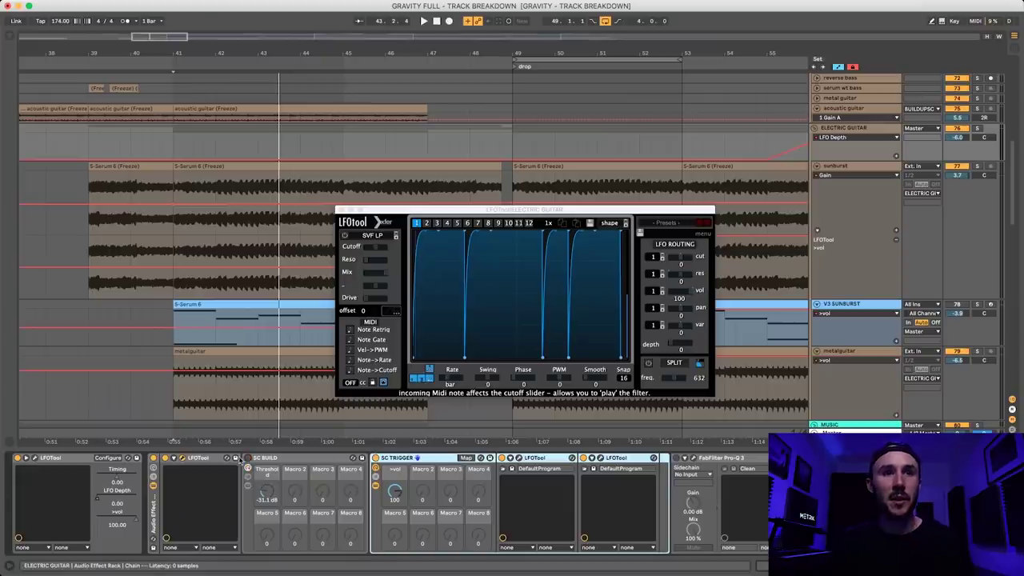
Step: Open both LFOTool windows of the SC TRIGGER rack in place of the current one and loop the drop from bar 49 to 51
left_click(511, 459)
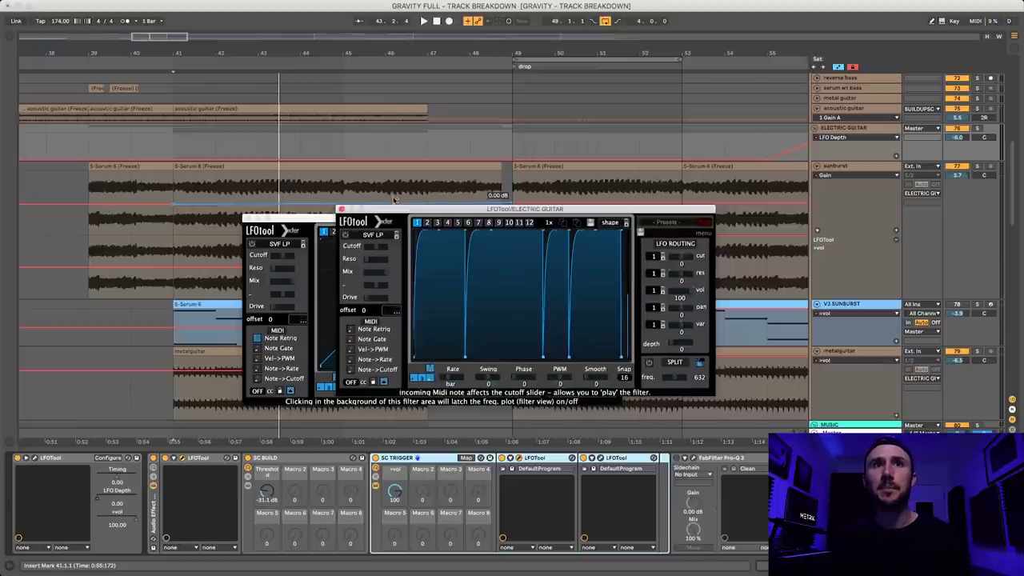
left_click(340, 210)
left_click_drag(515, 188, 605, 139)
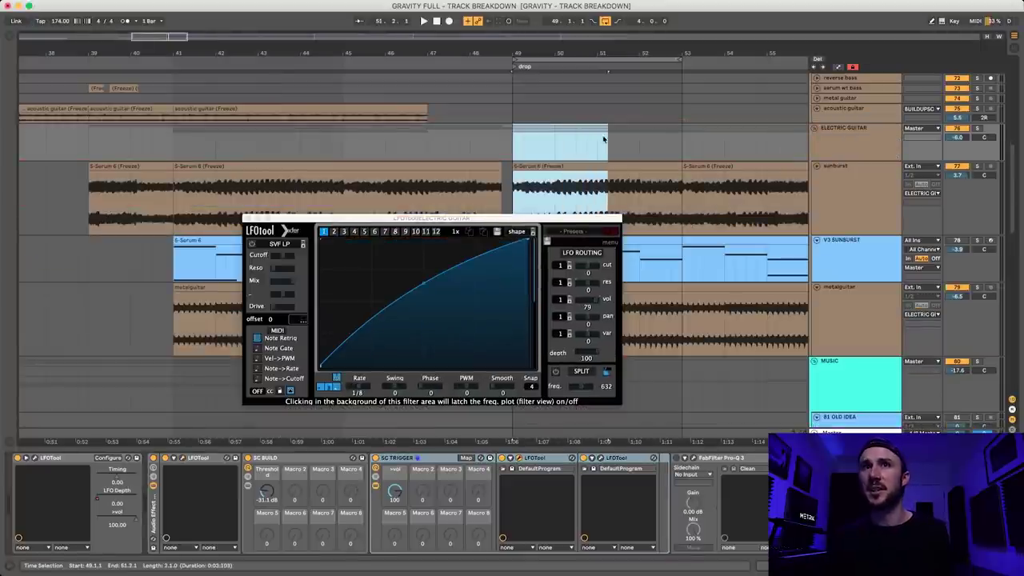
scroll(598, 141, "up", 1)
left_click_drag(432, 218, 276, 228)
left_click(560, 376, "shift")
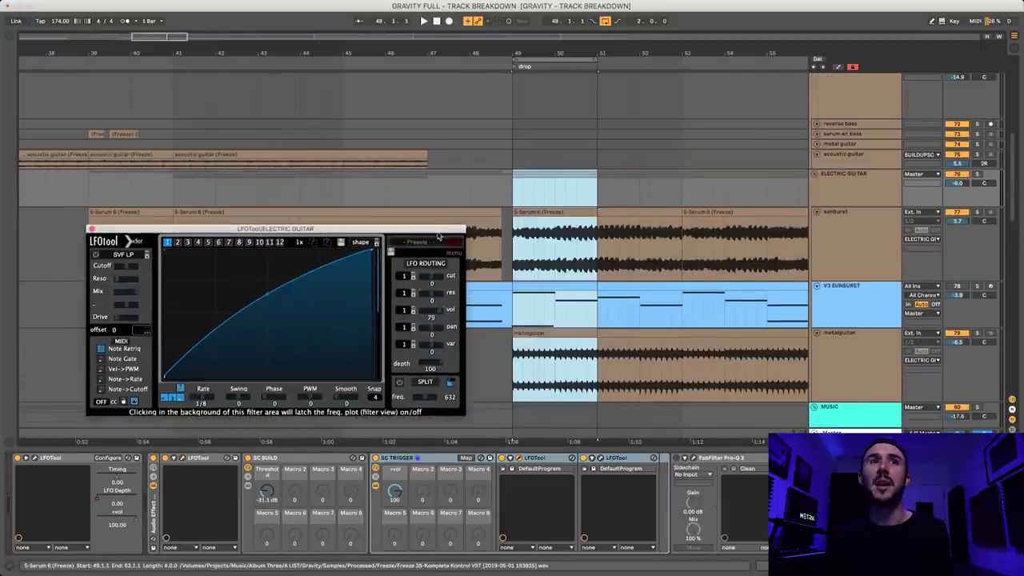
left_click(594, 460)
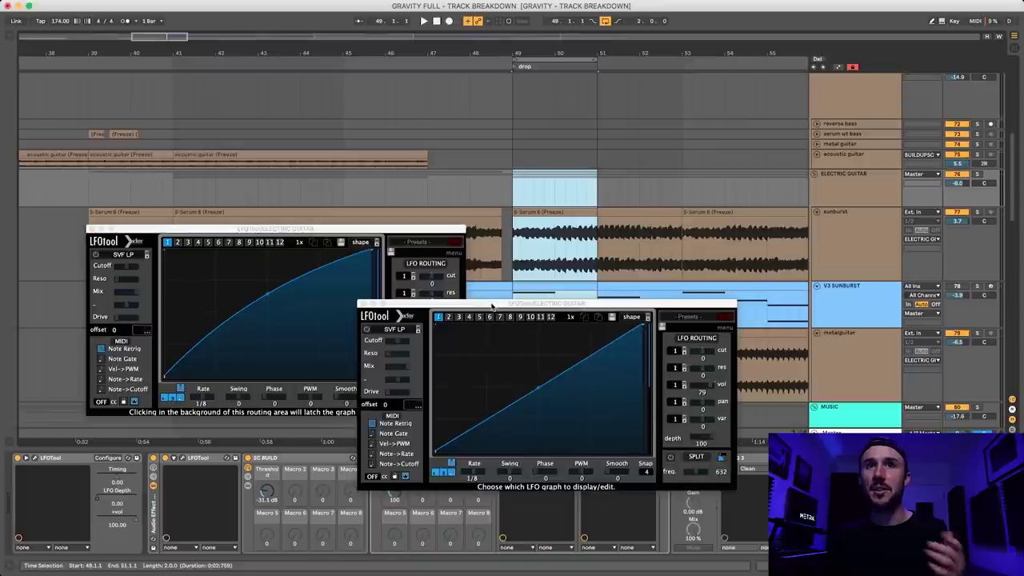
left_click_drag(492, 307, 494, 256)
Step: Expand the DRUMS group and its TRIGGER track, place the LFOTool windows side by side, and open the TRIGGER clip's MIDI notes
scroll(639, 183, "up", 5)
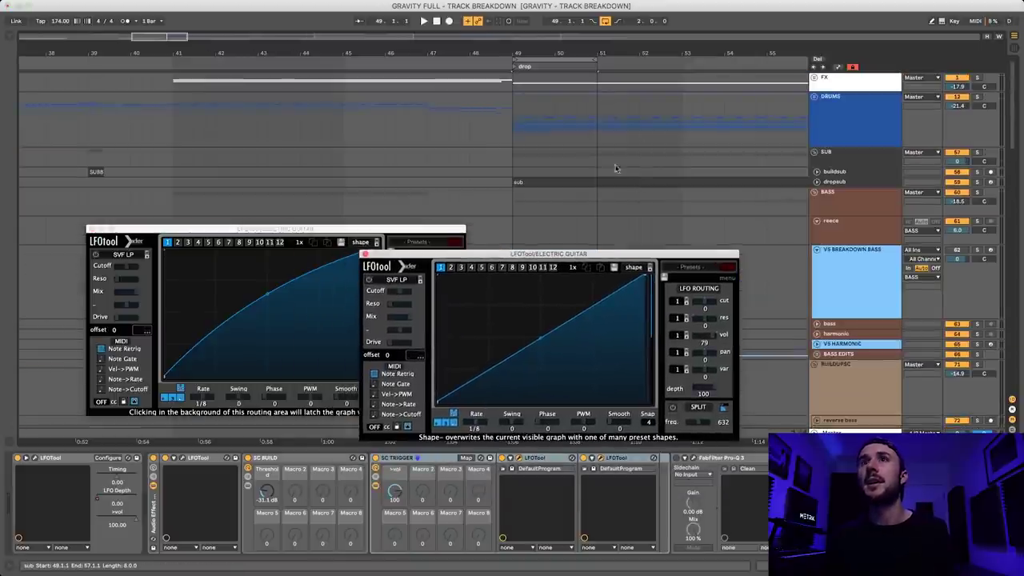
left_click(863, 118)
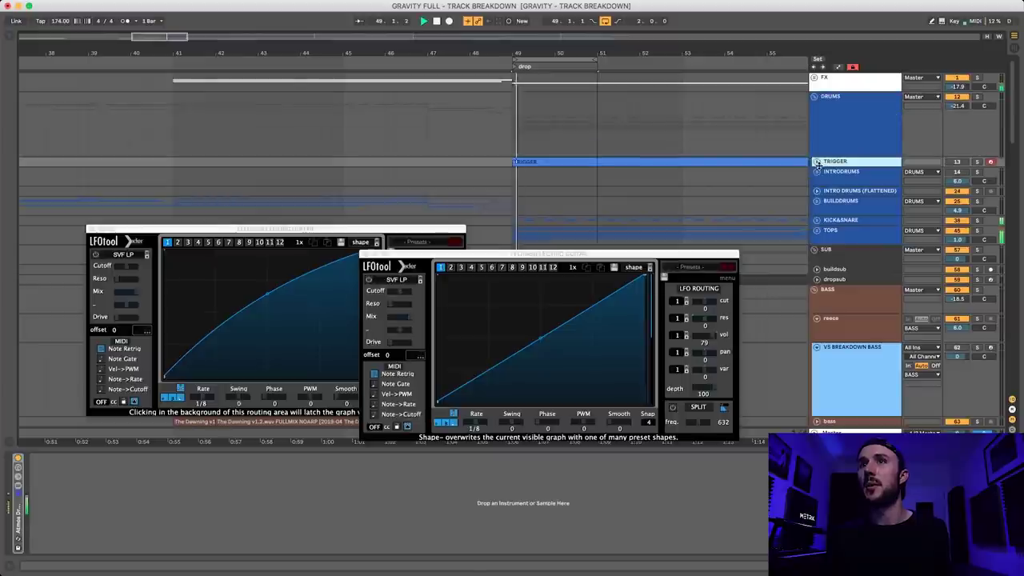
left_click(844, 166)
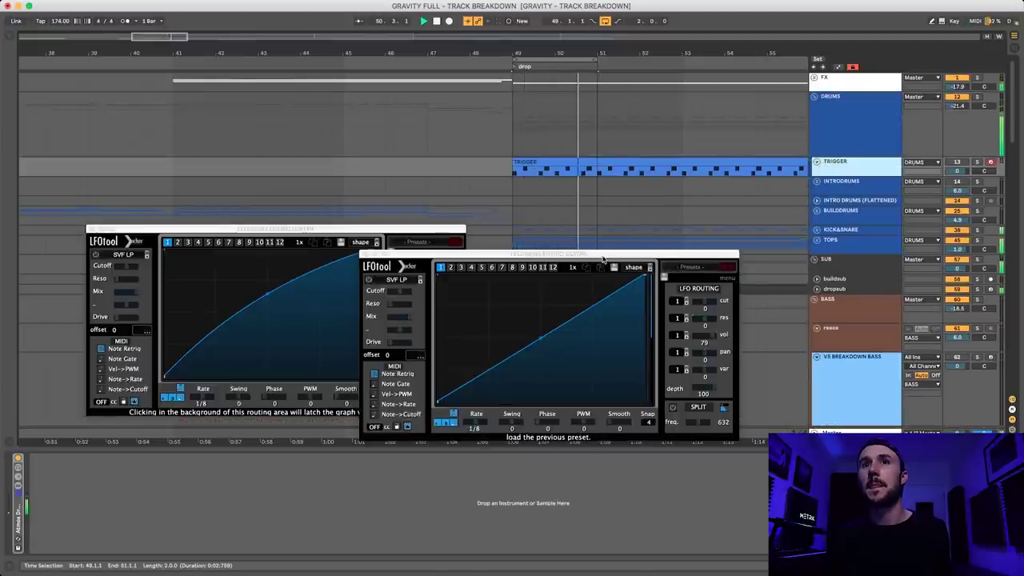
left_click_drag(604, 259, 697, 237)
scroll(726, 174, "down", 8)
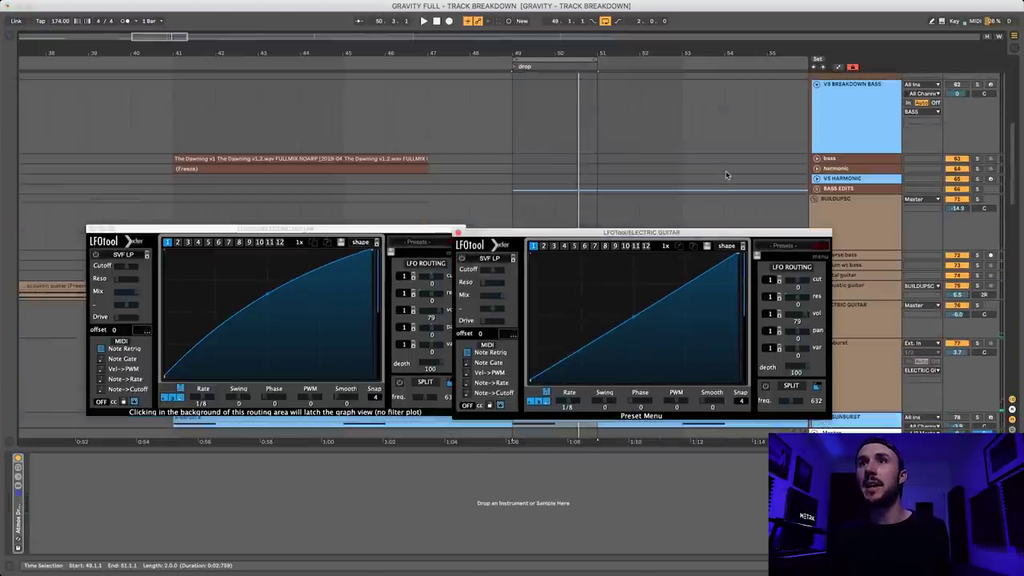
scroll(727, 175, "up", 8)
left_click(844, 166)
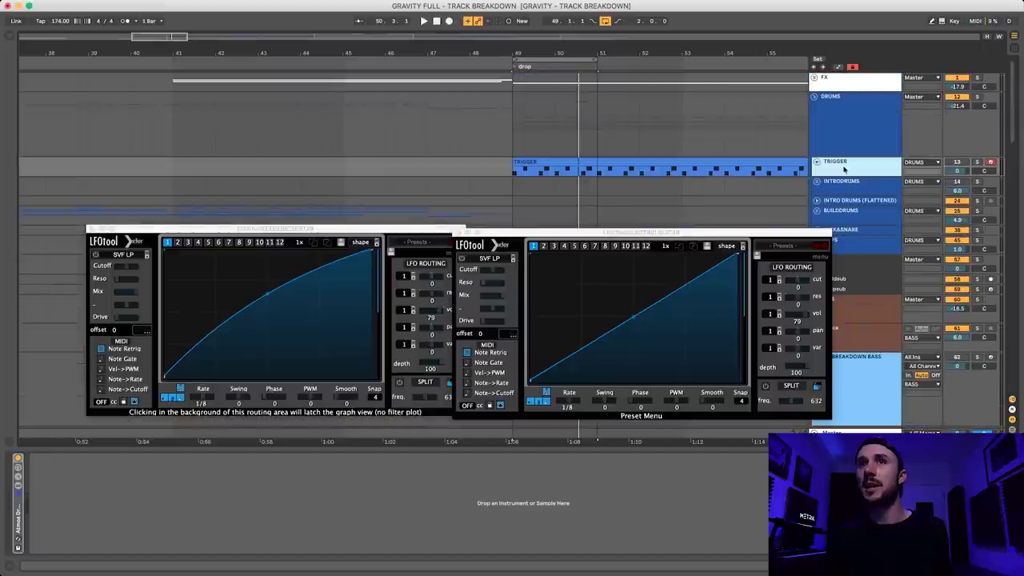
double_click(572, 170)
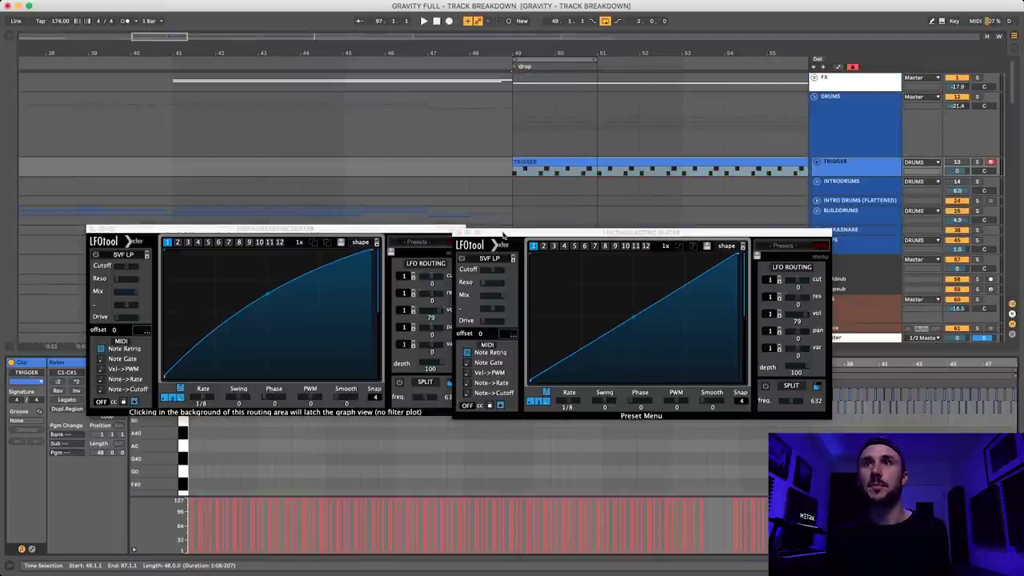
Step: Close the clip editor, stack the two LFOTool windows, and bring back the device chain of the ELECTRIC GUITAR group
left_click(855, 161)
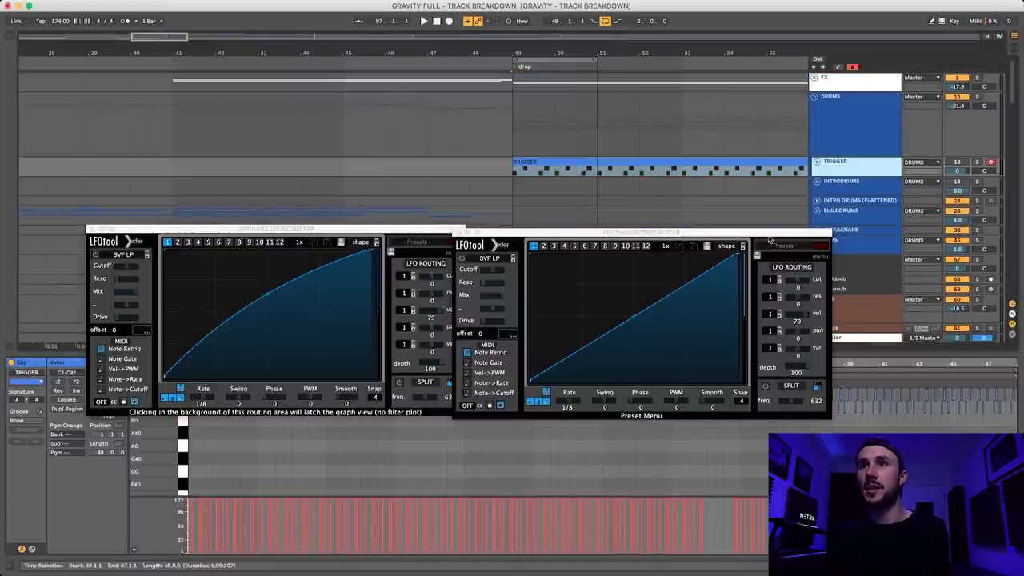
double_click(874, 353)
left_click_drag(464, 233, 85, 58)
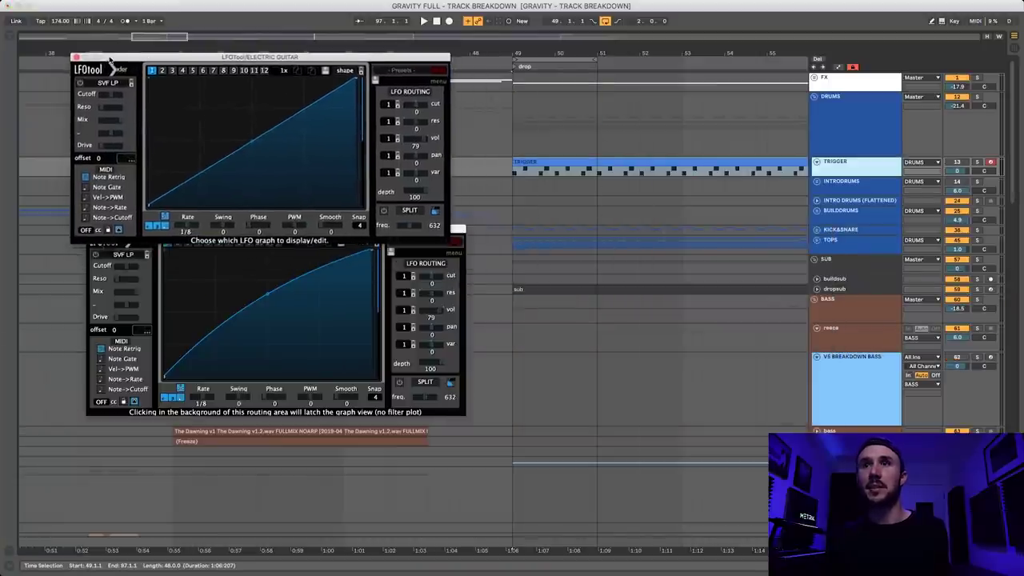
scroll(671, 331, "down", 10)
scroll(671, 330, "up", 5)
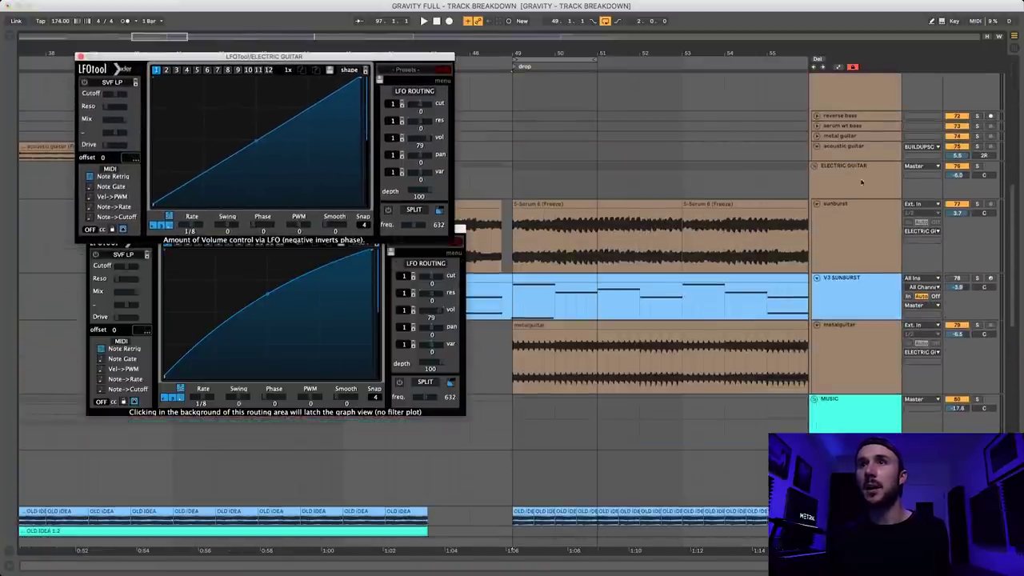
key("shift+Tab")
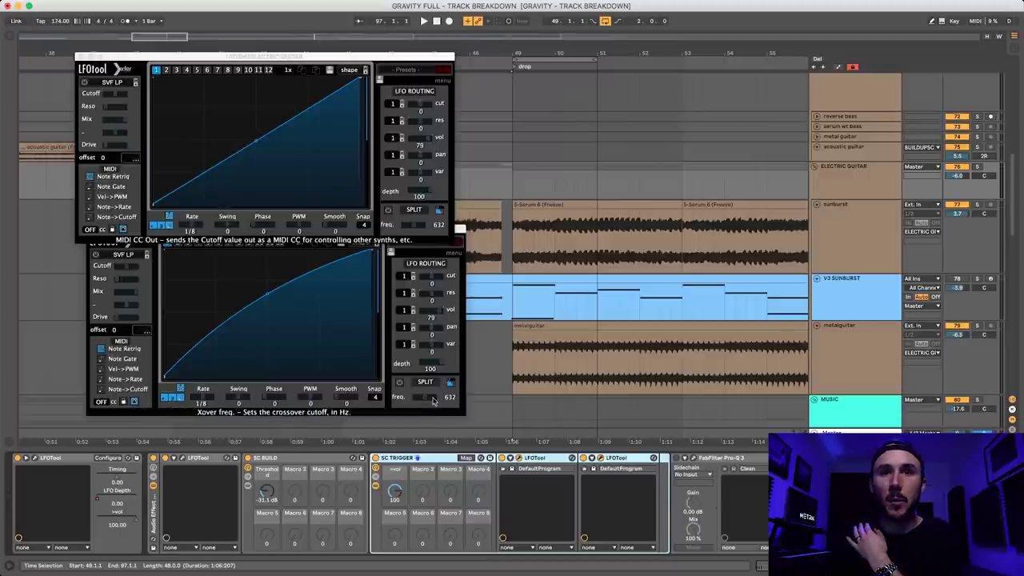
Step: Try lower and higher settings of the SC TRIGGER vol macro and leave it at 127, giving both LFOTools a volume amount of 100
left_click_drag(394, 489, 394, 494)
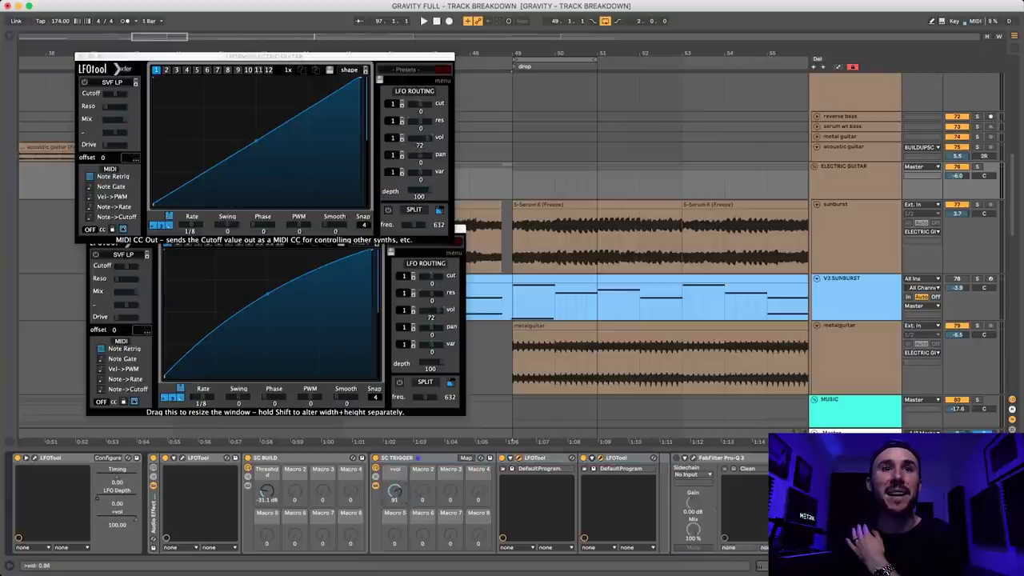
left_click_drag(395, 494, 430, 502)
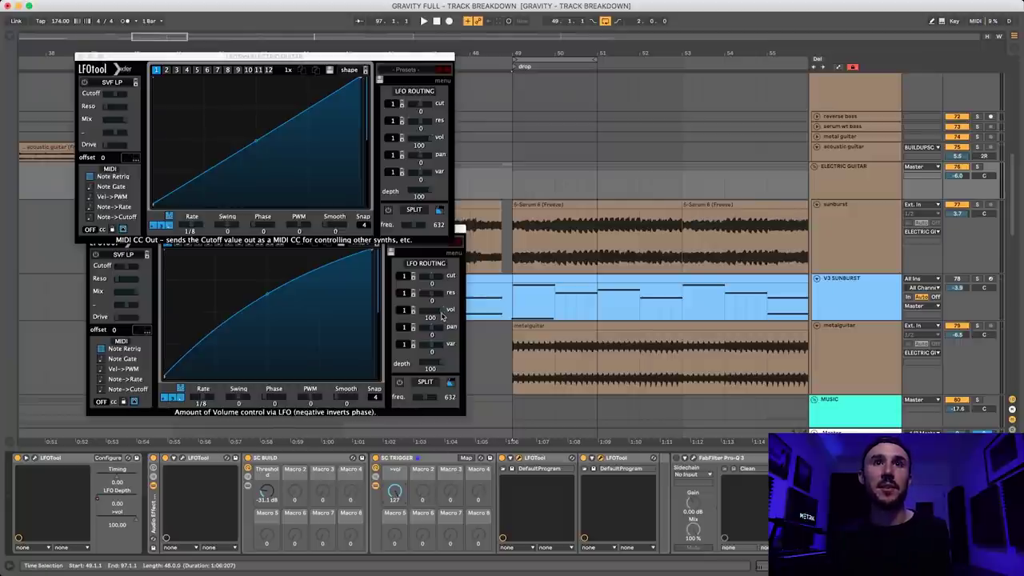
left_click_drag(395, 501, 395, 528)
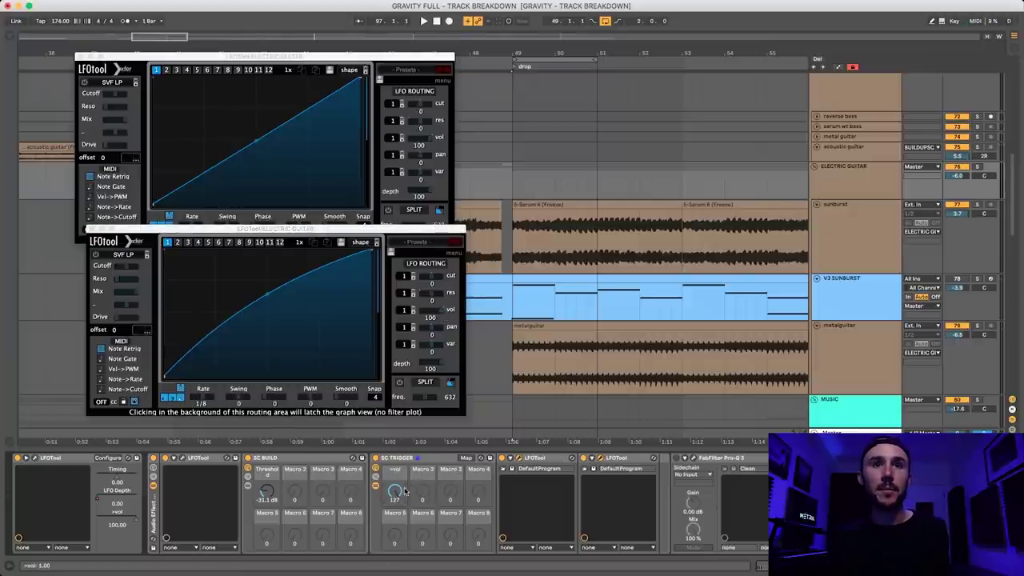
Step: Map the middle curve point (Curve 3) of both LFOTools to the second macro of the SC TRIGGER rack
left_click(465, 458)
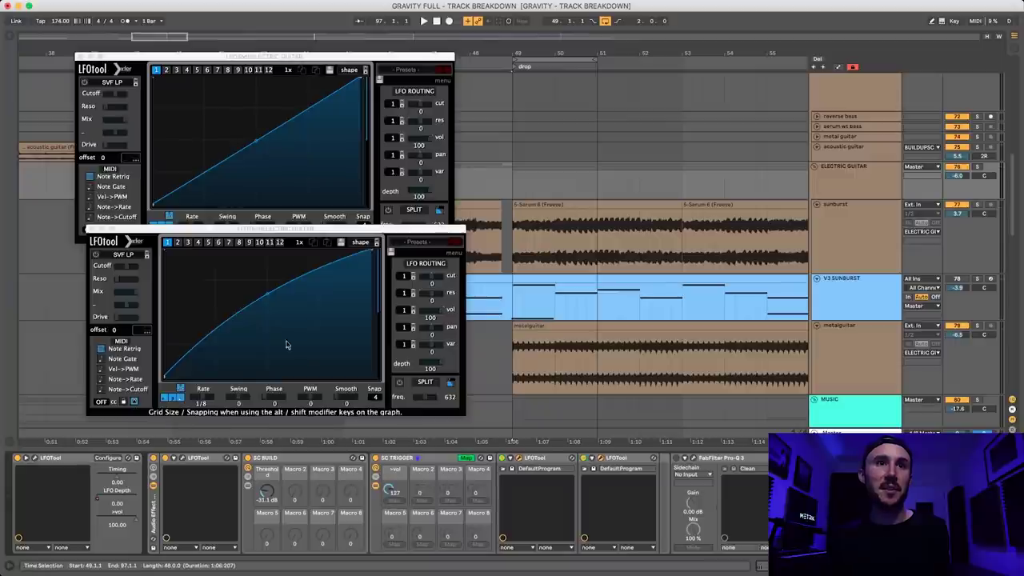
left_click(422, 500)
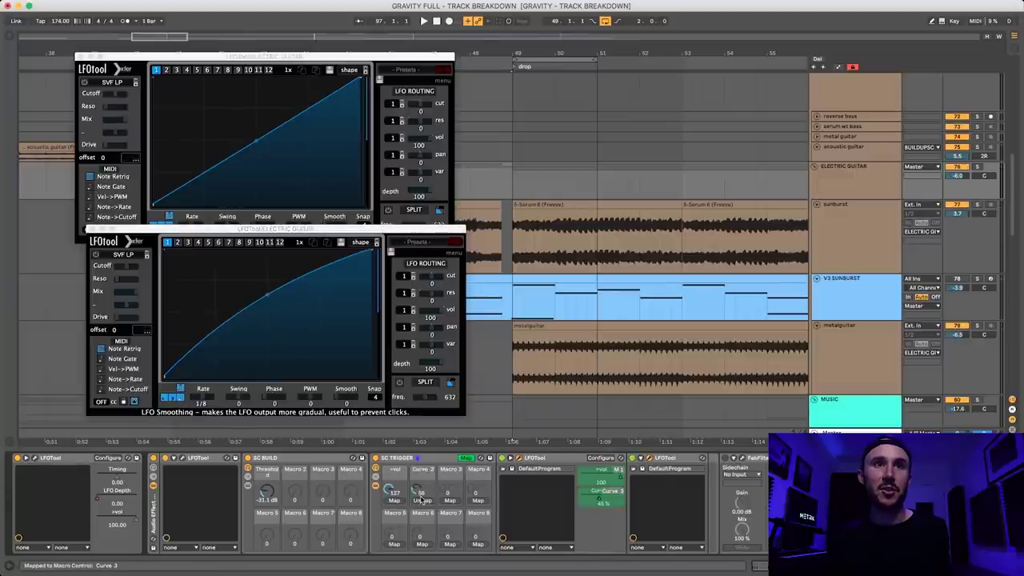
left_click(256, 142)
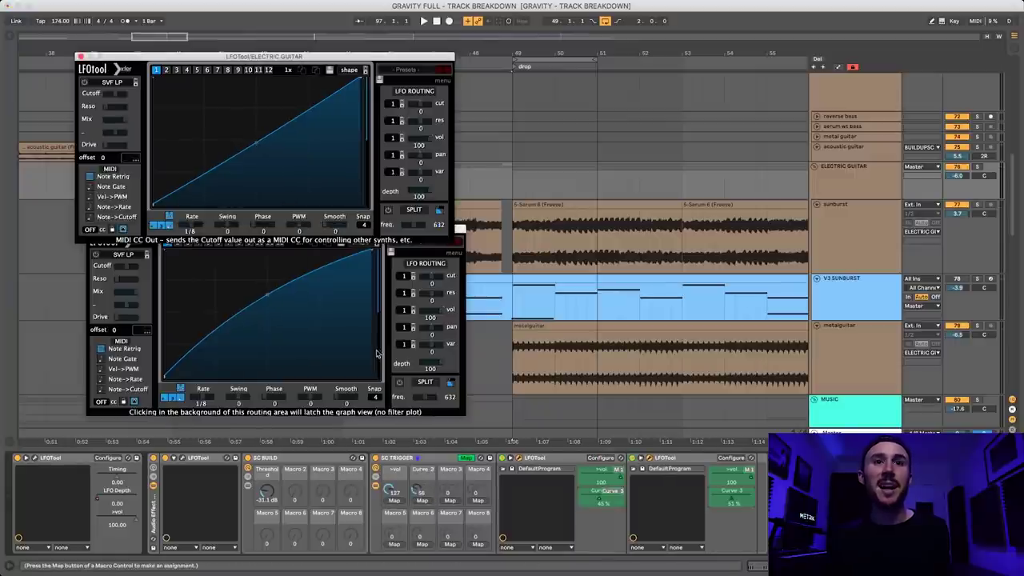
left_click(423, 500)
left_click(466, 459)
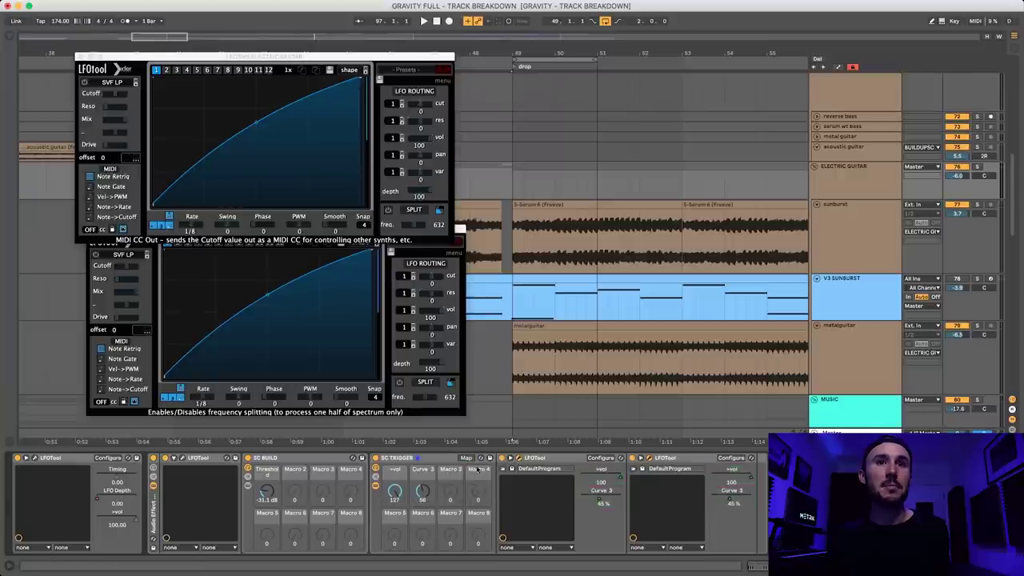
Step: Set the SC TRIGGER Curve 3 macro to 94 and play the looped drop to hear the changed ducking
left_click_drag(424, 499, 424, 482)
key("space")
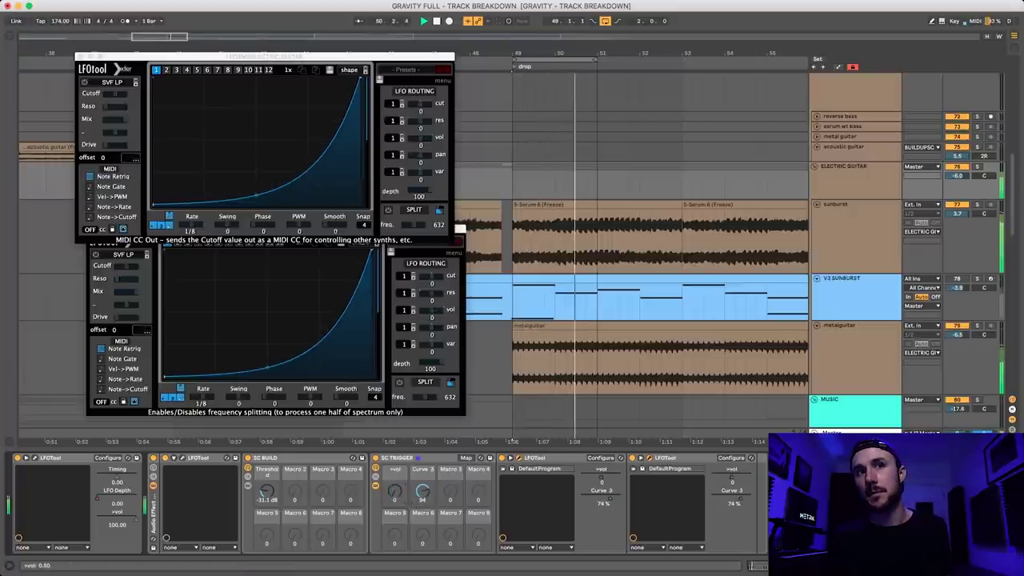
key("space")
Step: Enlarge the TRIGGER track in the DRUMS group to show its pattern, and close the LFOTool windows back at the ELECTRIC GUITAR group
scroll(676, 307, "up", 10)
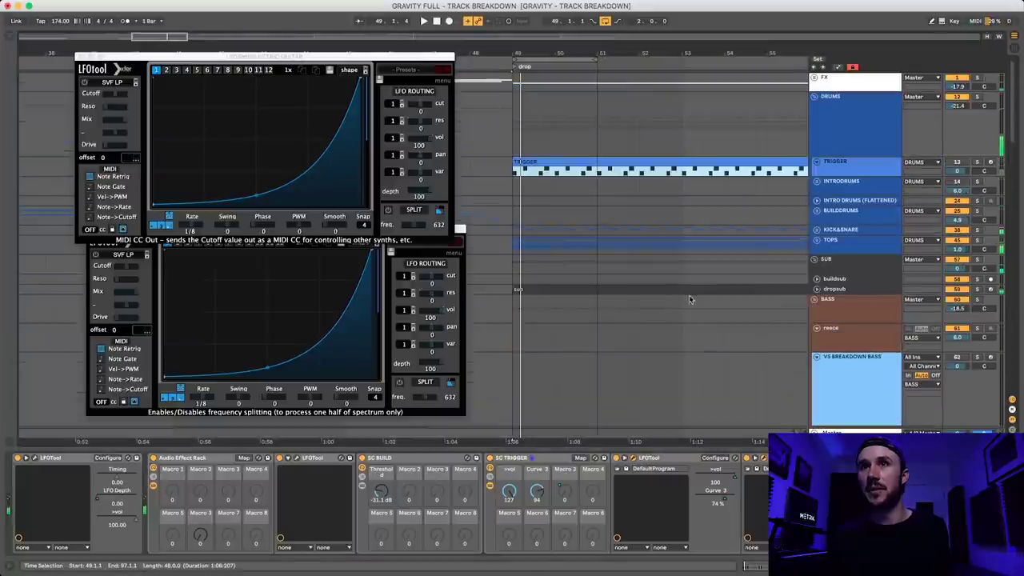
left_click_drag(837, 177, 836, 231)
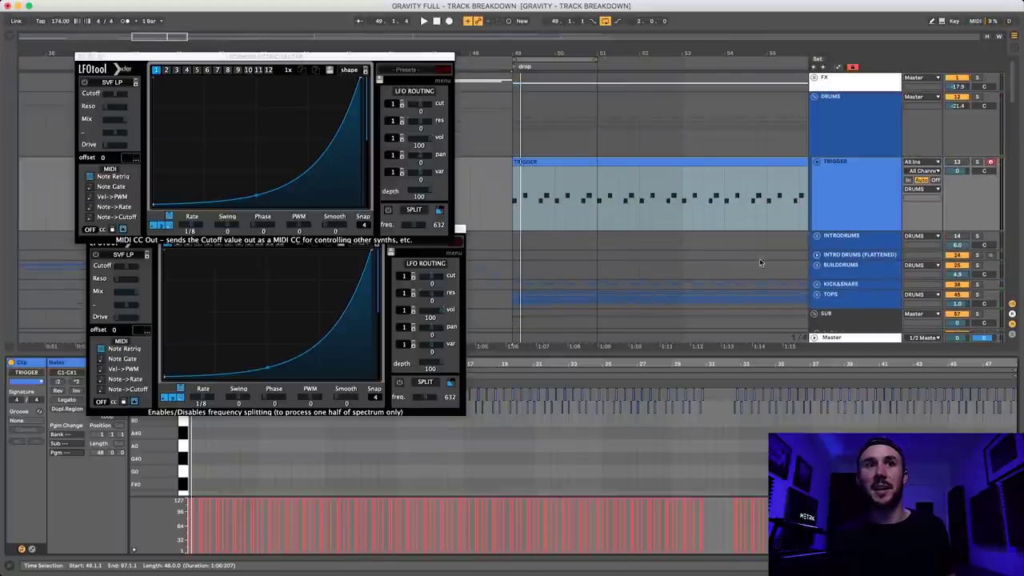
left_click(861, 179)
scroll(800, 240, "down", 10)
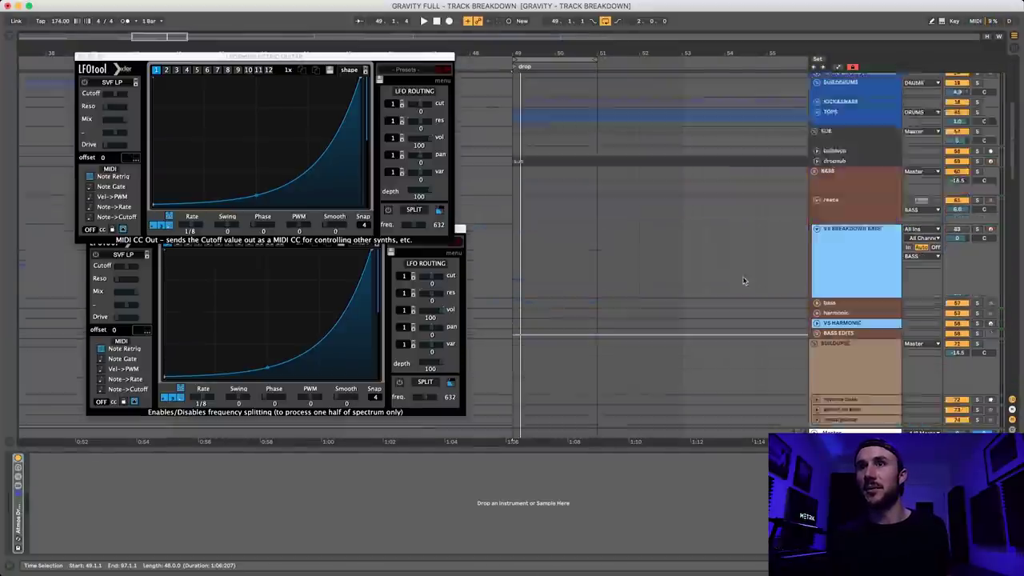
left_click(740, 267)
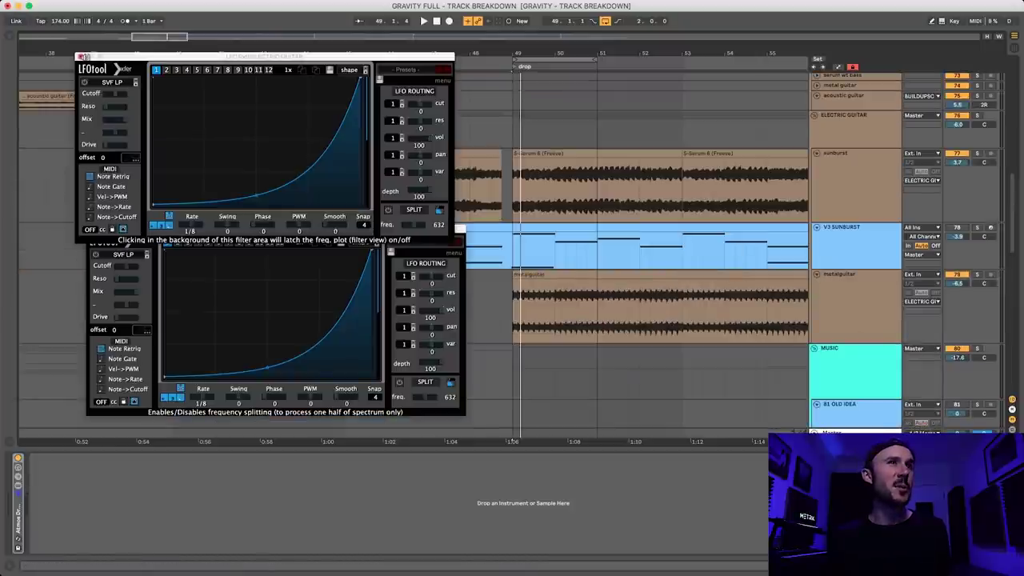
left_click(81, 56)
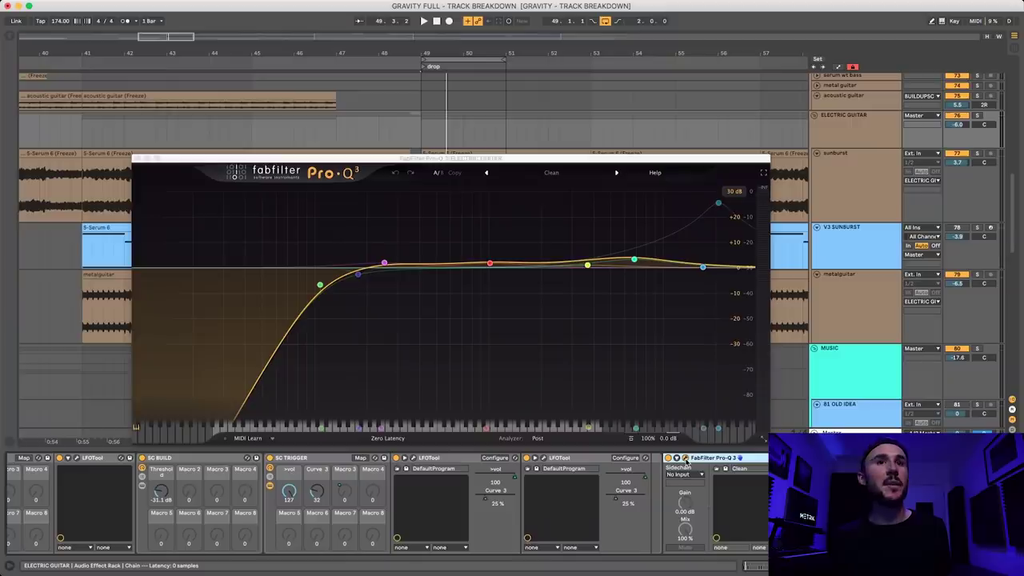
Step: Play the looped drop with the guitar group's Ozone Imager open and set the SC TRIGGER Curve 3 macro to 55
key("space")
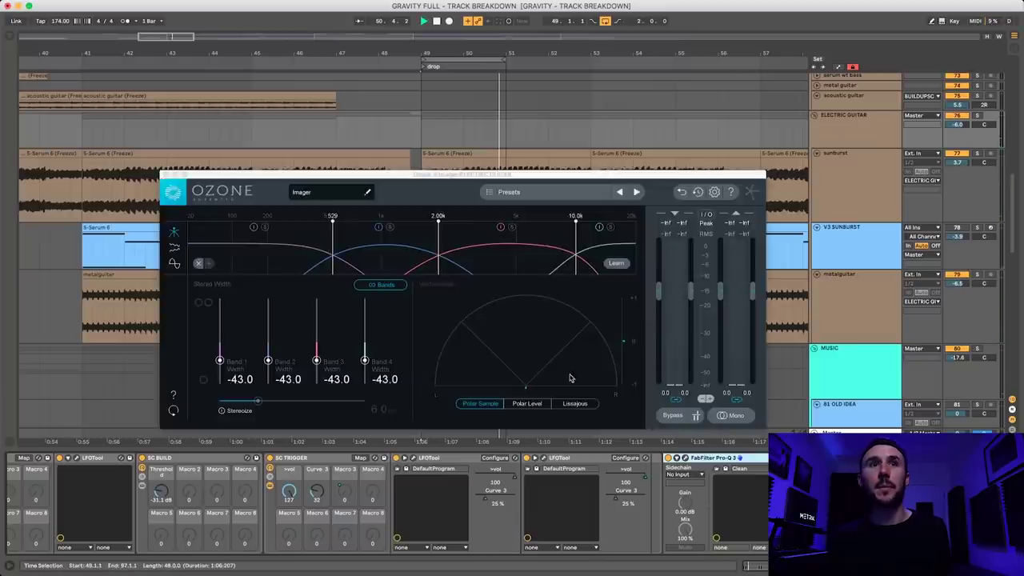
key("space")
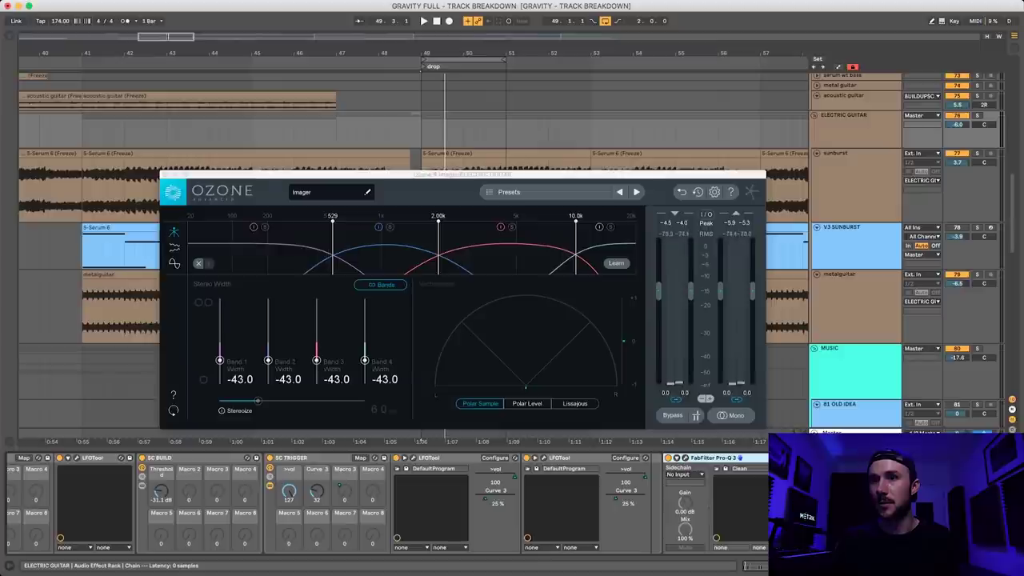
key("space")
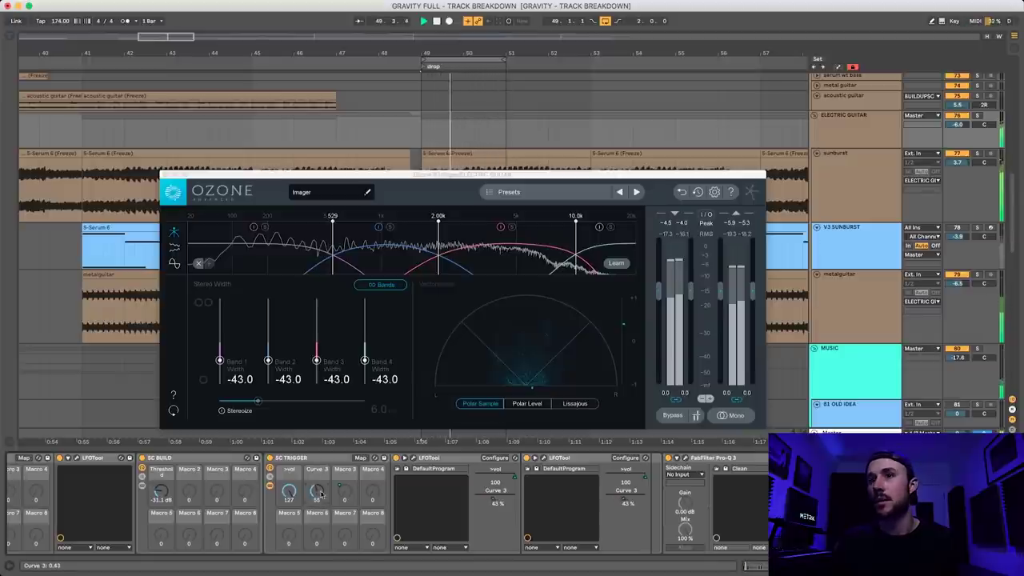
key("space")
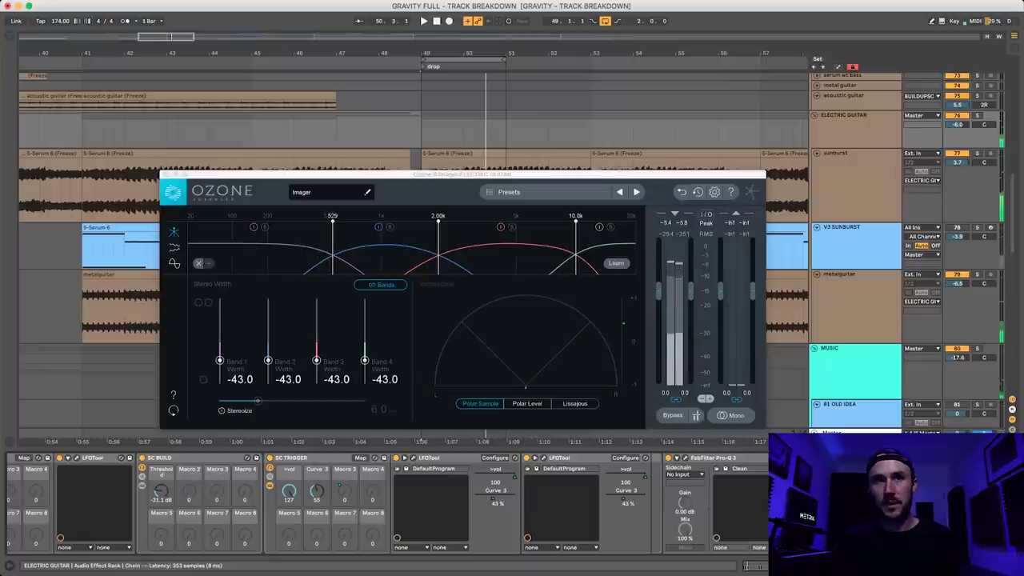
Step: Stop the looped playback and reposition the Ozone Imager window over the arrangement
key("space")
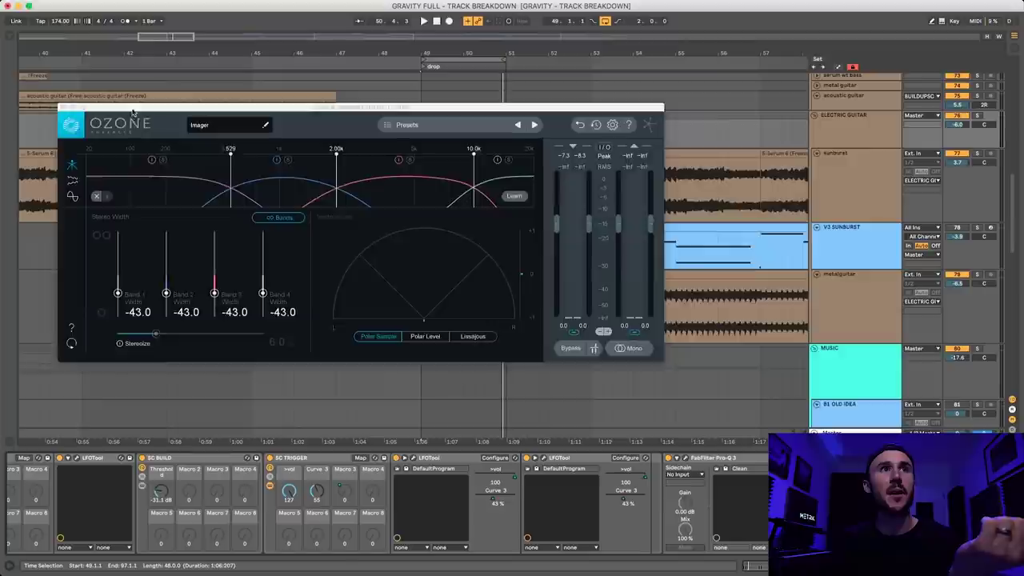
left_click_drag(132, 112, 360, 161)
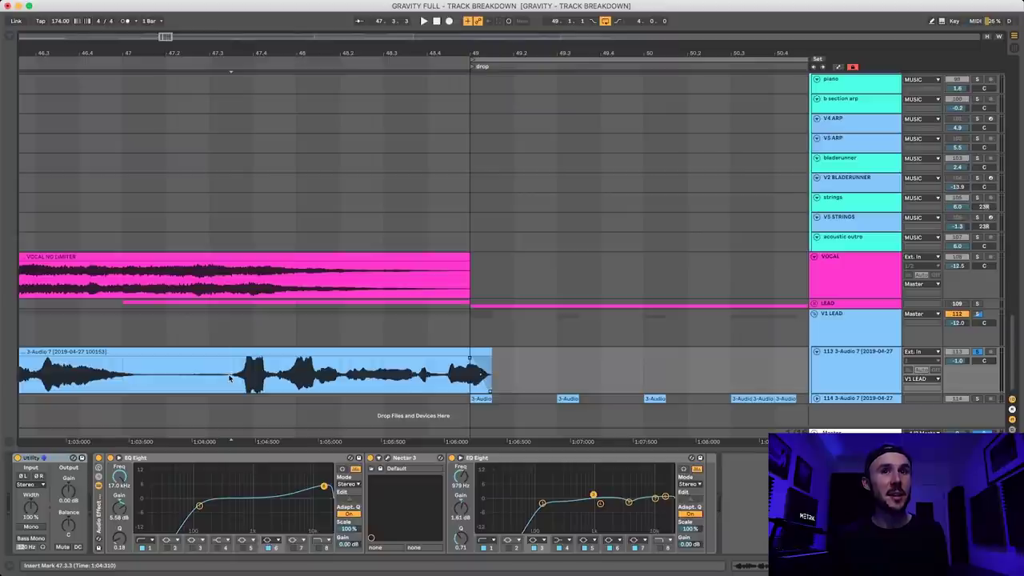
Step: Extend the end of the 3-Audio 7 vocal clip past the start of the drop, cutting its tail and lengthening it again
key("super+z")
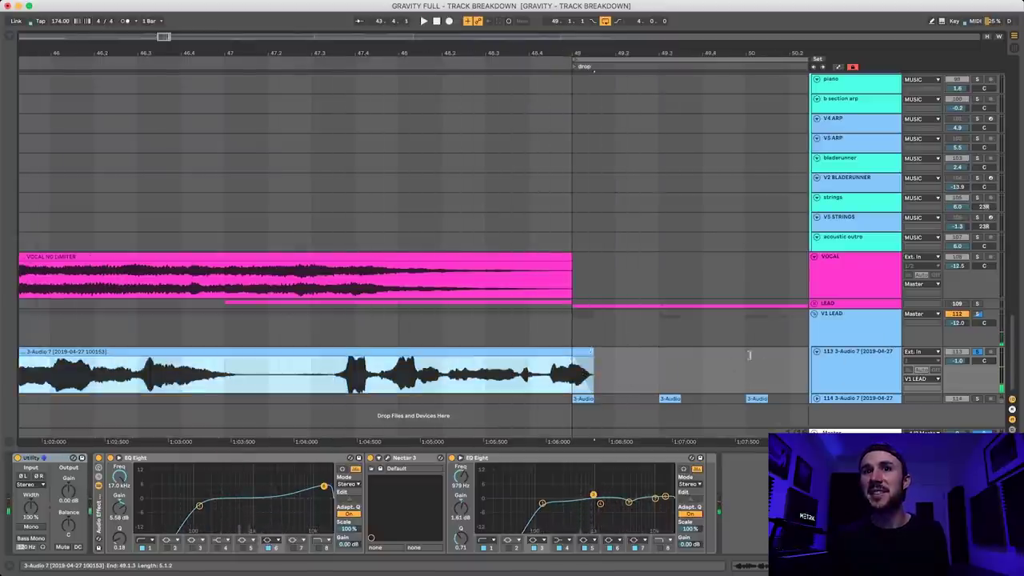
left_click_drag(595, 349, 789, 352)
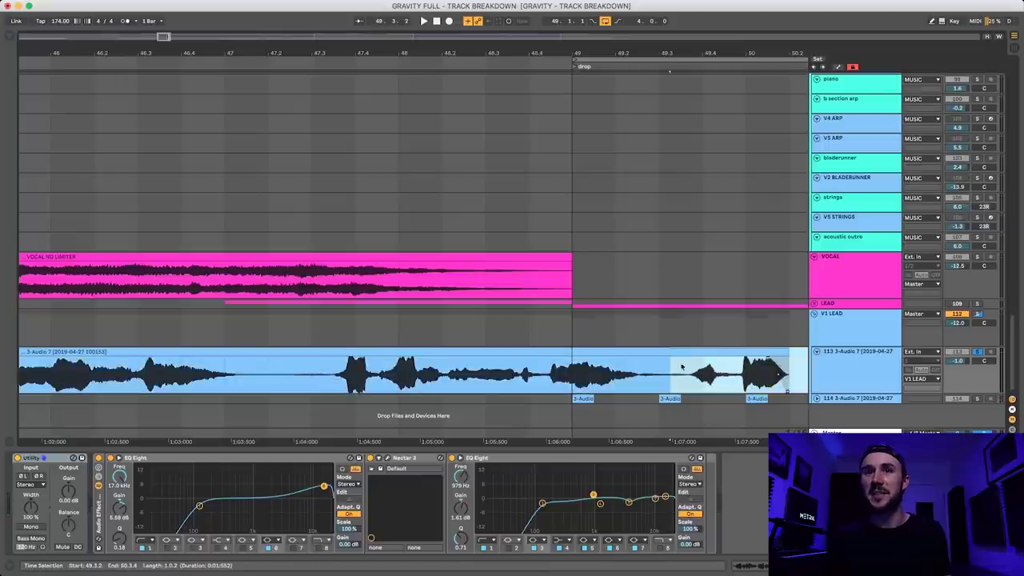
key("Delete")
key("minus")
key("minus")
left_click_drag(704, 352, 804, 352)
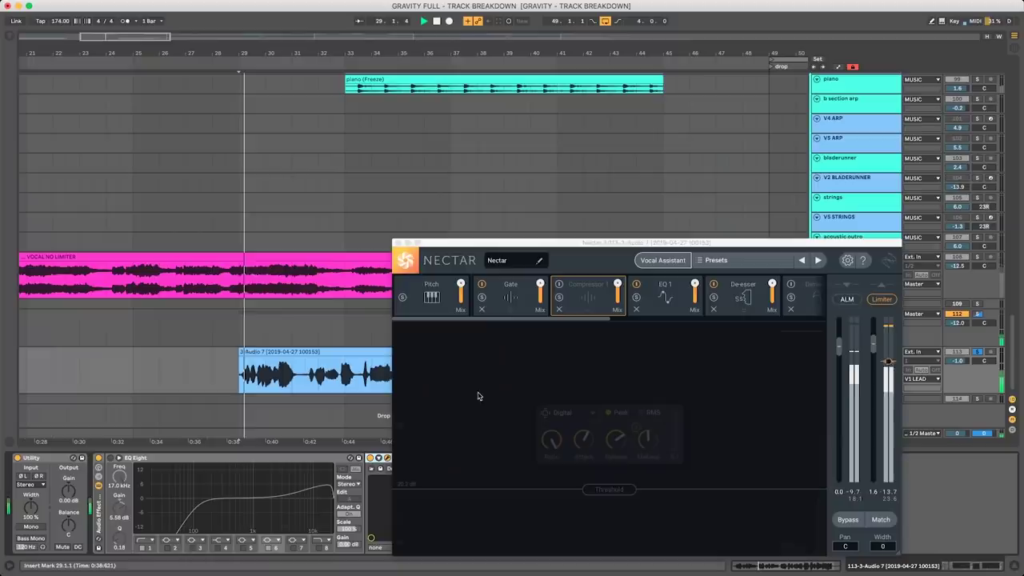
Step: Toggle Nectar's EQ 1 module while the unchopped vocal recording plays, and close the Nectar window
left_click(636, 284)
left_click(603, 244)
left_click_drag(602, 244, 423, 112)
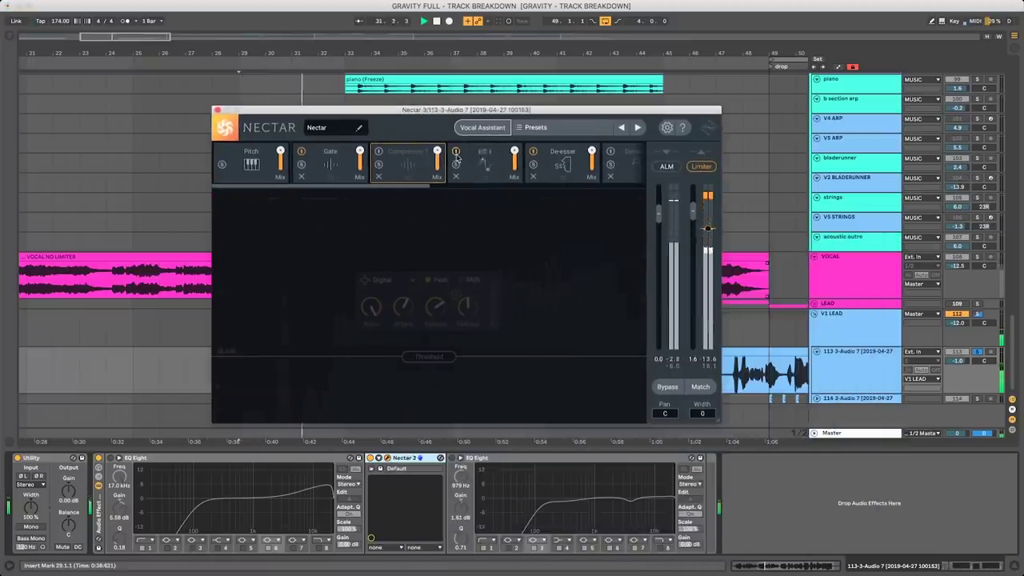
left_click(217, 109)
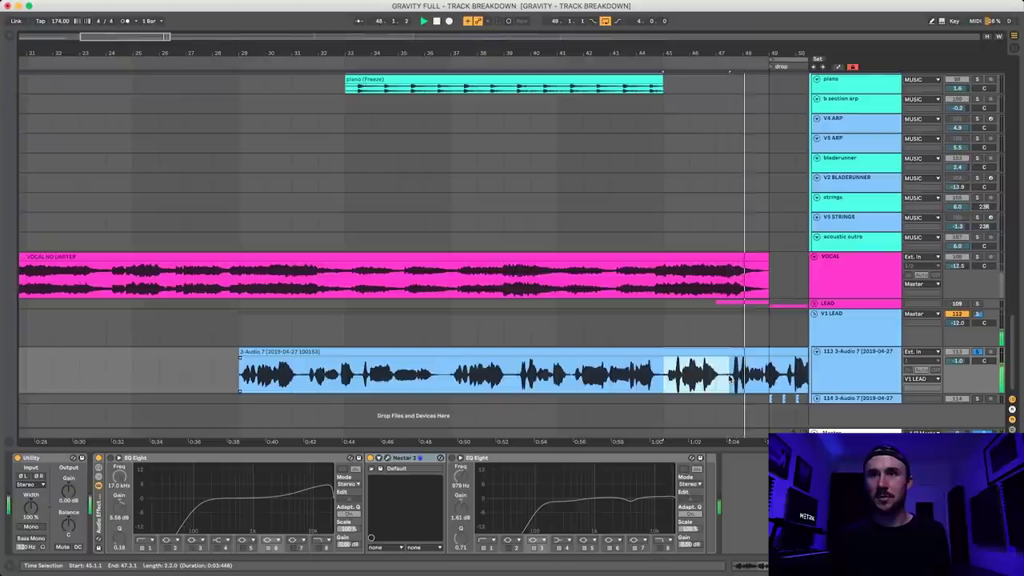
Step: Listen to the vocal clip near the drop and switch the EQ Eights on either side of Nectar back on
left_click(759, 377)
left_click(480, 458)
left_click(112, 462)
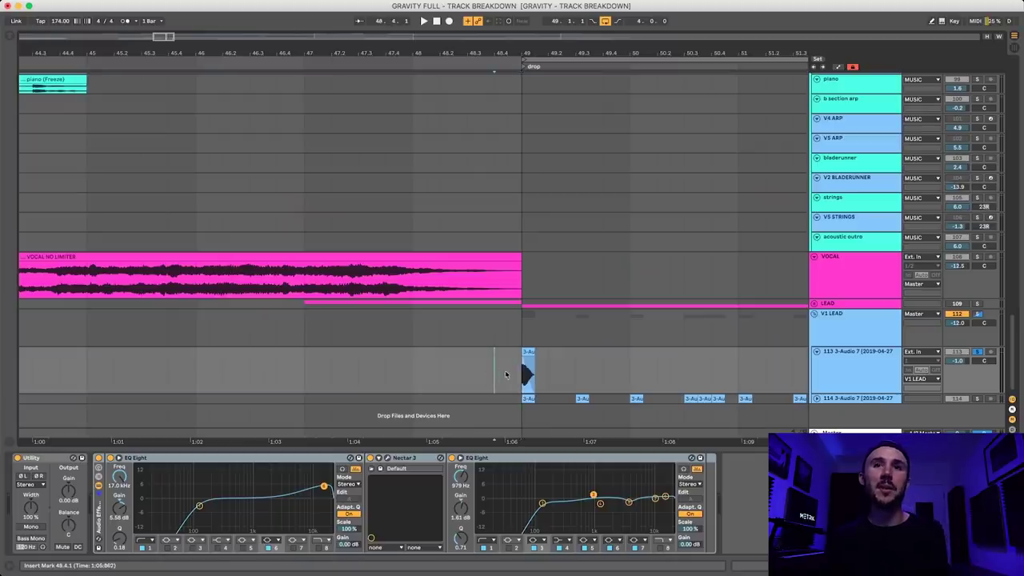
Step: Play the vocal chop at bar 49 in a half-bar loop, and widen the loop to 2.2.2 starting at 48.4.3
left_click_drag(527, 372, 628, 372)
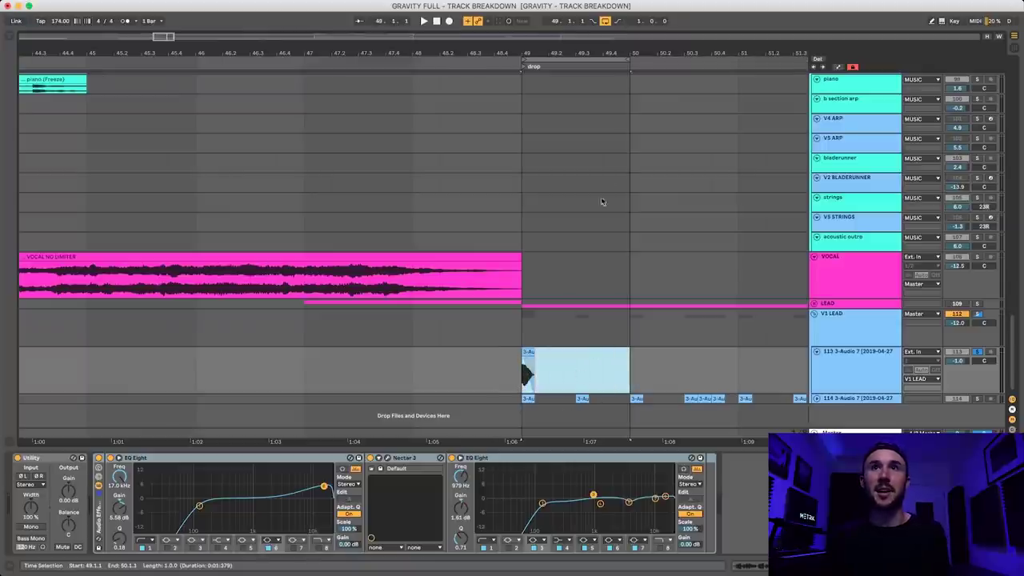
left_click_drag(630, 62, 575, 61)
key("space")
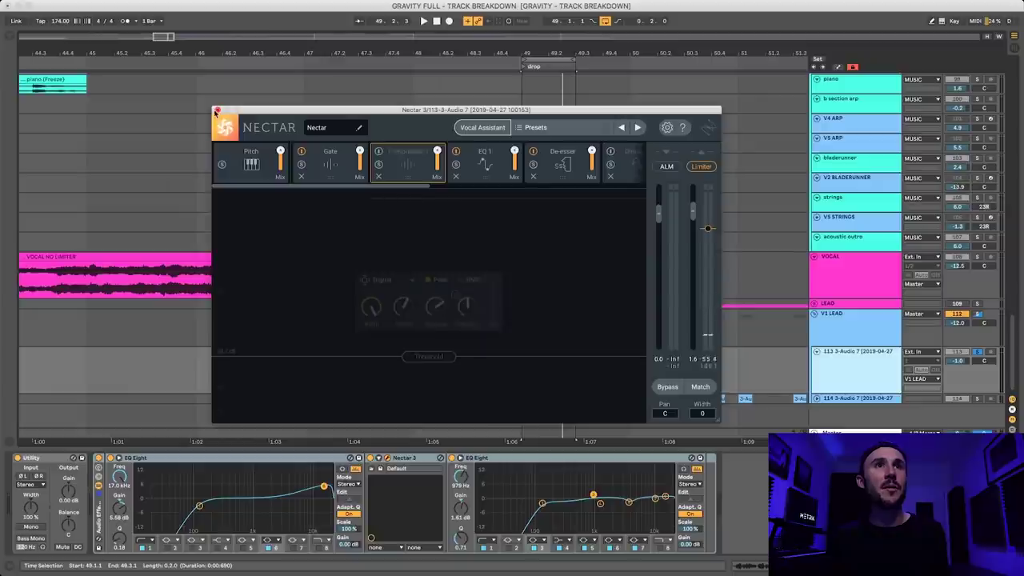
left_click(216, 111)
left_click_drag(515, 403, 718, 396)
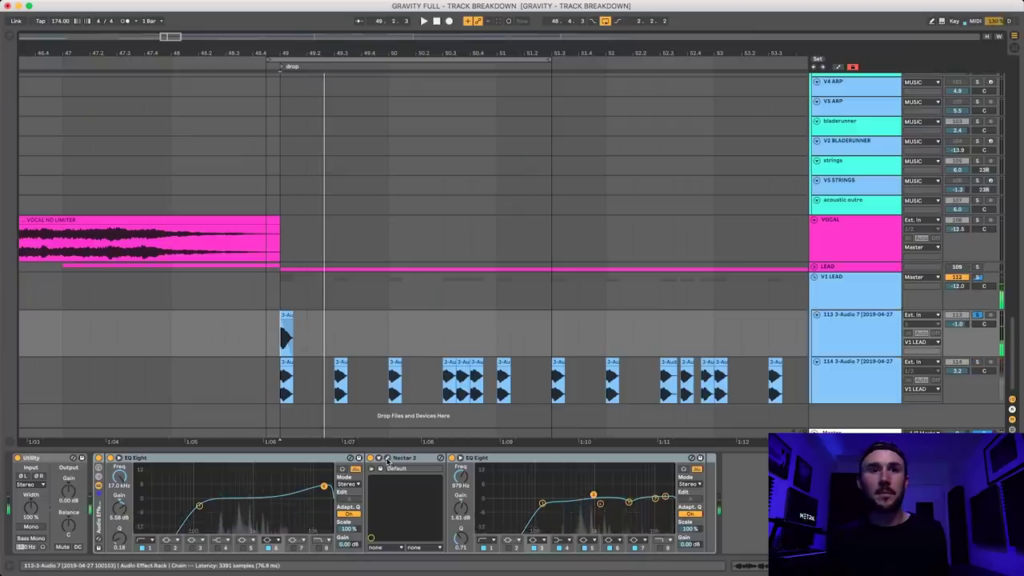
Step: Examine the EQ 1, De-esser and EQ 2 modules in the vocal chop's Nectar 3, and close its window
key("super+alt+p")
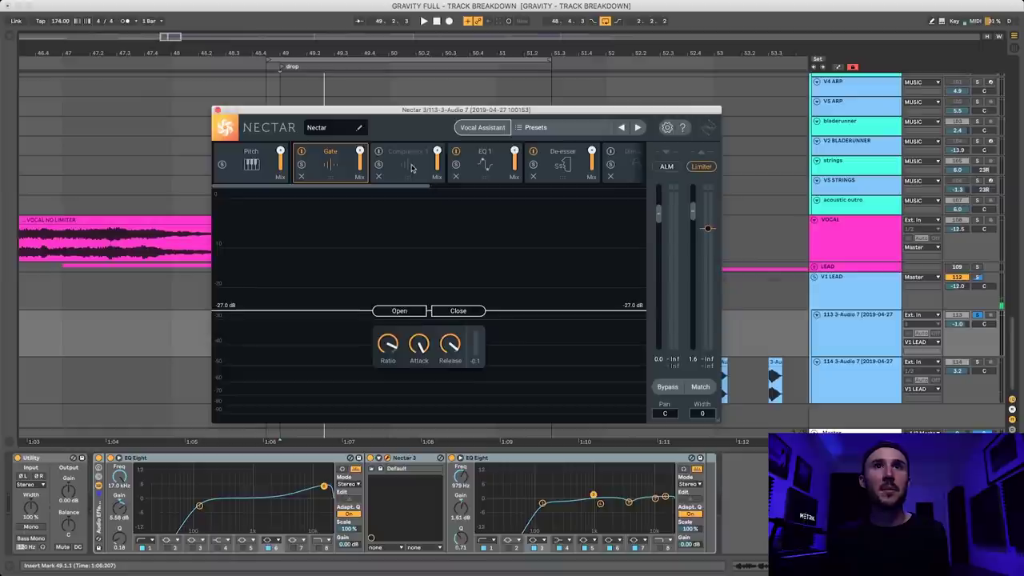
left_click(471, 160)
left_click_drag(412, 188, 484, 196)
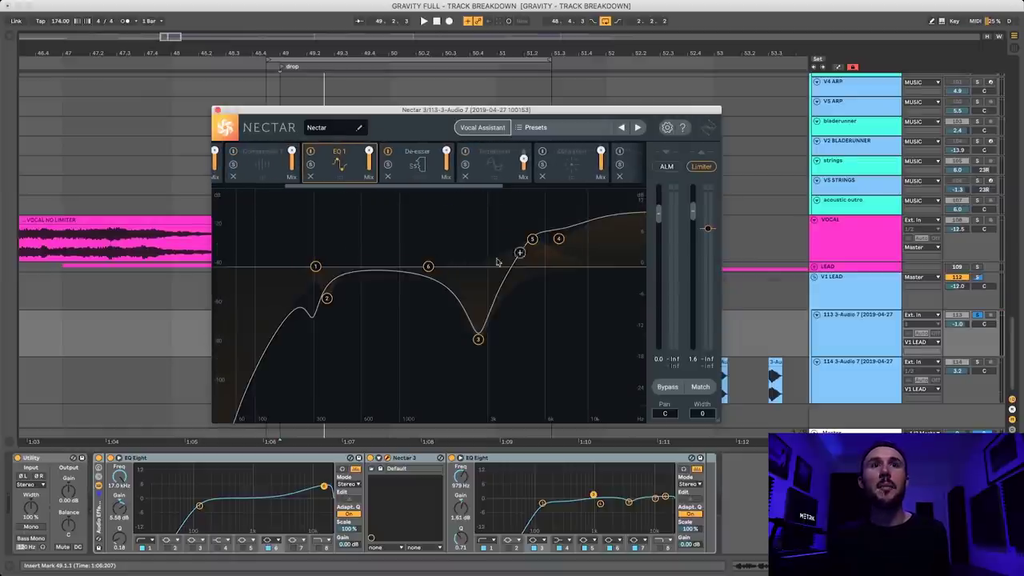
left_click(422, 166)
left_click_drag(473, 193, 662, 190)
left_click(557, 167)
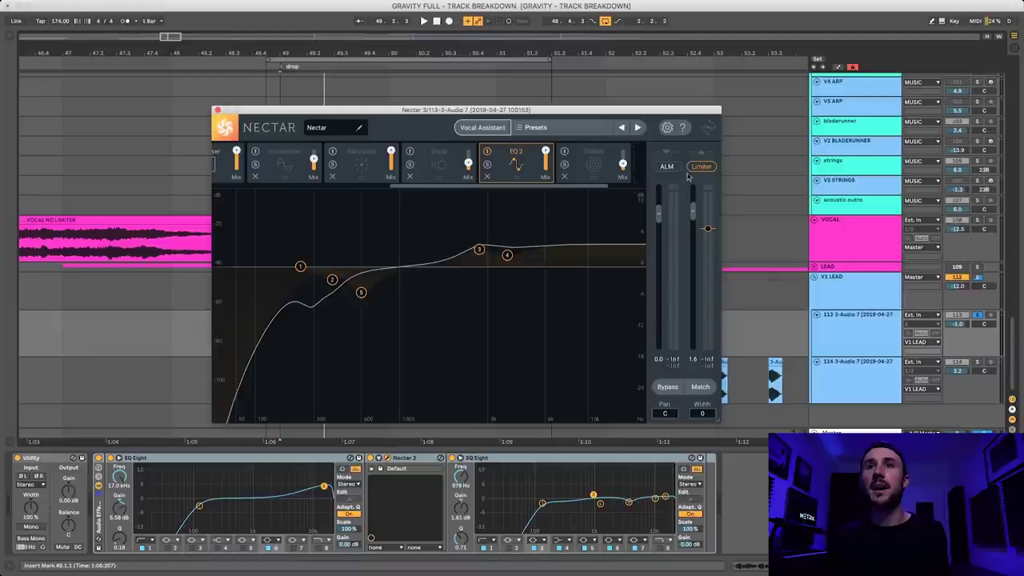
left_click(217, 111)
Step: Show the V1 LEAD group's effects chain with the OTT Mapped rack unfolded and ValhallaVintageVerb open
left_click(859, 296)
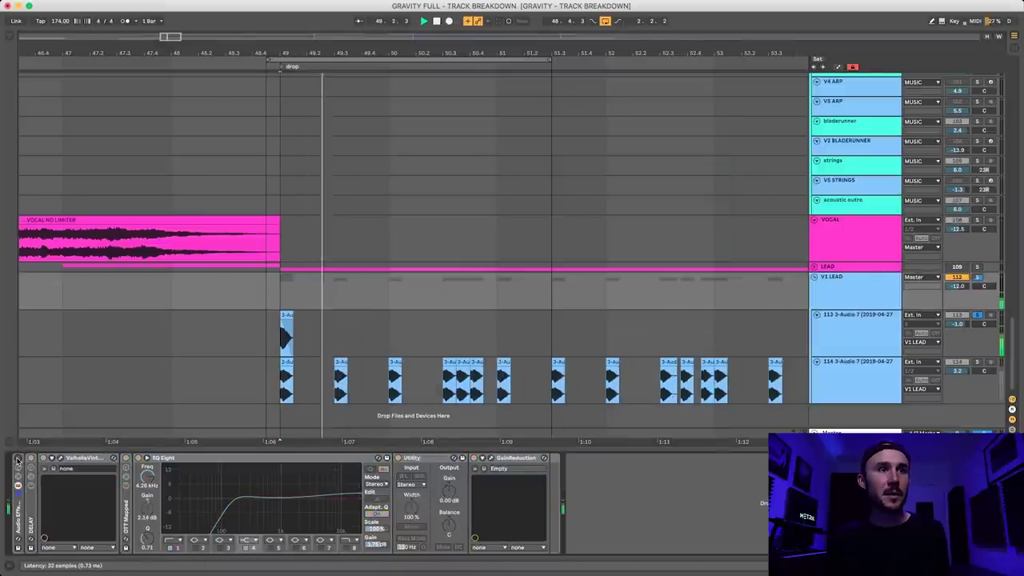
left_click(80, 469)
double_click(125, 496)
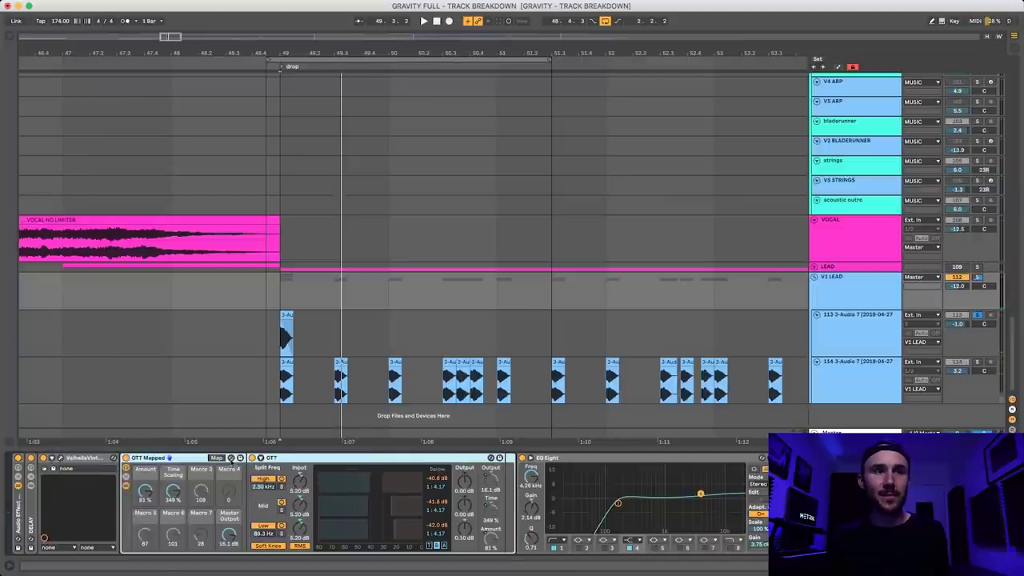
left_click(60, 458)
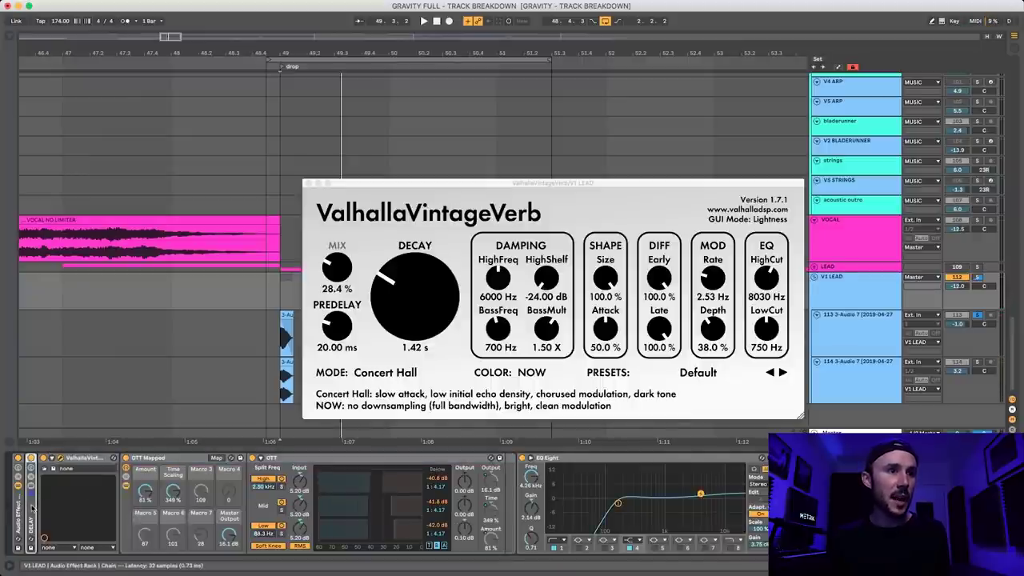
Step: Unfold the DELAY rack on the V1 LEAD group and play the vocal chops through its EchoBoyJr and Compressor
left_click(33, 507)
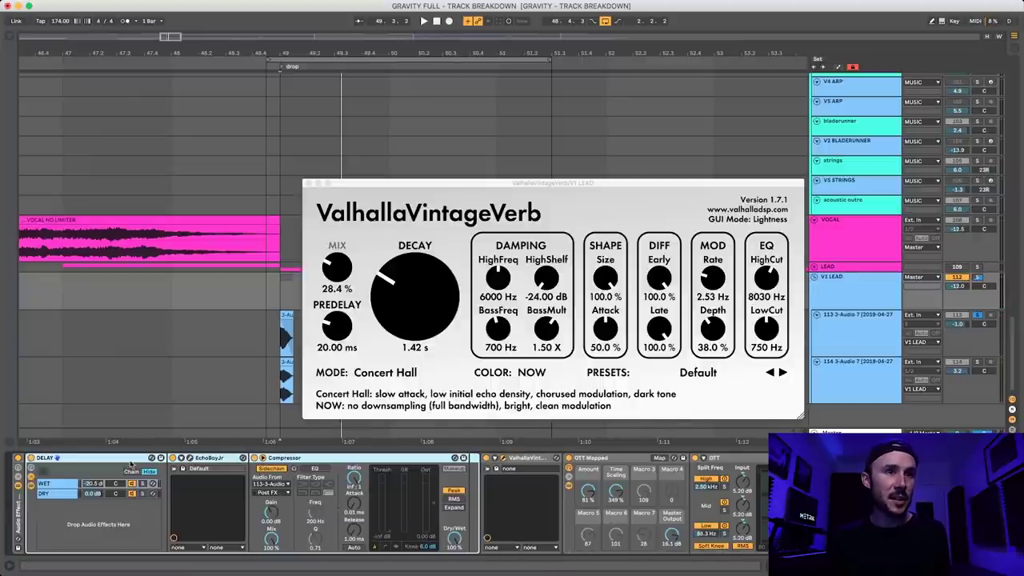
left_click(192, 459)
left_click(104, 158)
key("space")
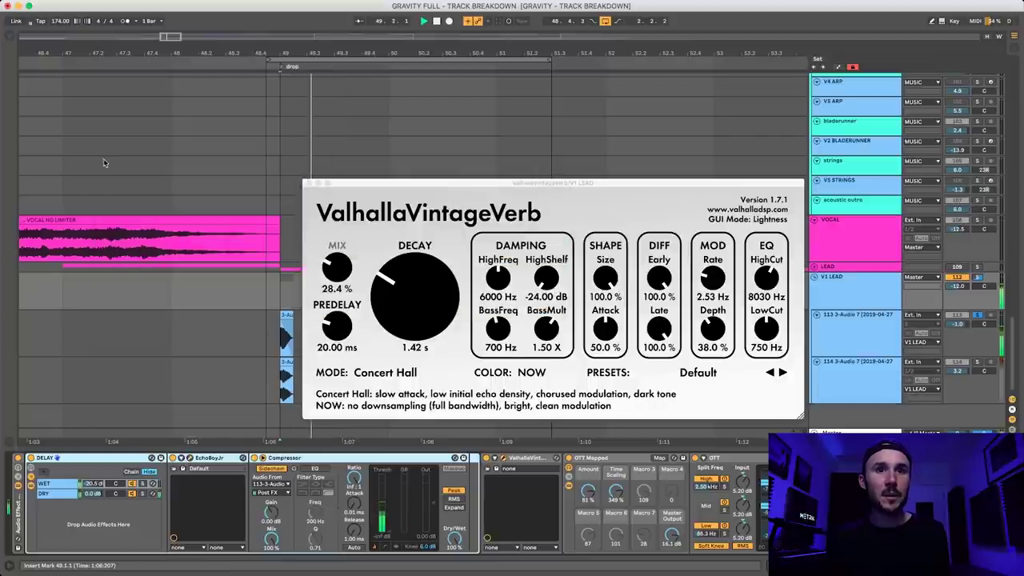
left_click(161, 492)
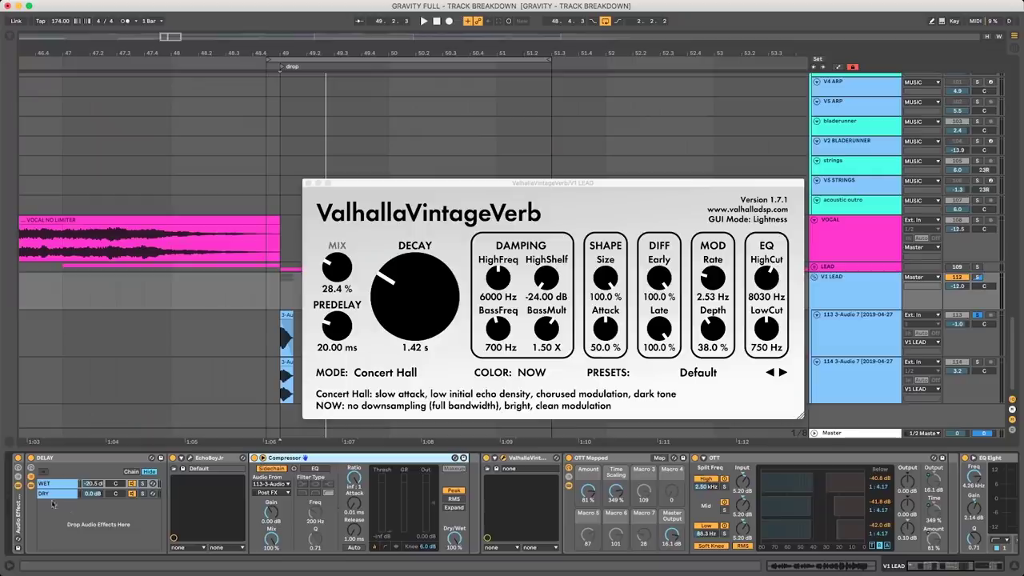
Step: Compare the DELAY rack's DRY and WET chains, checking the EchoBoyJr and sidechained Compressor on the WET chain
left_click(52, 495)
left_click(51, 495)
left_click(58, 485)
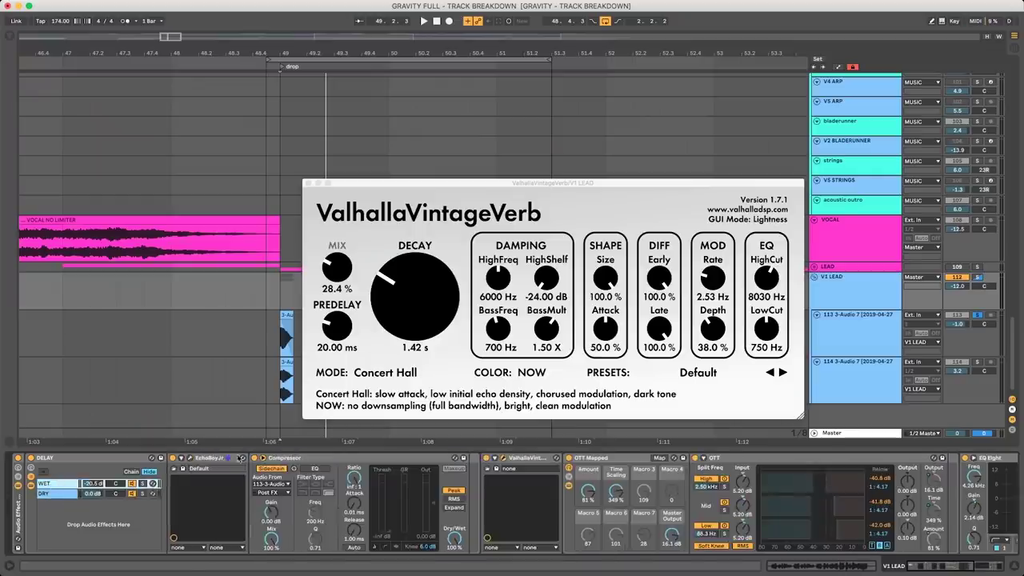
left_click(289, 459)
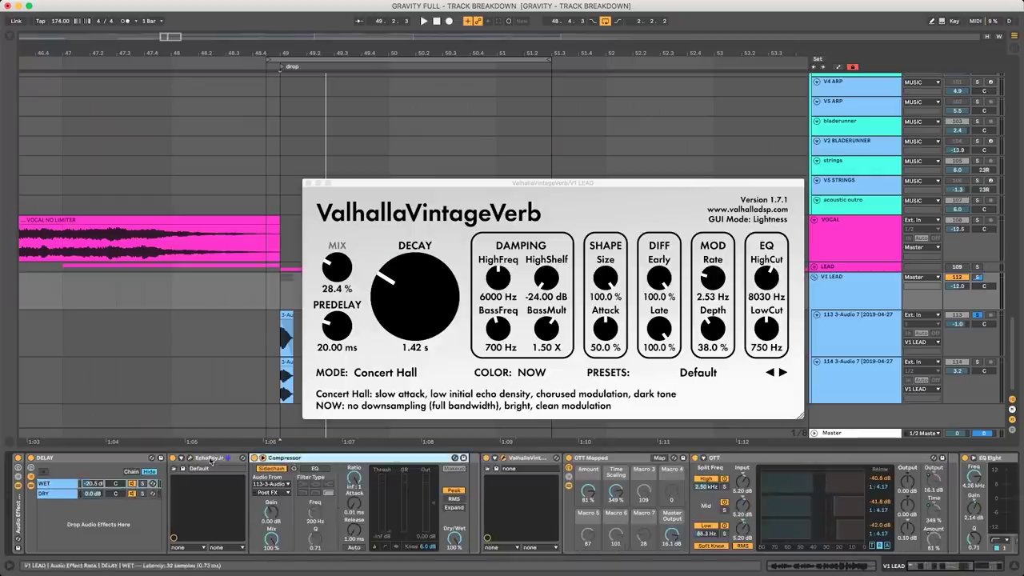
left_click(58, 496)
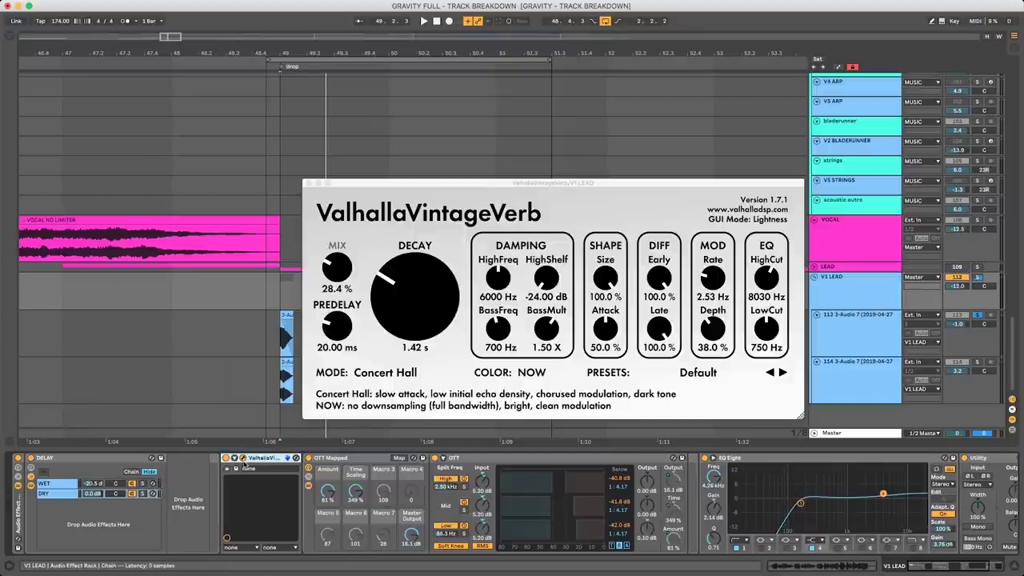
Step: Hide the OTT Mapped rack's chain list and play the vocal chops with the group's EQ Eight off and on
left_click_drag(392, 181, 293, 96)
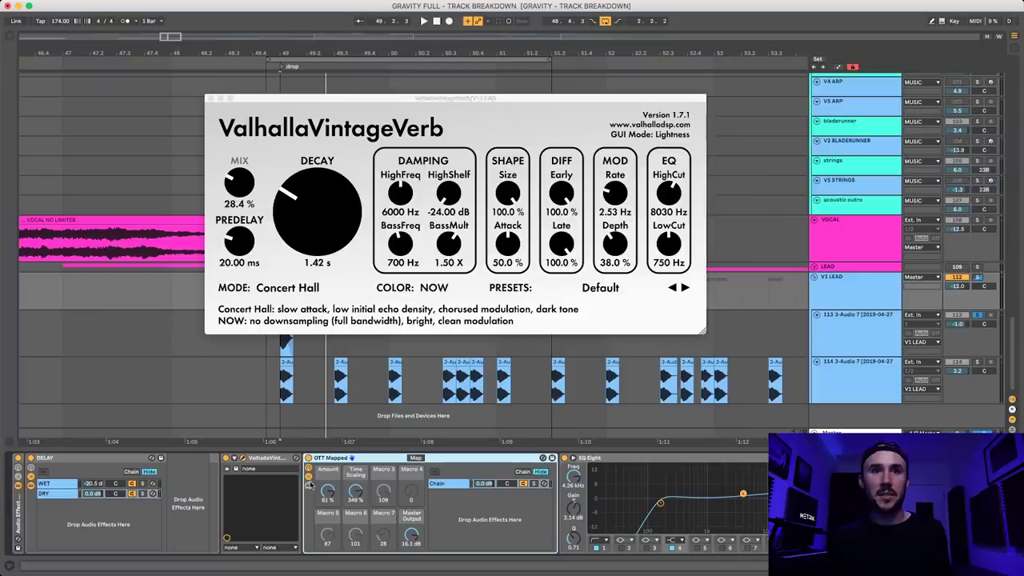
left_click(310, 486)
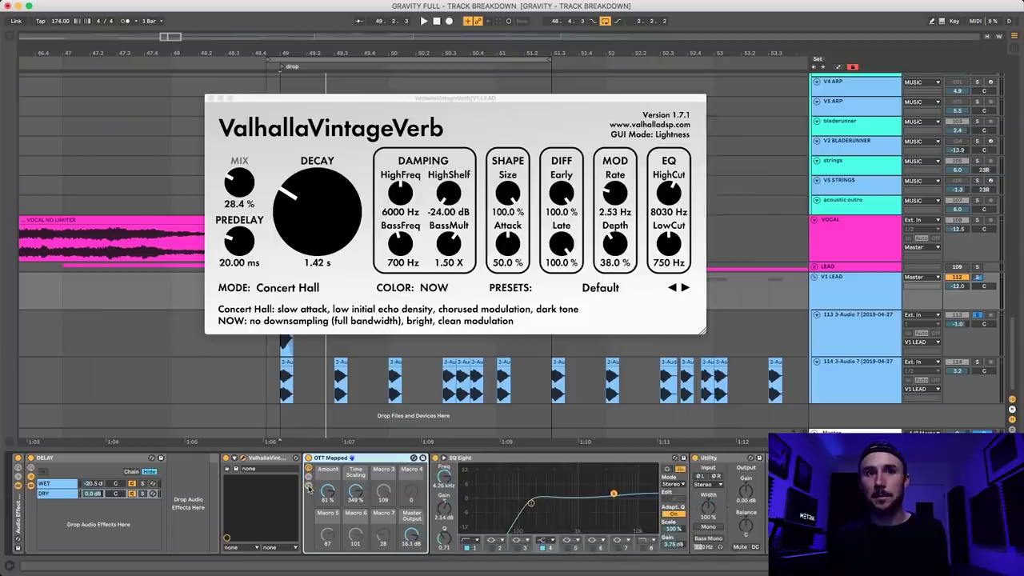
key("space")
key("space")
key("space")
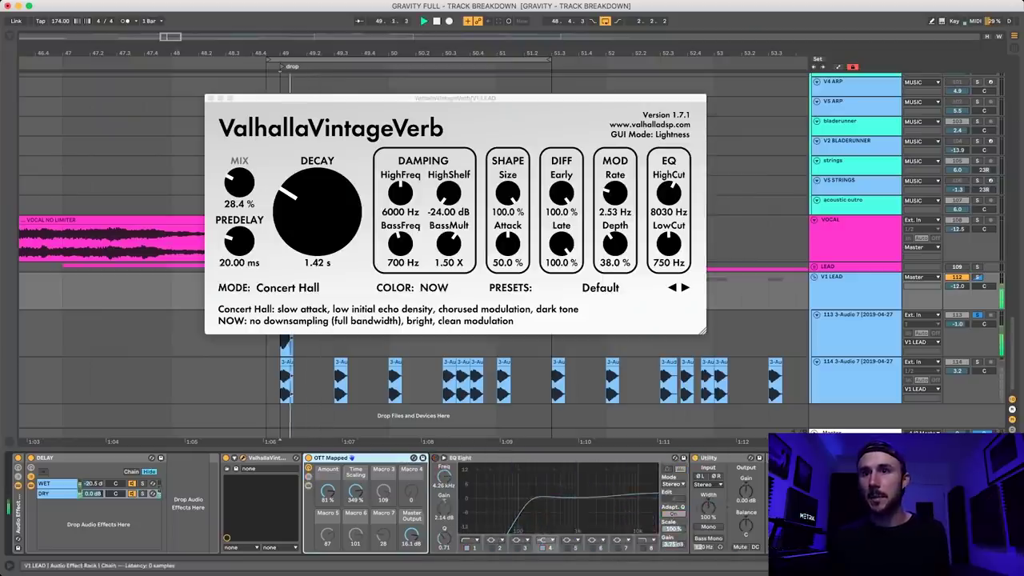
left_click(437, 459)
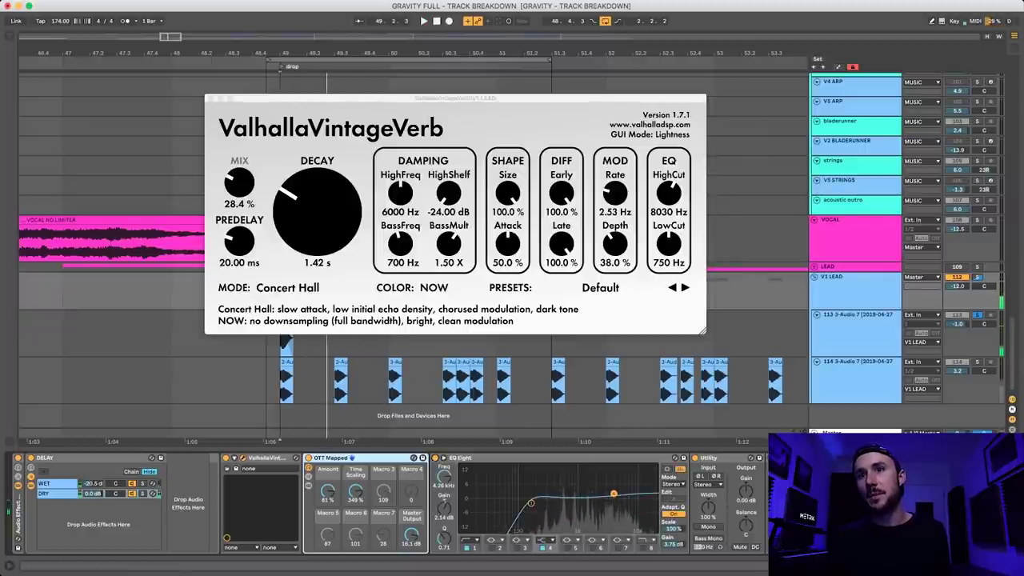
Step: Examine the V1 LEAD group's GainReduction plugin while the chops play, with ValhallaVintageVerb closed
left_click_drag(299, 110, 444, 152)
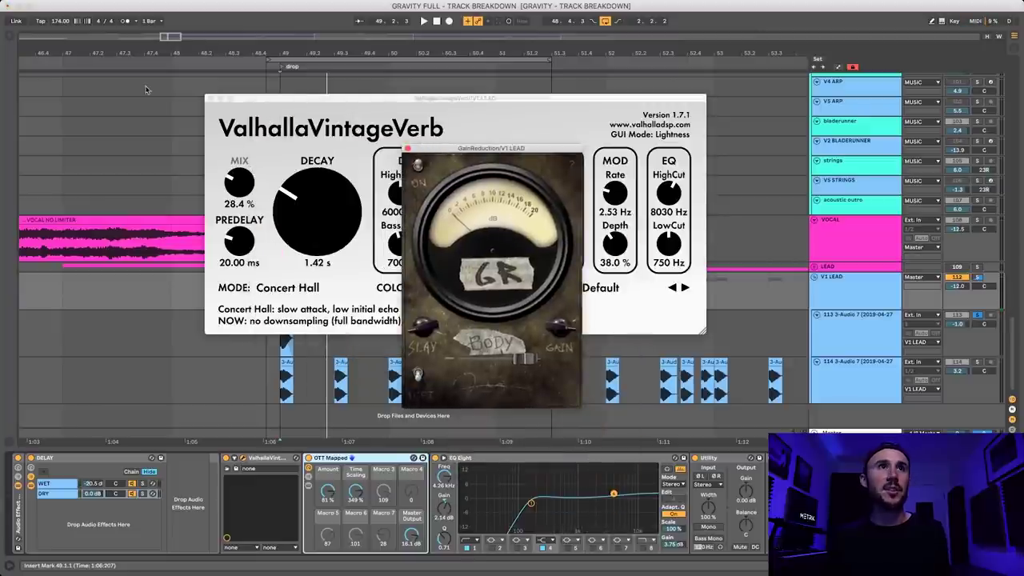
left_click(210, 99)
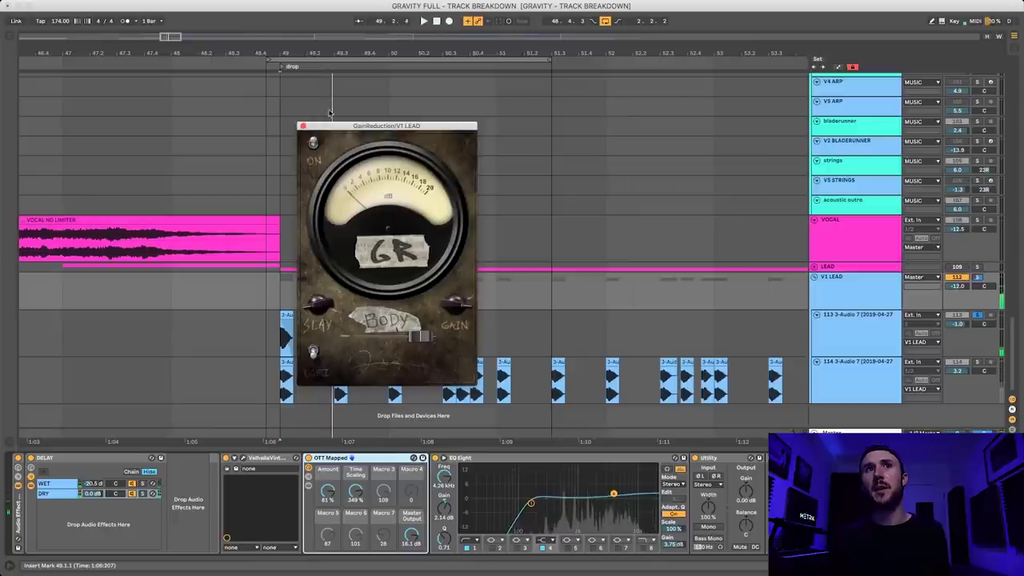
left_click_drag(331, 126, 612, 219)
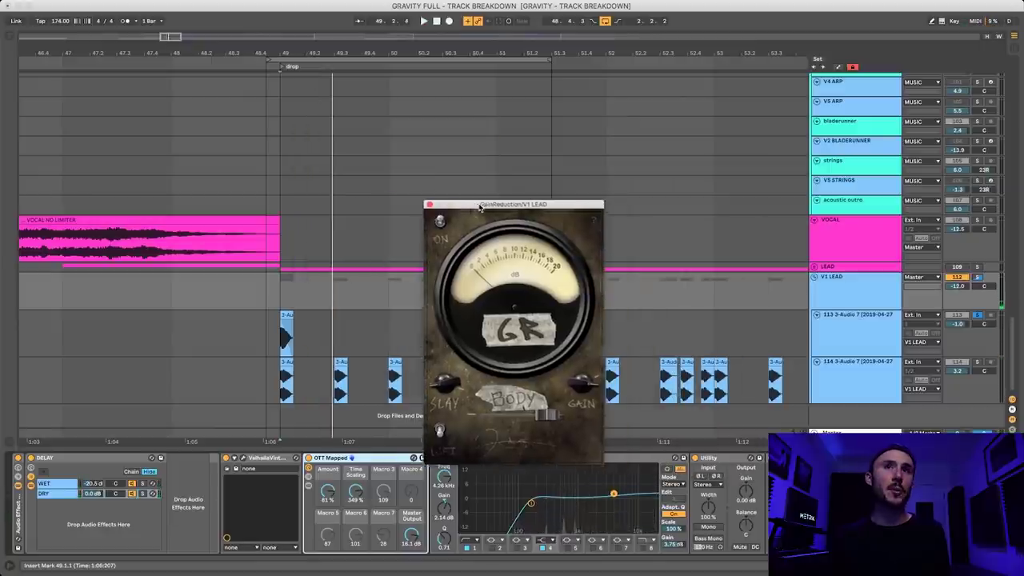
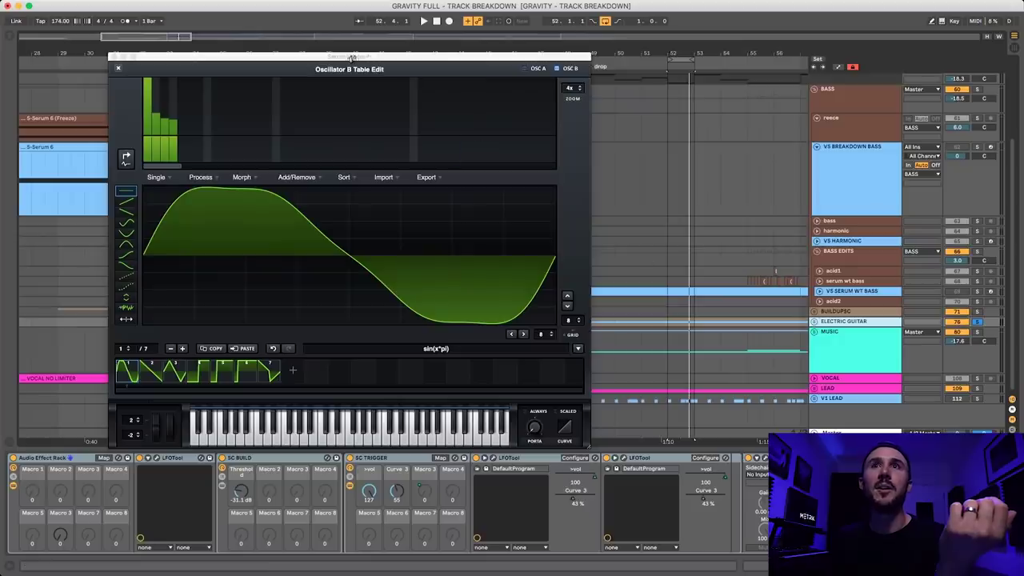
Step: Examine the first harmonic bins of dropsub's Oscillator B wavetable in Serum, and close the table editor
left_click_drag(352, 58, 480, 151)
scroll(764, 240, "up", 3)
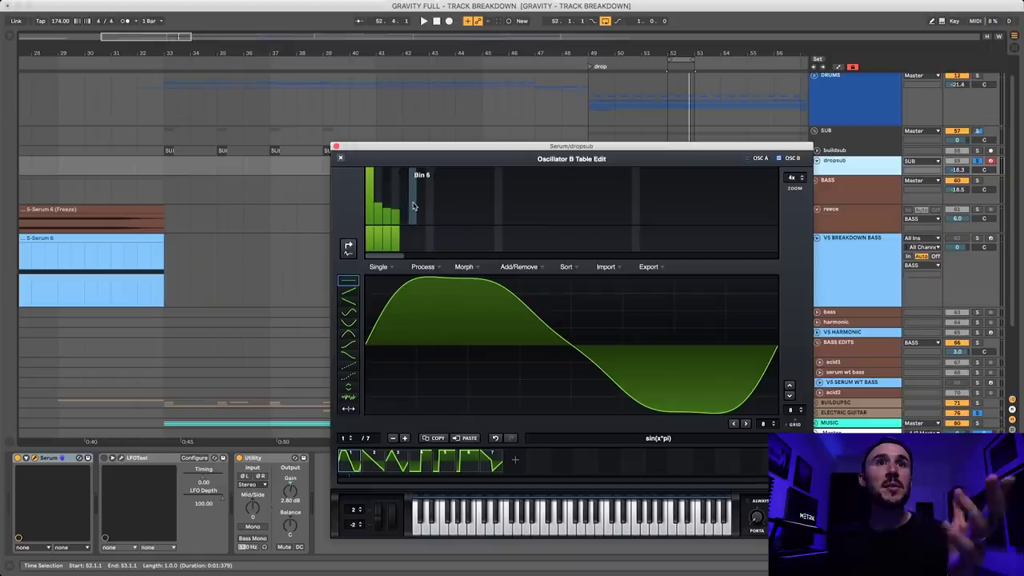
mouse_move(387, 213)
left_mouse_down()
mouse_move(392, 192)
mouse_move(379, 202)
mouse_move(393, 228)
mouse_move(377, 197)
mouse_move(396, 220)
left_mouse_up()
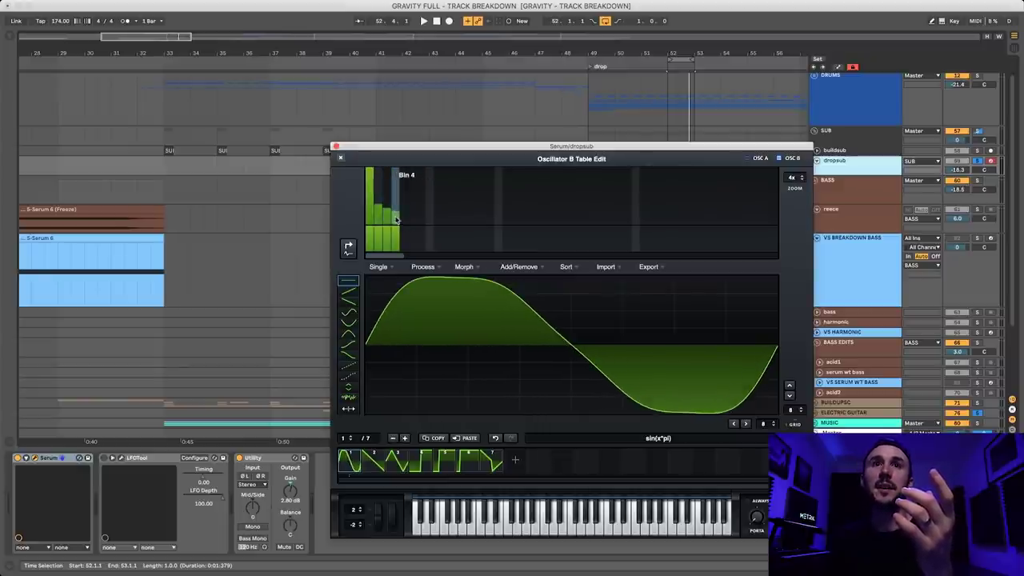
left_click(342, 160)
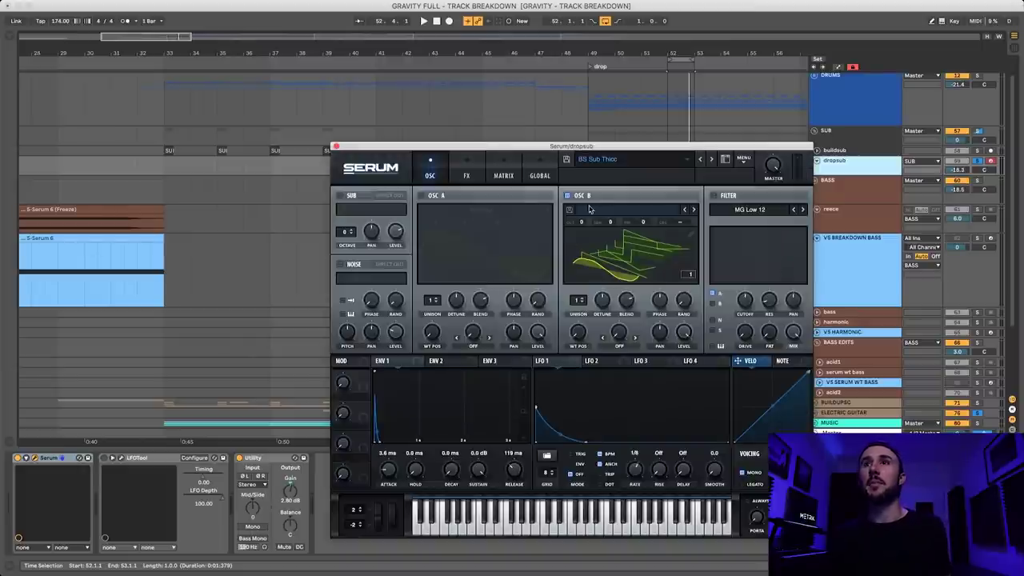
Step: Switch dropsub's Serum from OSC B to OSC A with the thicc sub wavetable and play the looped bar
left_click(568, 196)
left_click(435, 196)
key("space")
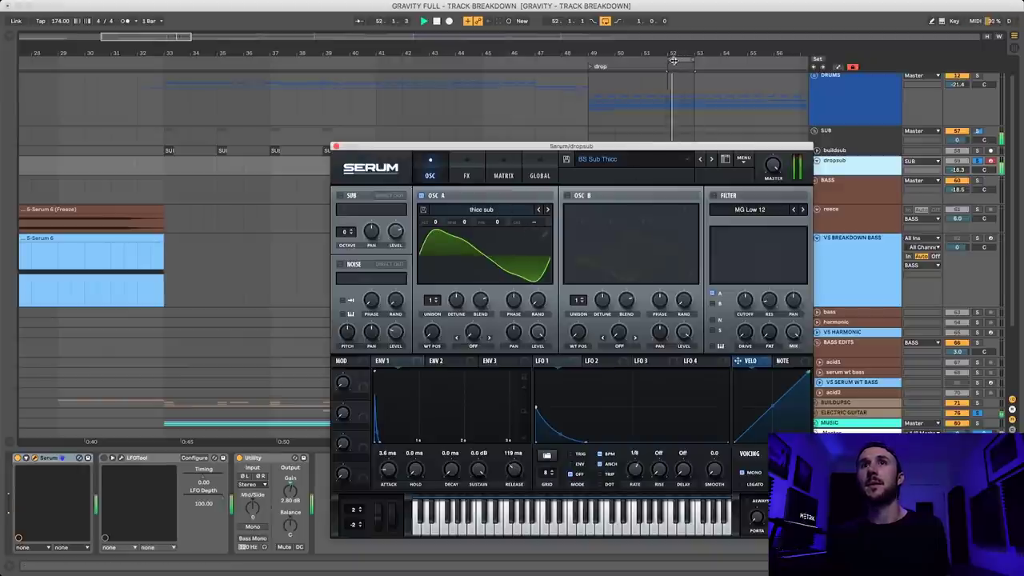
Step: Loop the first four bars of the drop, bars 49 to 53, and play dropsub with its Serum patch on view
key("space")
left_click_drag(669, 60, 599, 66)
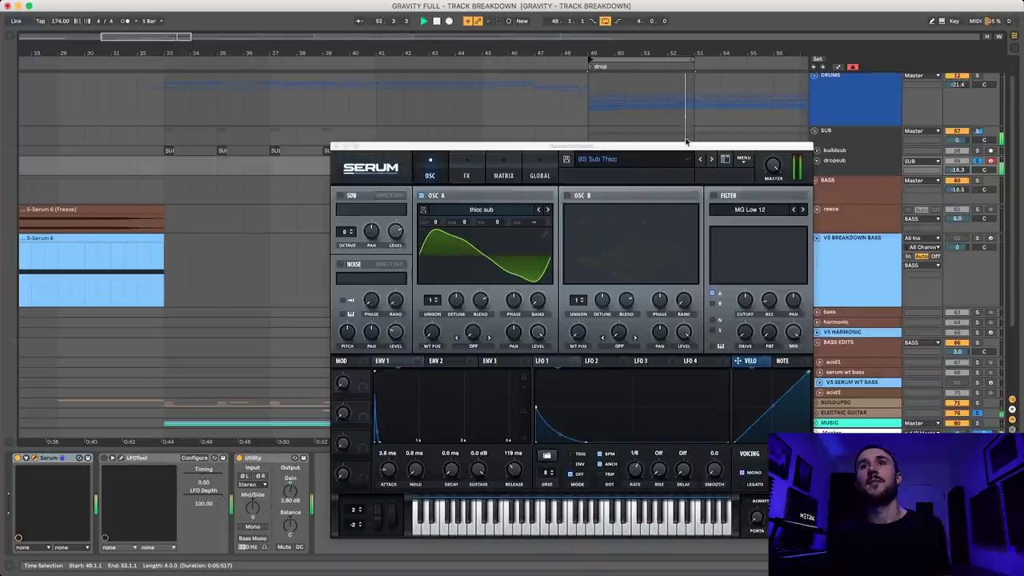
key("space")
left_click_drag(686, 144, 641, 126)
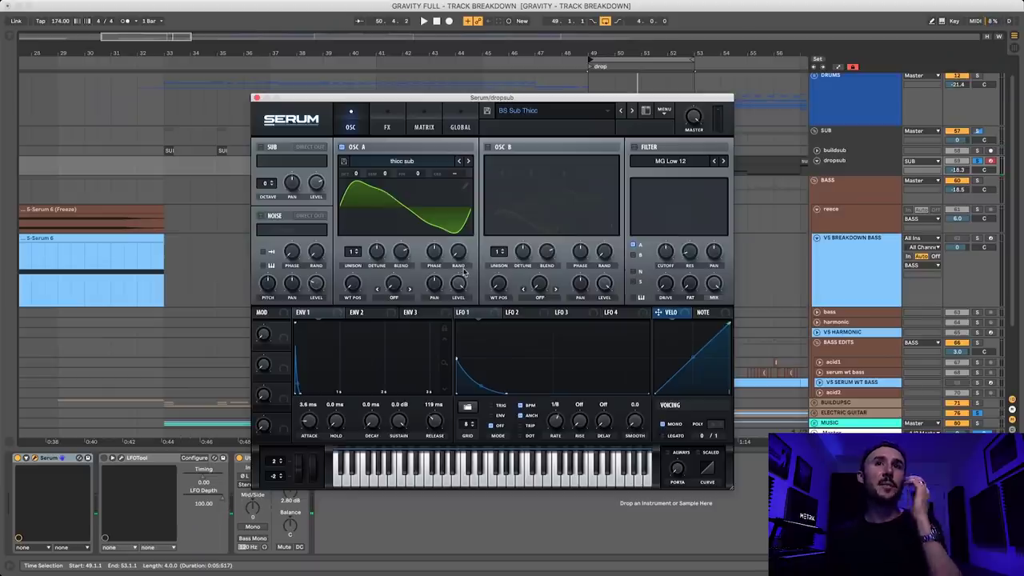
mouse_move(460, 275)
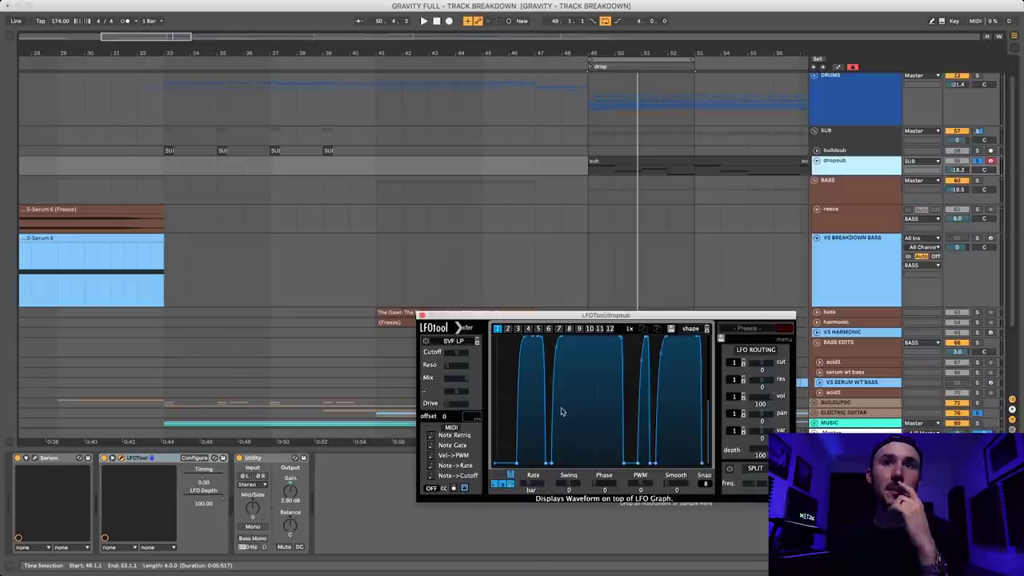
Step: Examine the volume ducking curve in dropsub's LFOTool while the looped drop plays
left_click_drag(540, 321, 396, 276)
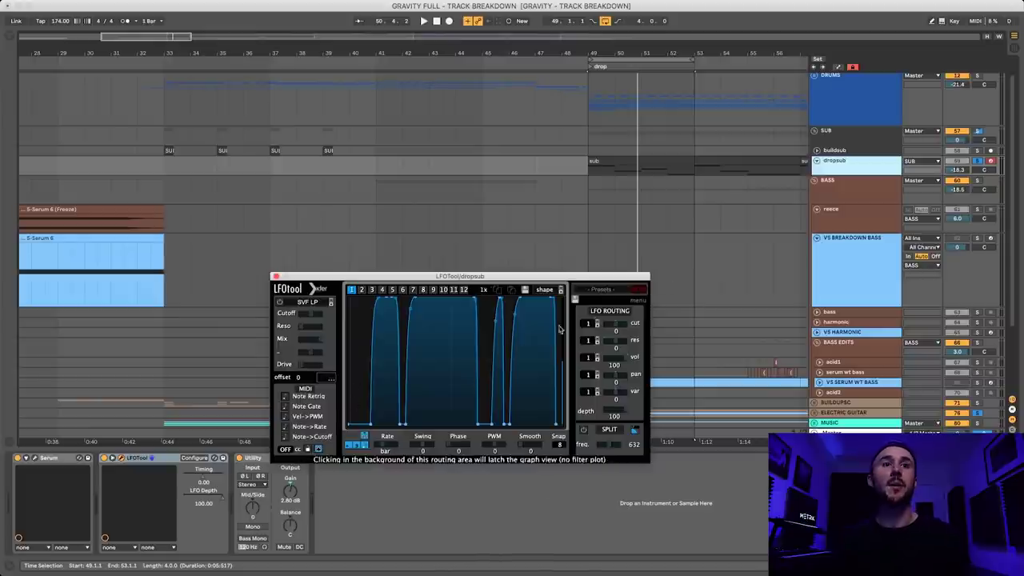
key("space")
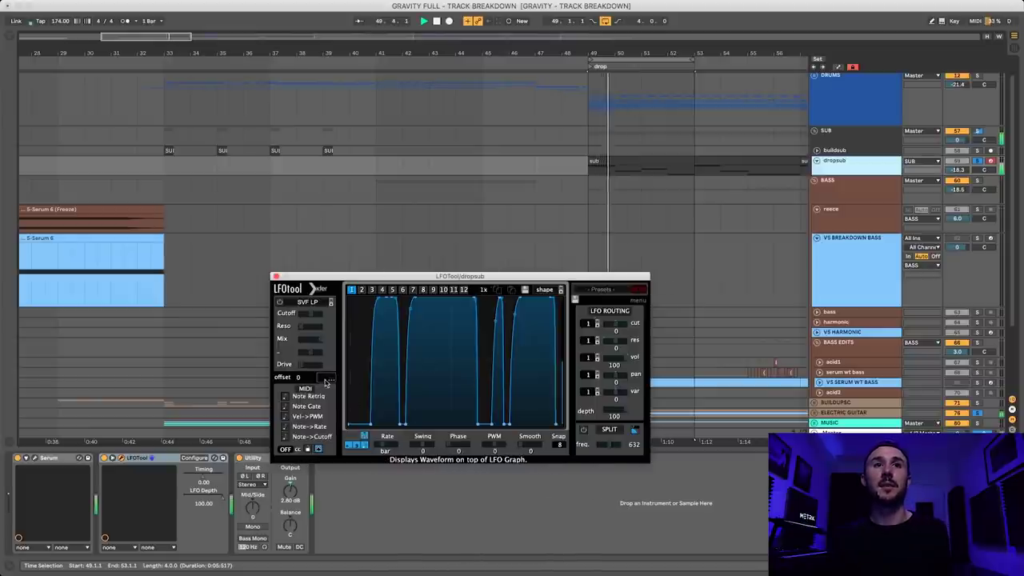
left_click(325, 378)
left_click(325, 378)
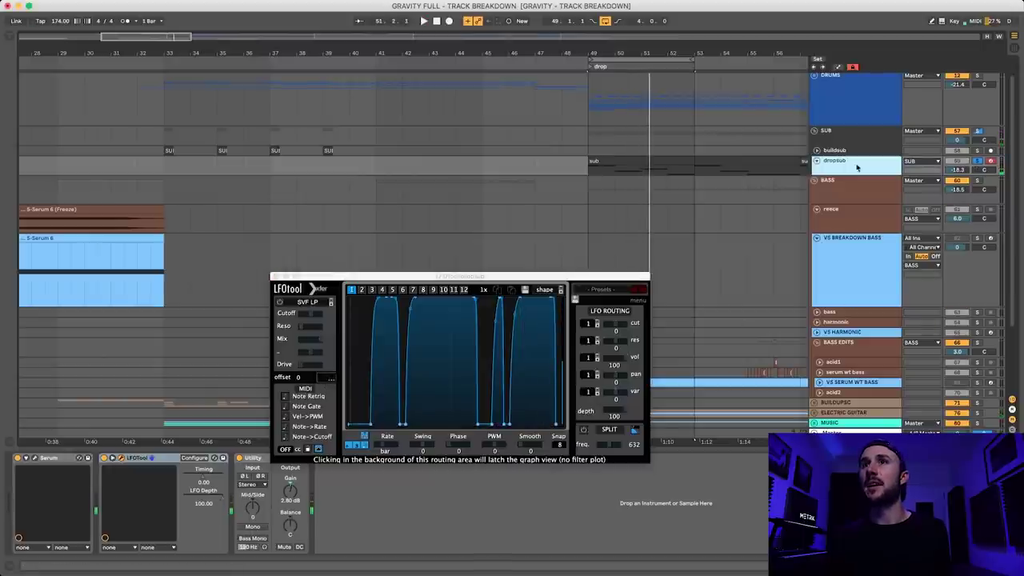
Step: Unfold the DRUMS group and load an EQ Eight onto the KICK&SNARE track
left_click(857, 100)
left_click(815, 74)
left_click(851, 273)
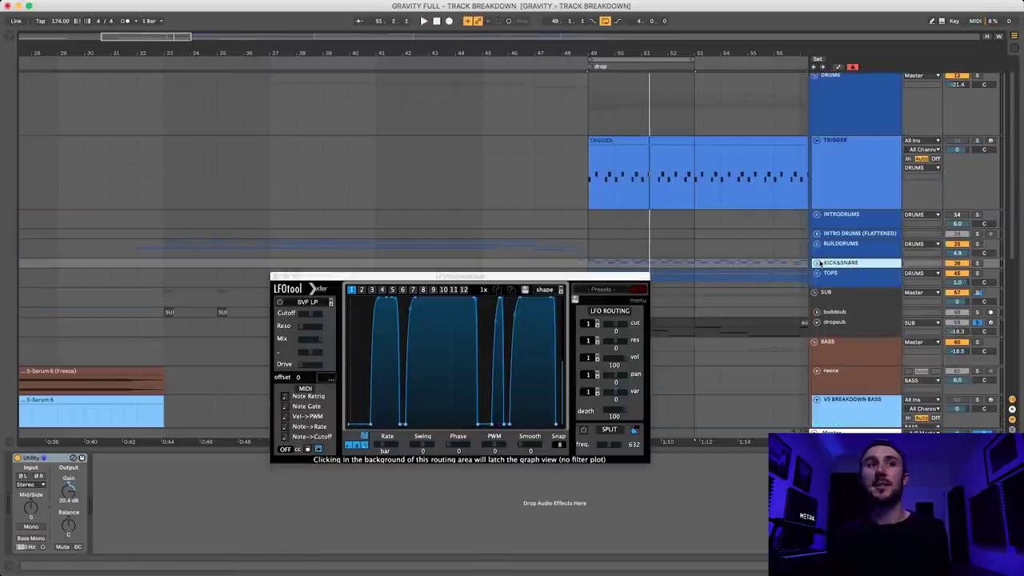
key("super+f")
type("eq eight")
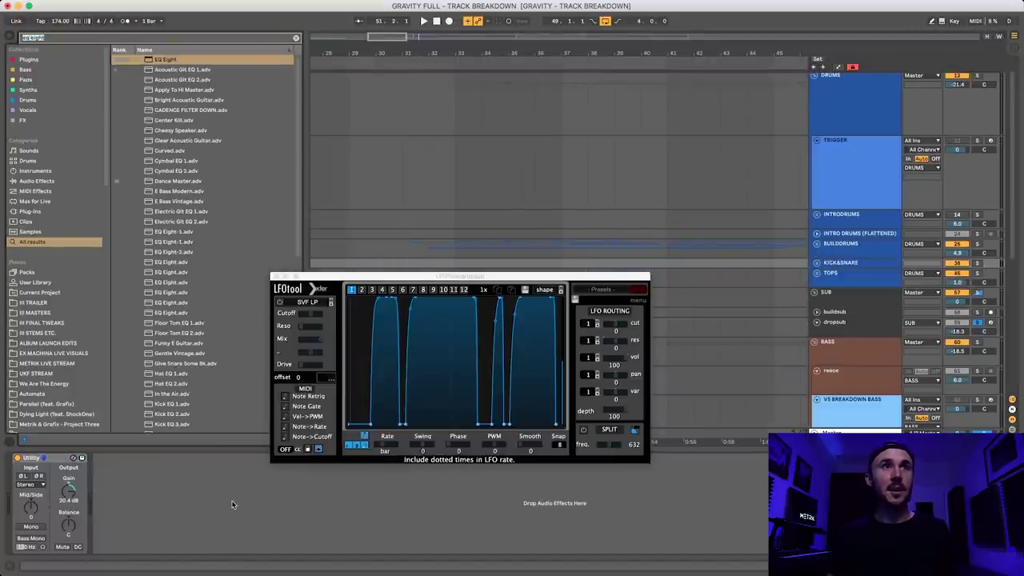
key("Down")
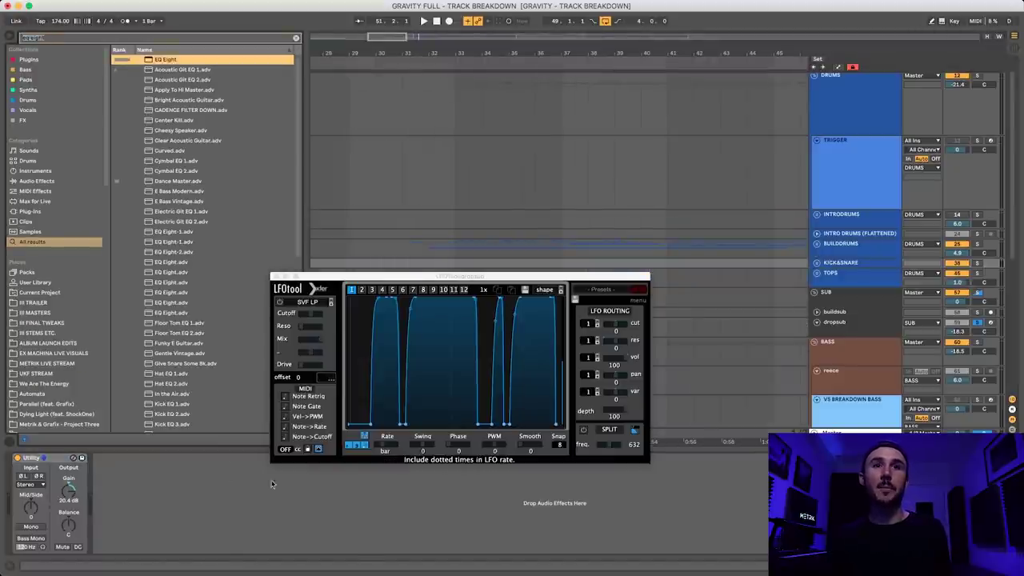
key("Return")
Step: Low-pass KICK&SNARE at 228 Hz with EQ Eight's band 8 while it plays soloed alongside the sub
left_click(308, 547)
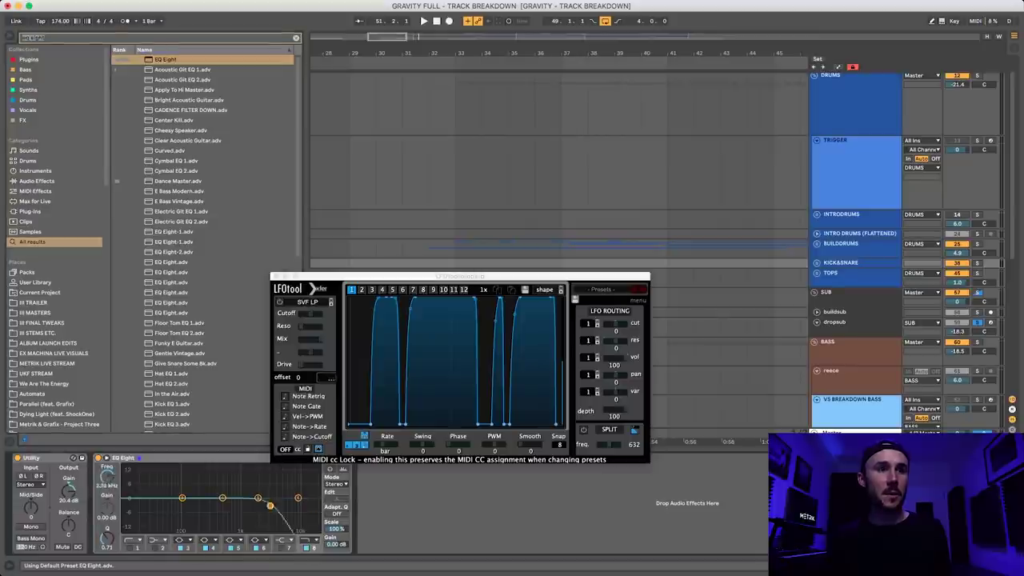
key("space")
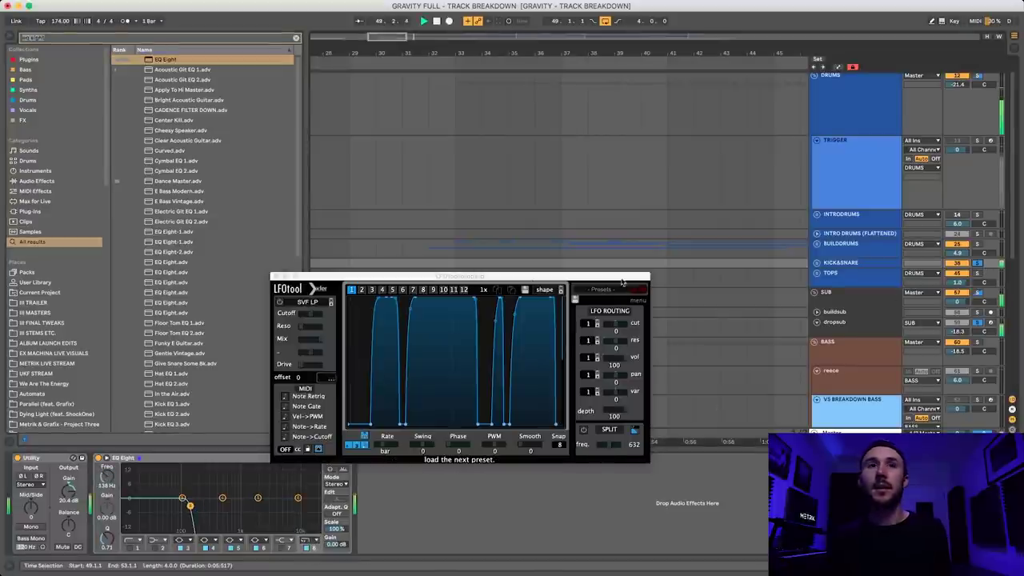
left_click_drag(106, 485, 106, 479)
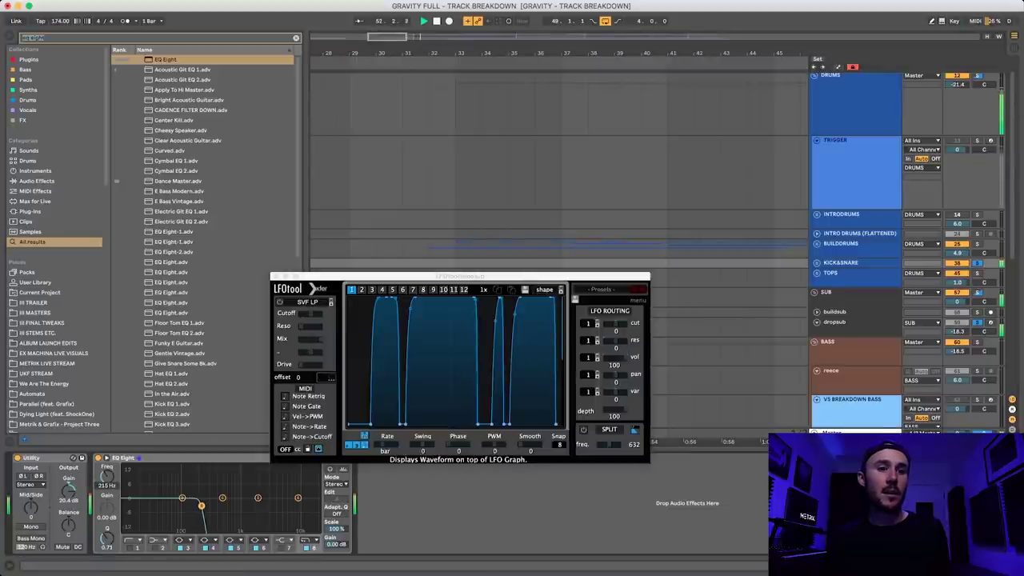
left_click_drag(448, 277, 803, 381)
scroll(687, 370, "down", 10)
scroll(803, 254, "up", 10)
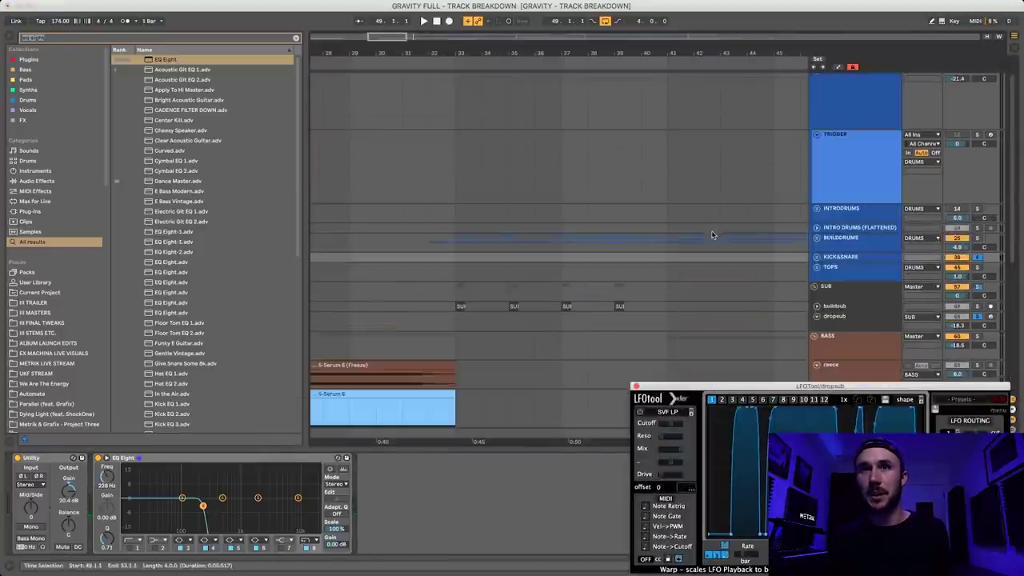
Step: Compare dropsub's LFOTool curve against the kick and snare, play the sub alone, and check the steep edges and Smooth control
left_click(836, 305)
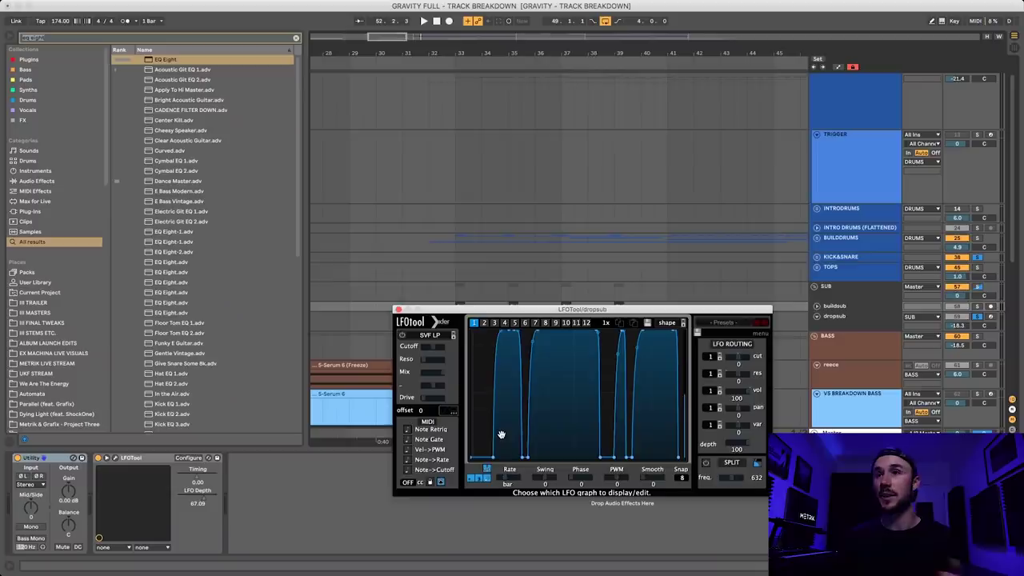
left_click_drag(517, 310, 396, 310)
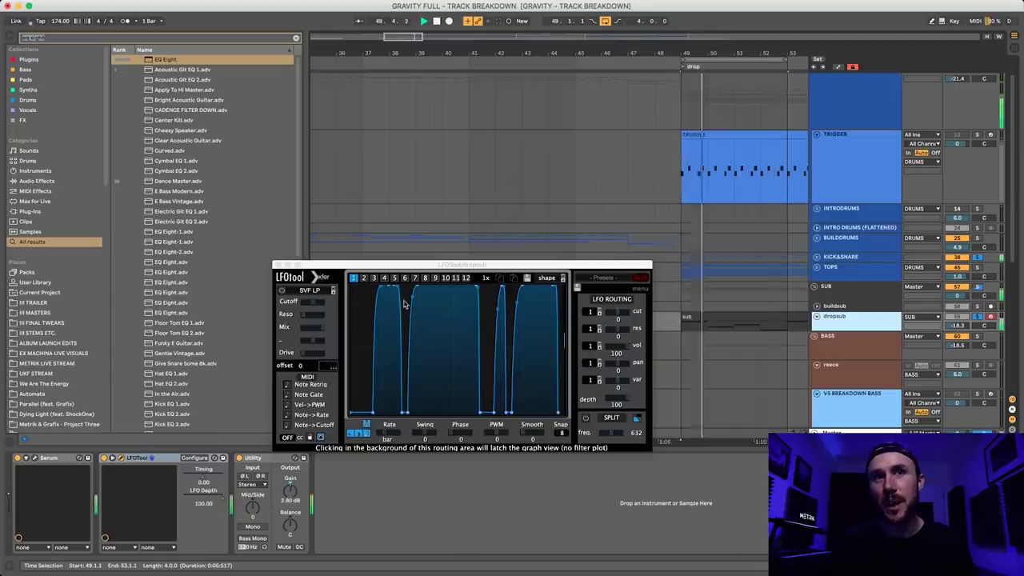
left_click(398, 292)
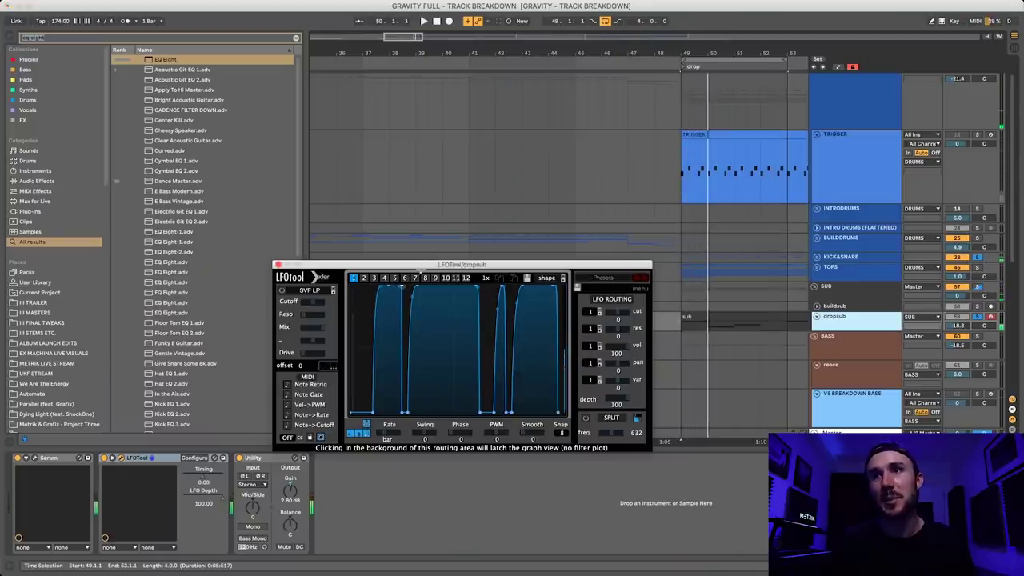
left_click(704, 319)
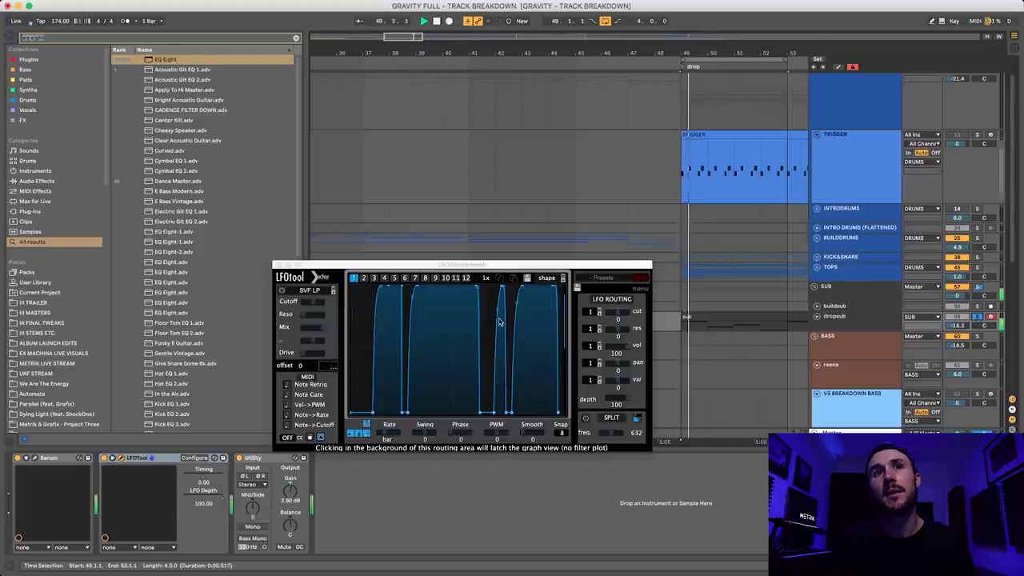
left_click(397, 288)
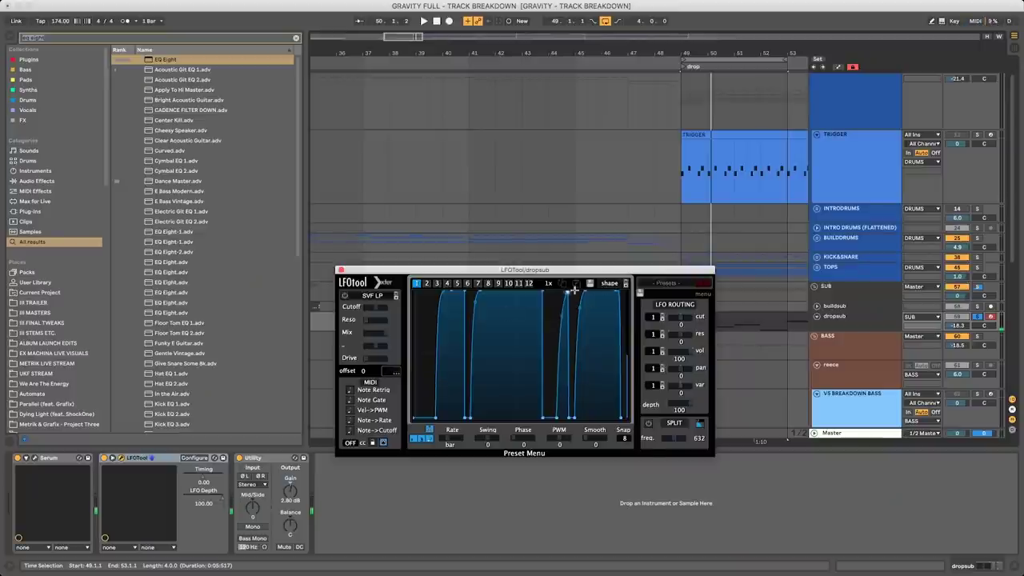
key("space")
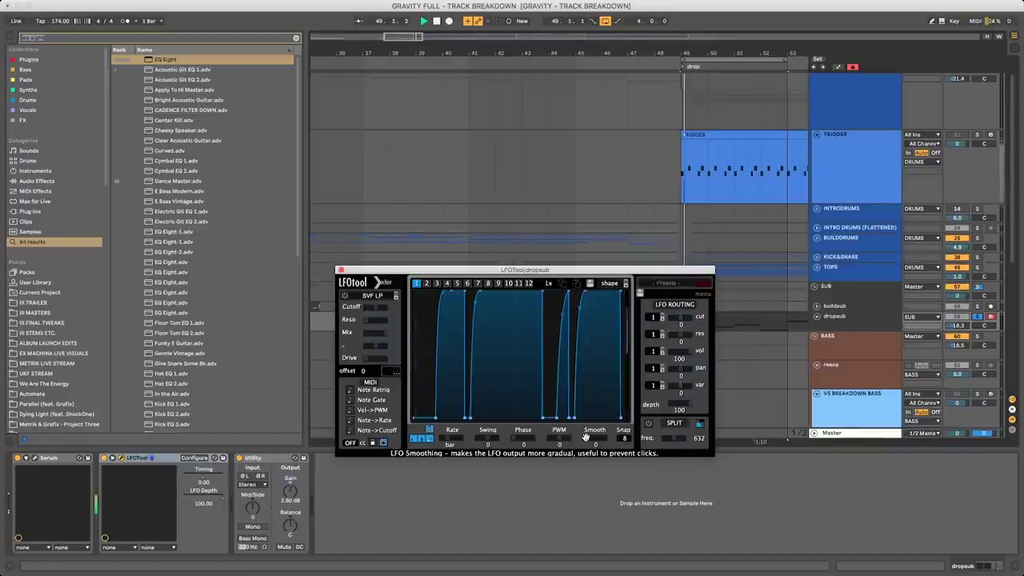
left_click_drag(586, 436, 629, 432)
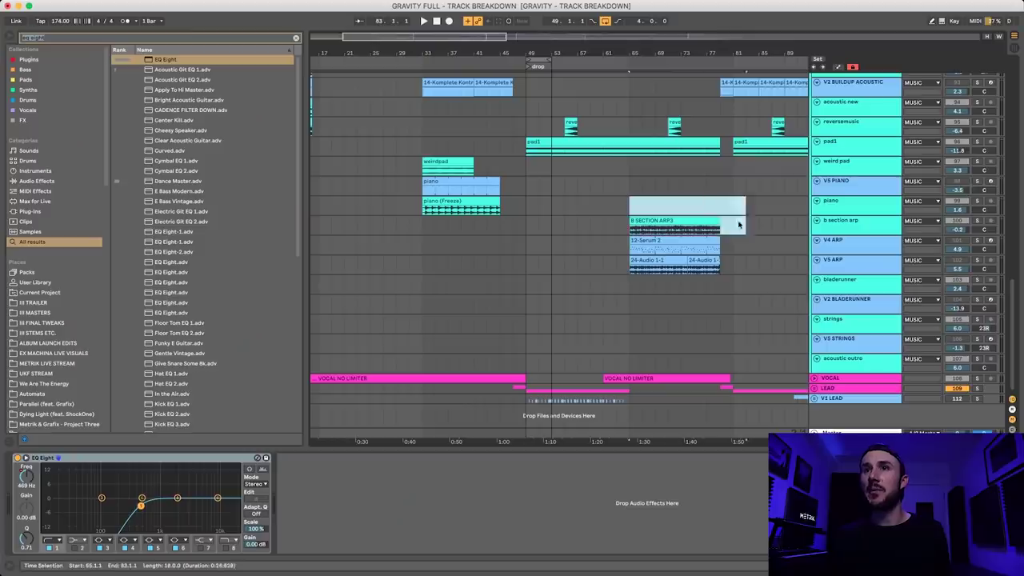
Step: Loop bars 65 to 69 of the V4 ARP clip and play it soloed with Serum's PL Gravity Pluck patch open
left_click(722, 229)
left_click(632, 201)
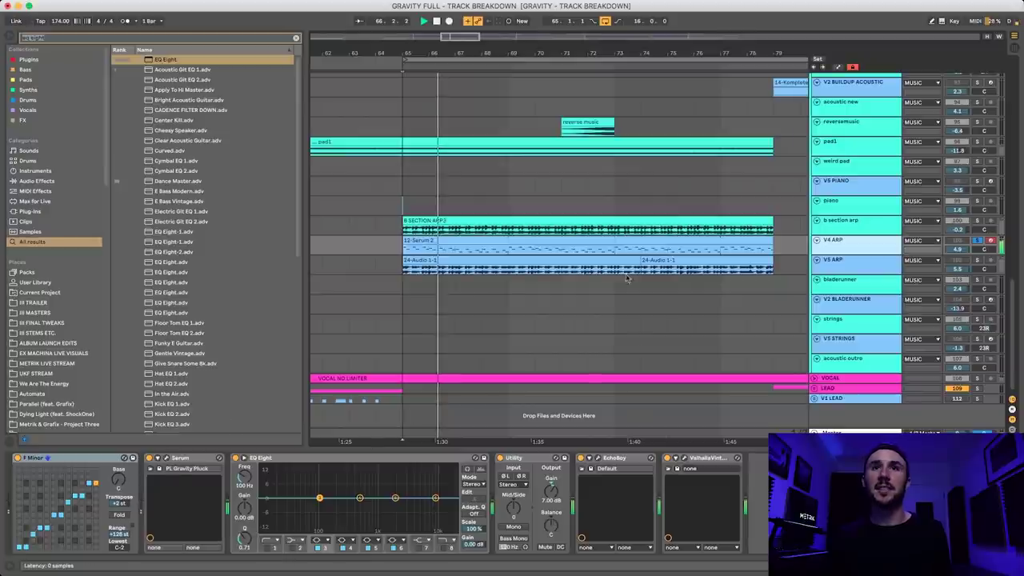
key("super+alt+p")
left_click_drag(439, 183, 561, 319)
left_click_drag(403, 248, 499, 254)
key("space")
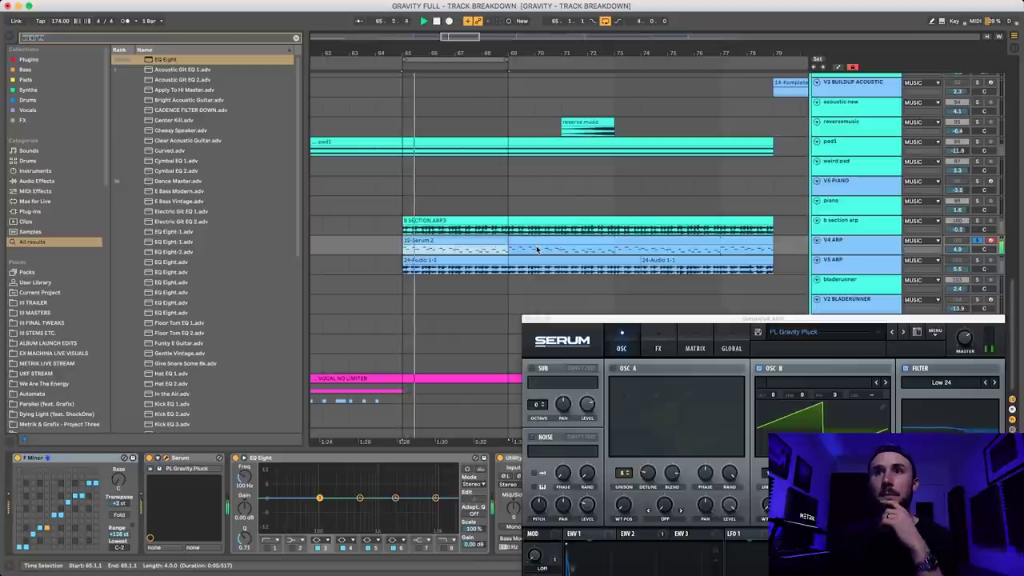
left_click_drag(716, 324, 413, 177)
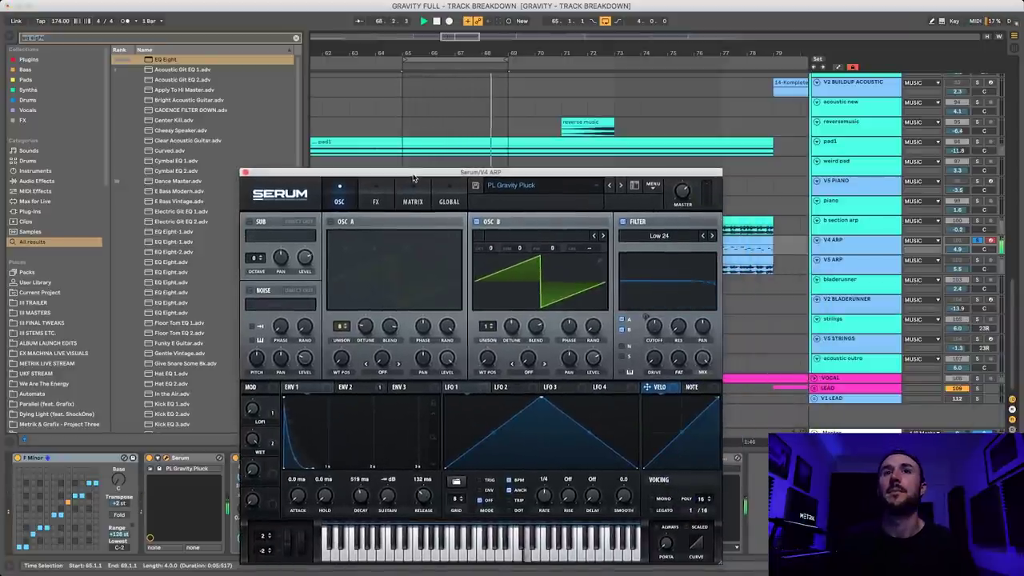
left_click_drag(284, 173, 384, 184)
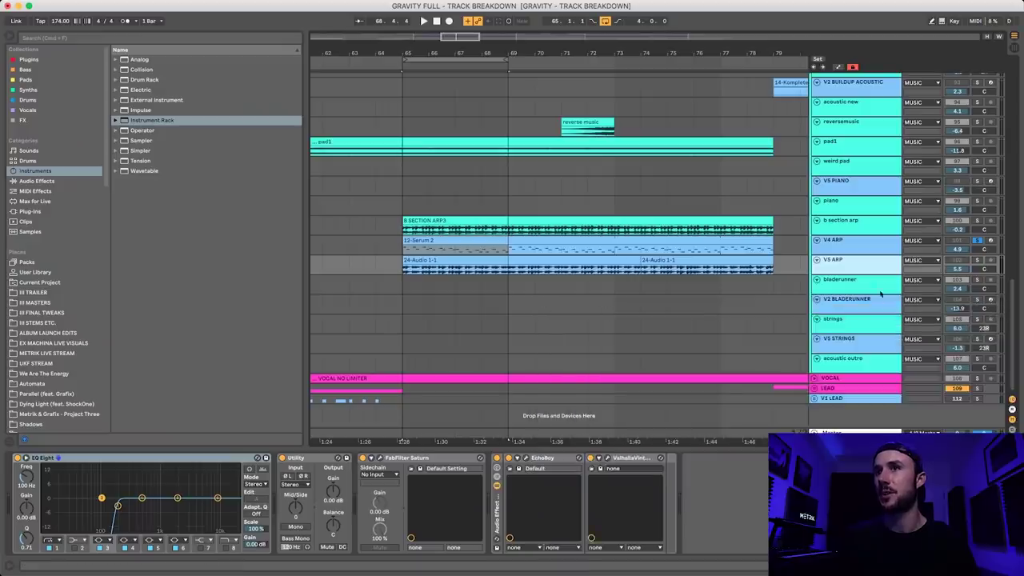
Step: Play the V5 ARP track soloed and examine its FabFilter Saturn and ValhallaVintageVerb settings
left_click(860, 254)
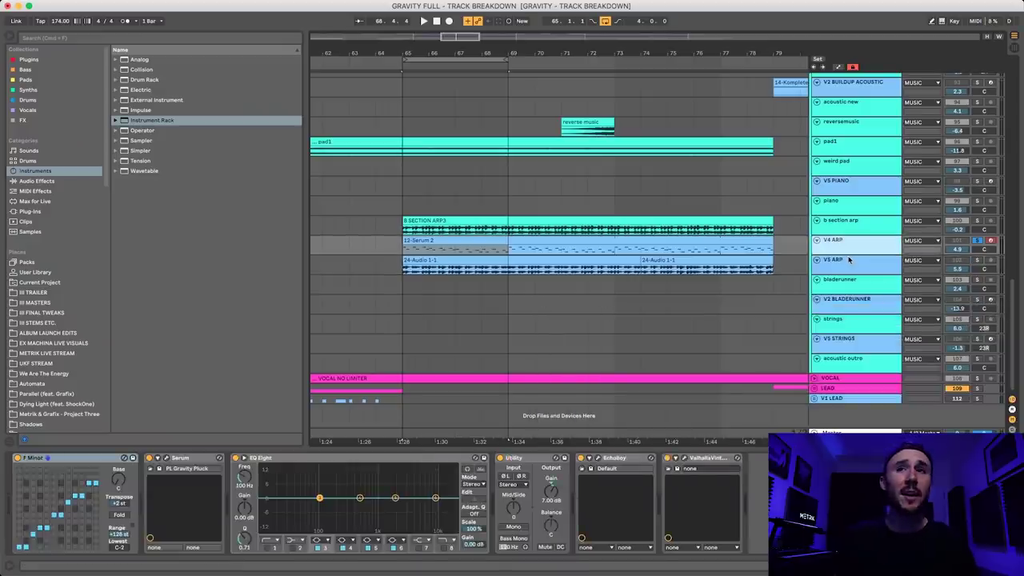
left_click(853, 271)
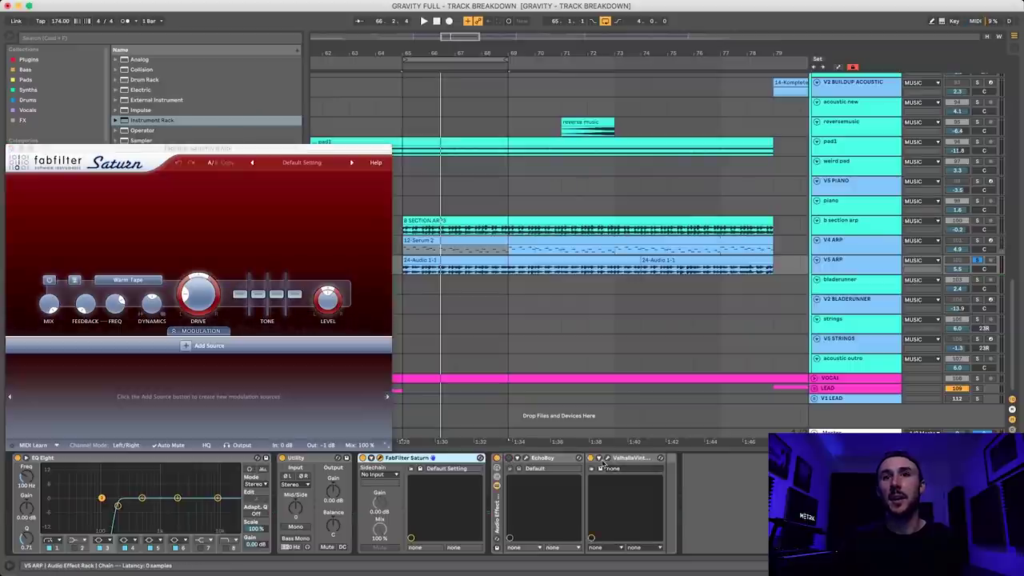
key("space")
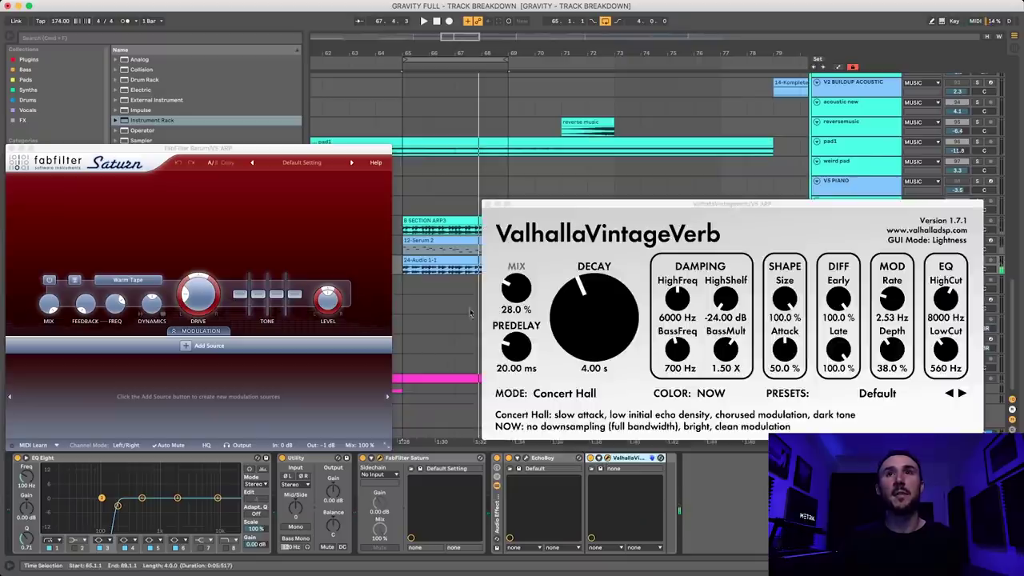
left_click_drag(575, 206, 466, 183)
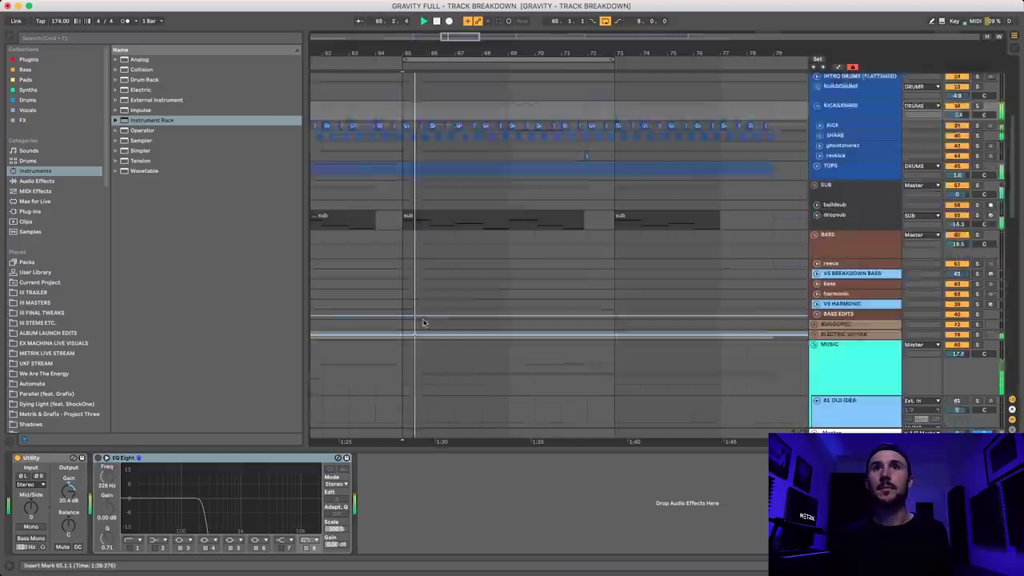
Step: Play the full mix from bar 65, locate the arp tracks in the MUSIC group, and solo b section arp
scroll(423, 323, "down", 10)
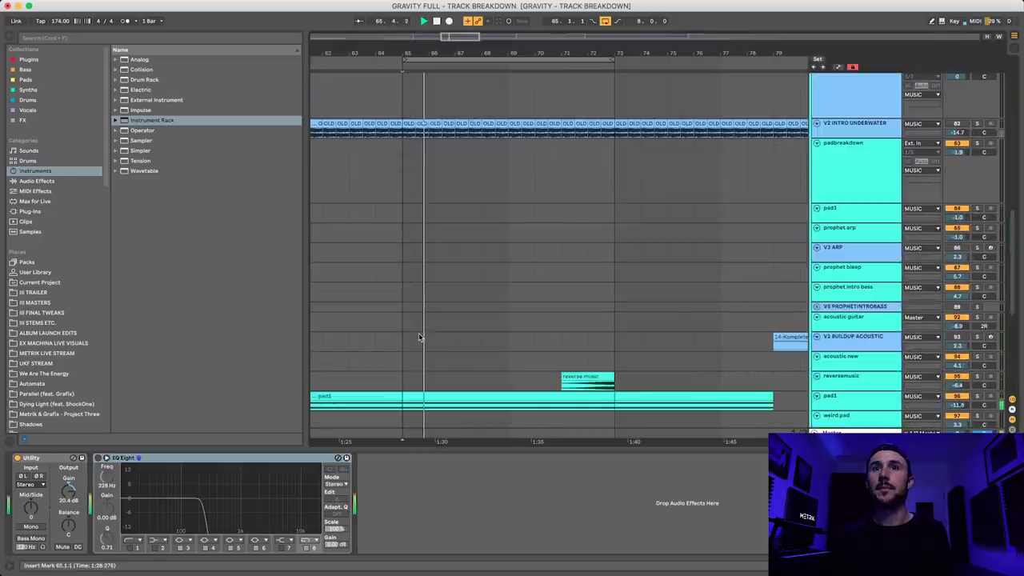
scroll(412, 336, "up", 5)
scroll(453, 316, "down", 5)
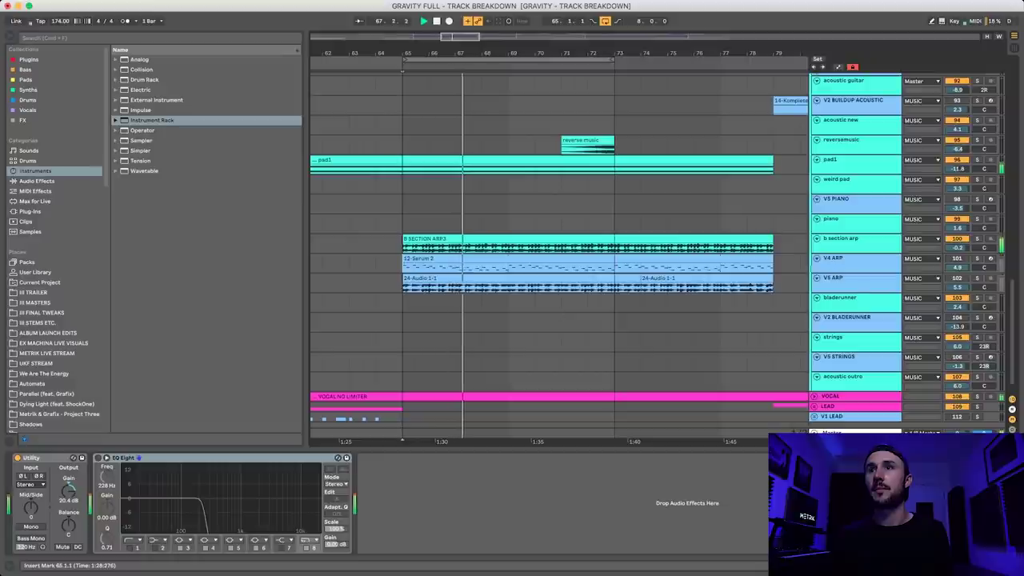
left_click(872, 286)
left_click(861, 248)
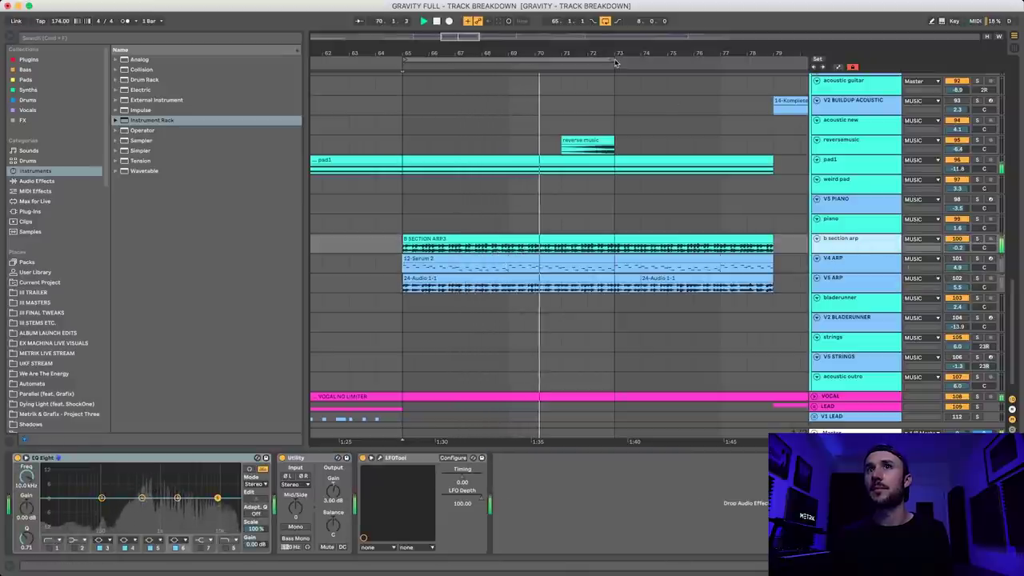
left_click(976, 238)
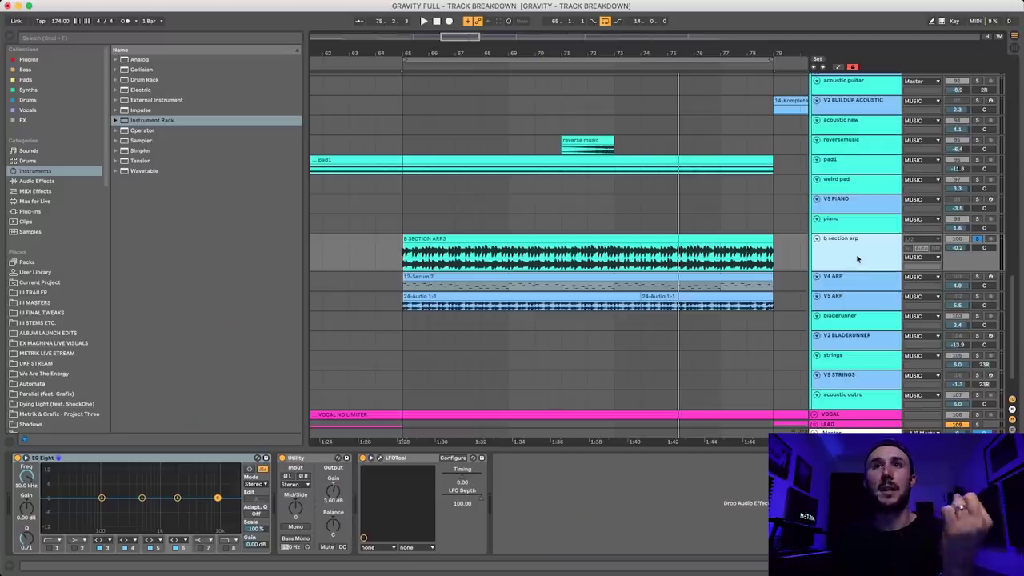
Step: Open the LD Bladerunner String Serum patch on V2 BLADERUNNER and play the track soloed from bar 103
scroll(696, 270, "right", 5)
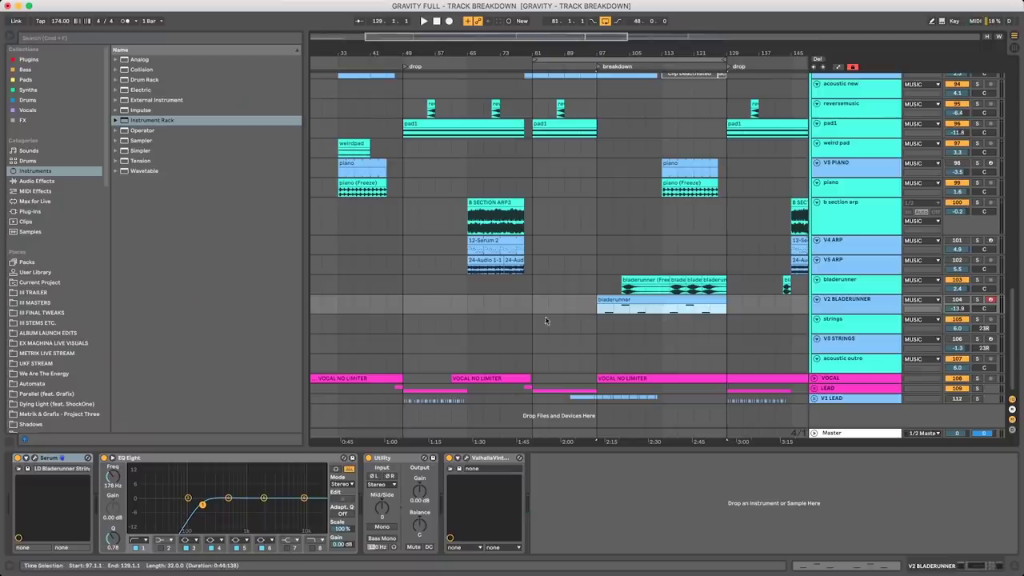
left_click(35, 462)
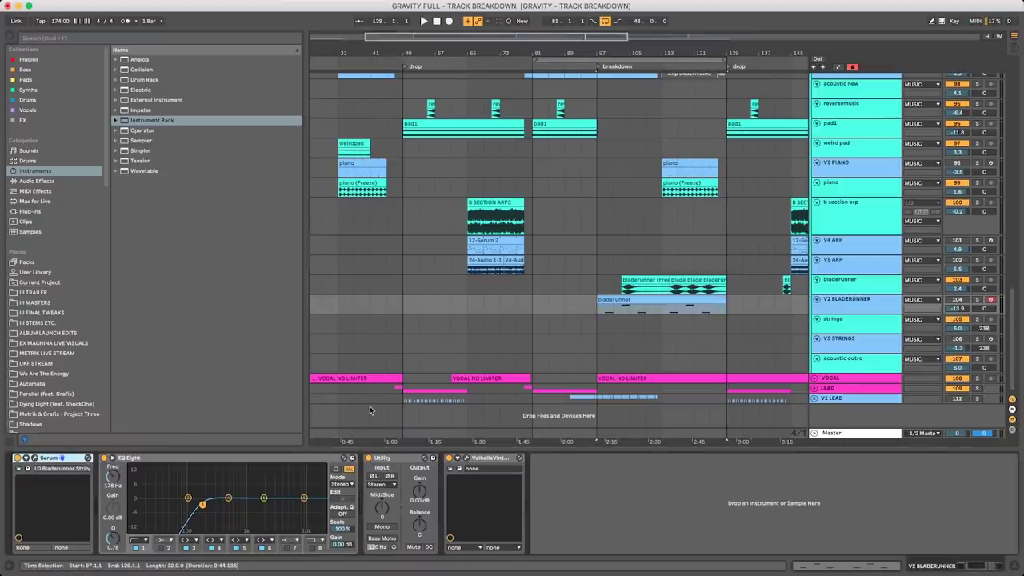
left_click(35, 460)
left_click_drag(646, 181, 105, 64)
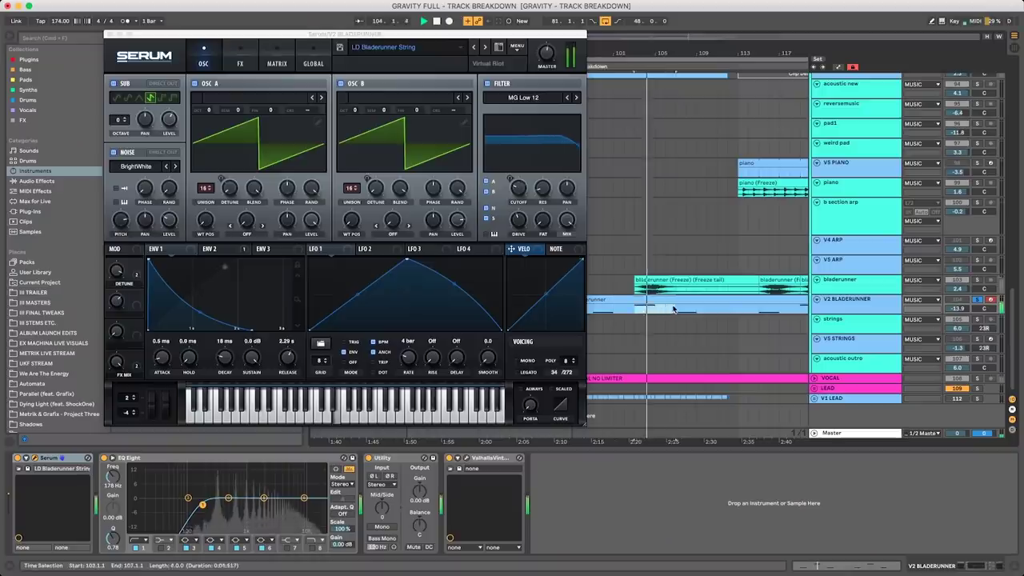
Step: Raise the V2 BLADERUNNER volume to -1.3 and the bladerunner track's volume to 4.1 while playing the breakdown section
left_click_drag(957, 308, 958, 288)
left_click(768, 314)
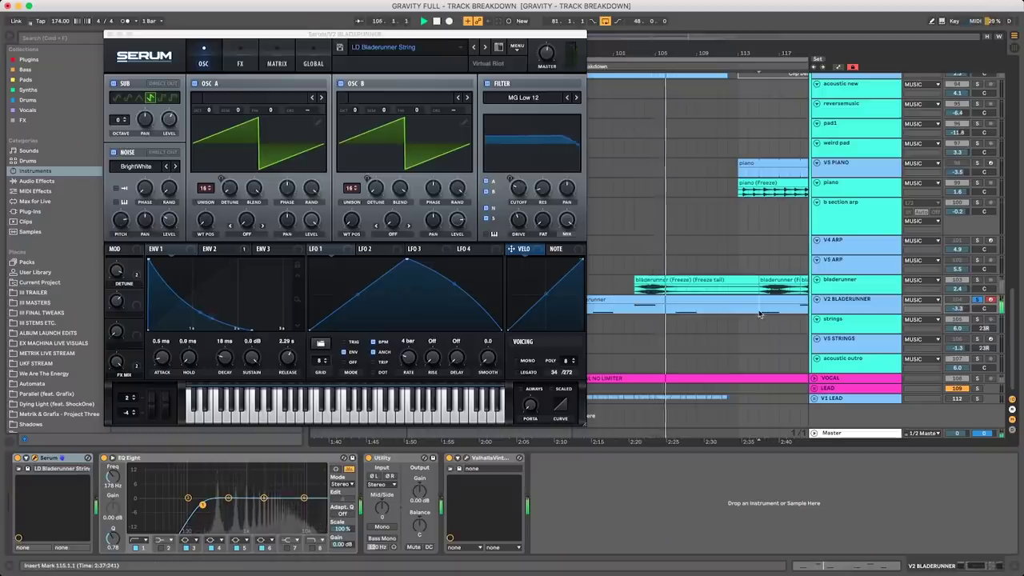
key("space")
left_click_drag(958, 308, 958, 304)
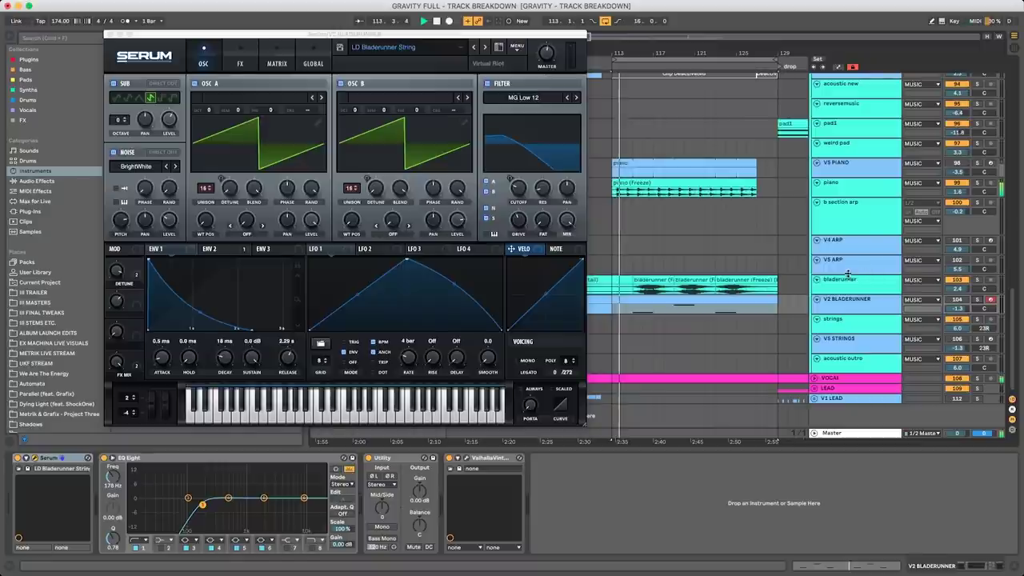
left_click(951, 288)
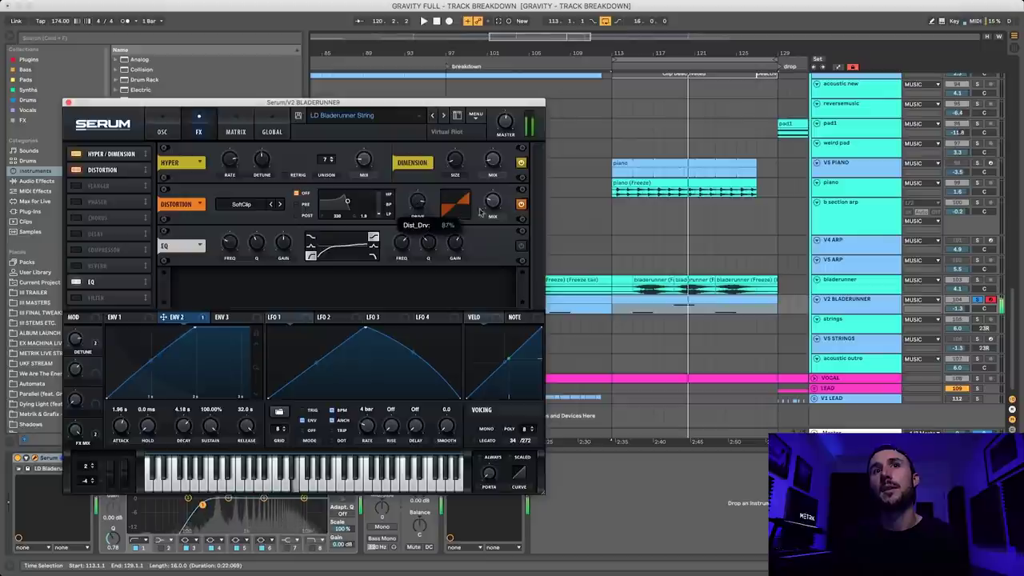
Step: Examine Serum's effects and the ValhallaVintageVerb settings on V2 BLADERUNNER, and play the layer
left_click_drag(481, 213, 467, 102)
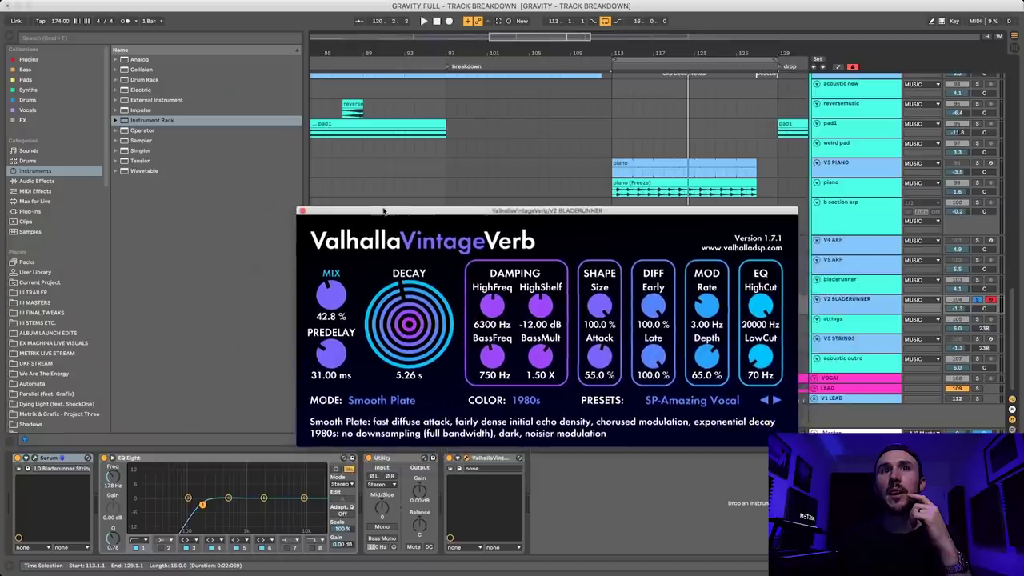
key("space")
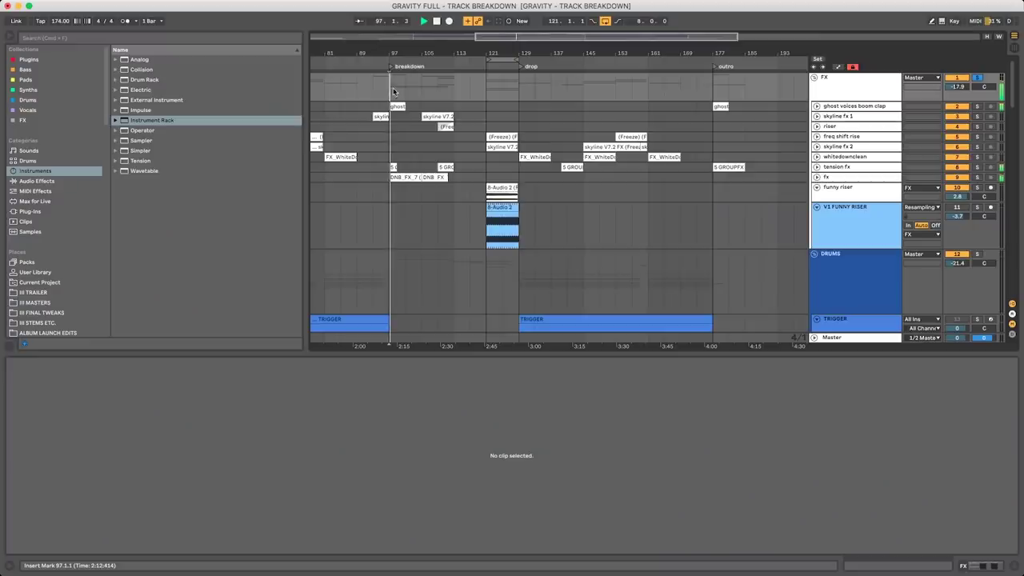
Step: Play the skyline fx 2 track soloed ahead of the first drop and zoom in on its clip
left_click(438, 104)
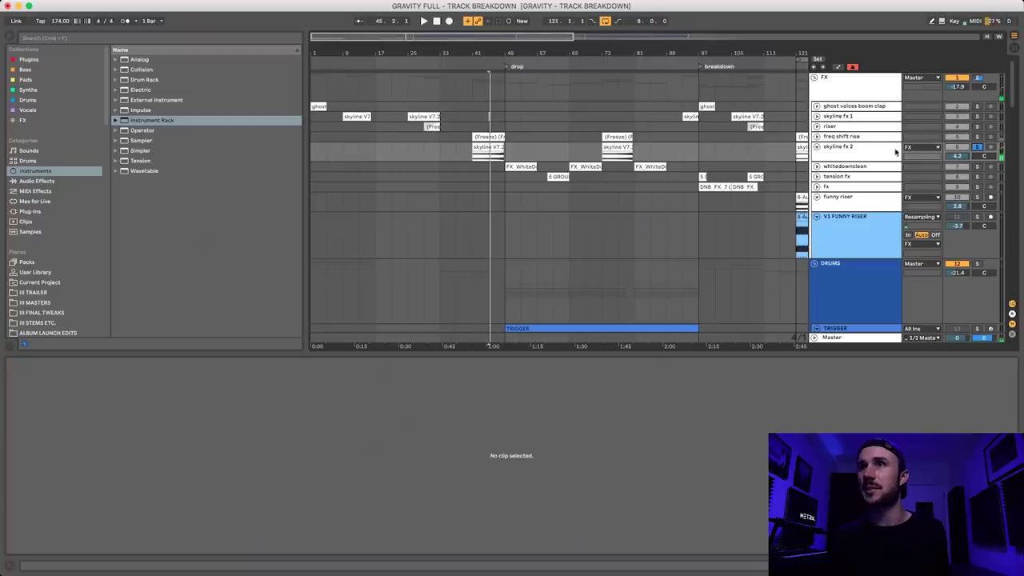
key("space")
left_click(477, 176)
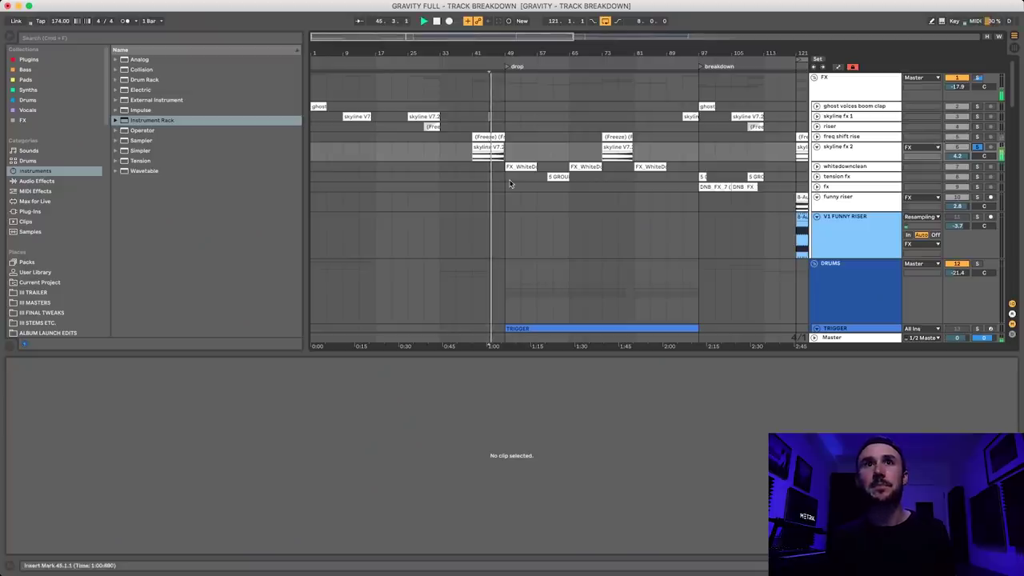
key("plus")
key("plus")
key("plus")
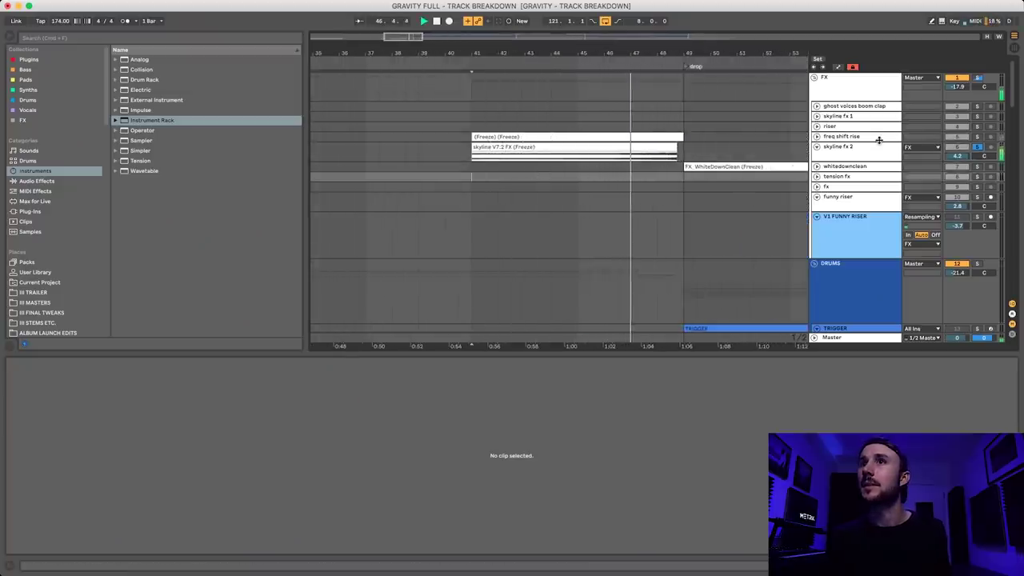
Step: Stop playback of skyline fx 2 and solo the freq shift rise track in the FX group
key("space")
left_click(895, 147)
left_click(976, 140)
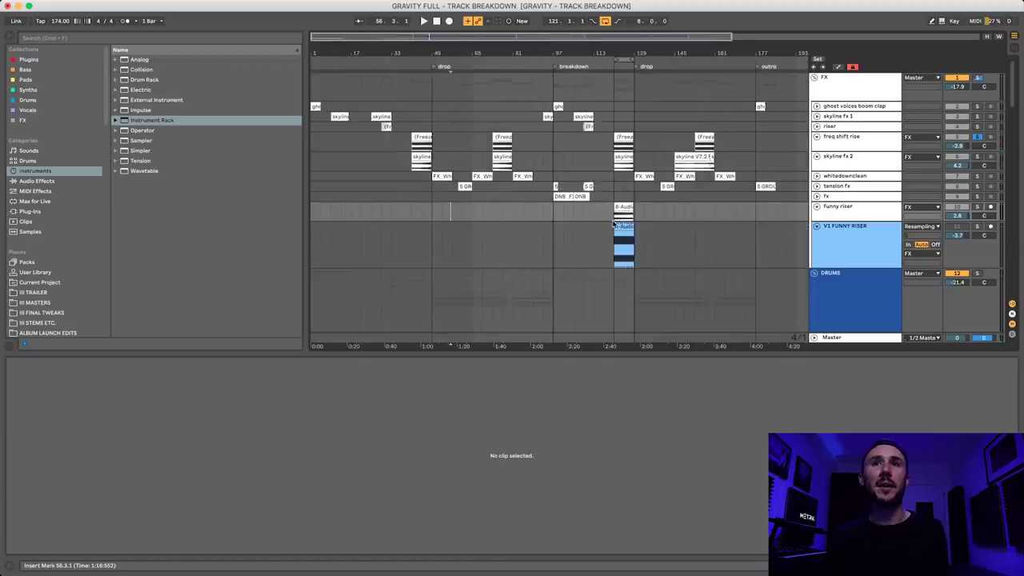
Step: Play V1 FUNNY RISER soloed from bar 121 and show its Frequency Shifter Coarse automation
left_click(615, 226)
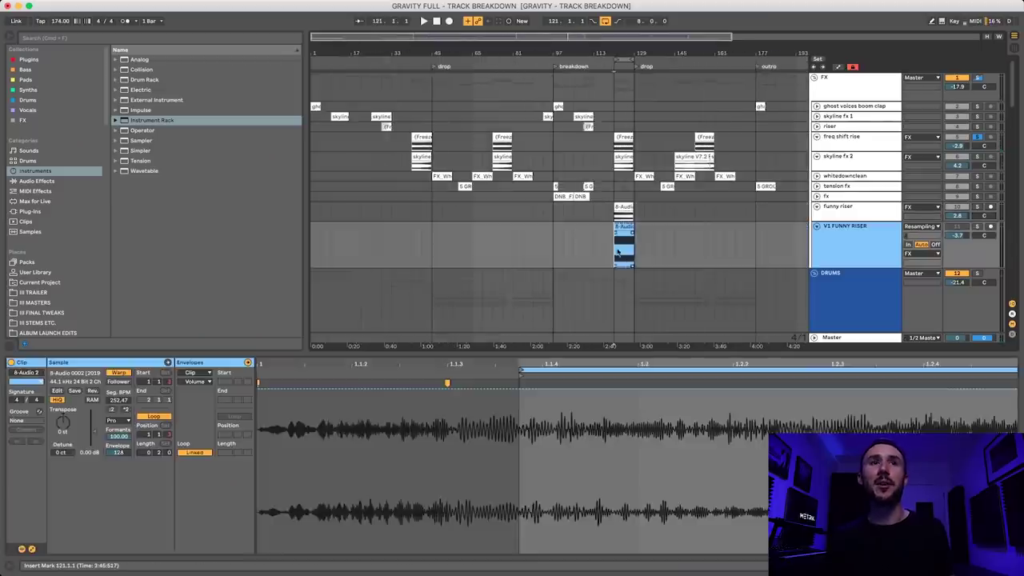
key("z")
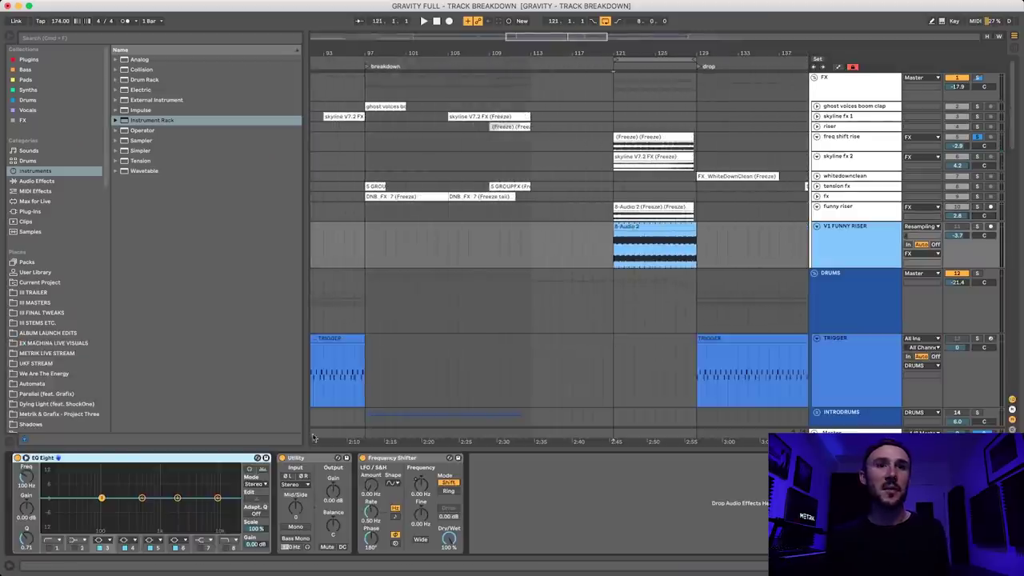
left_click(408, 460)
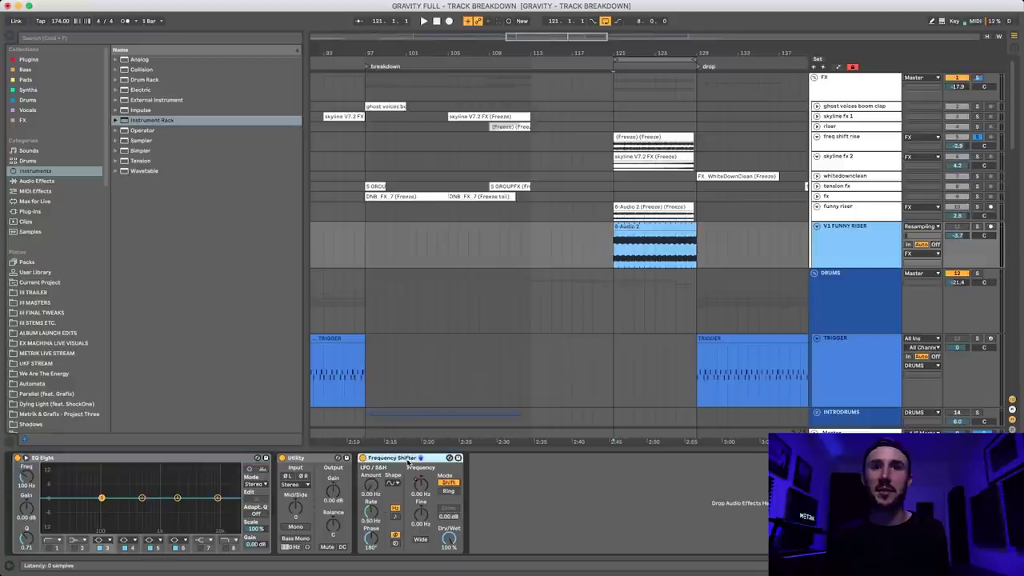
left_click(978, 228)
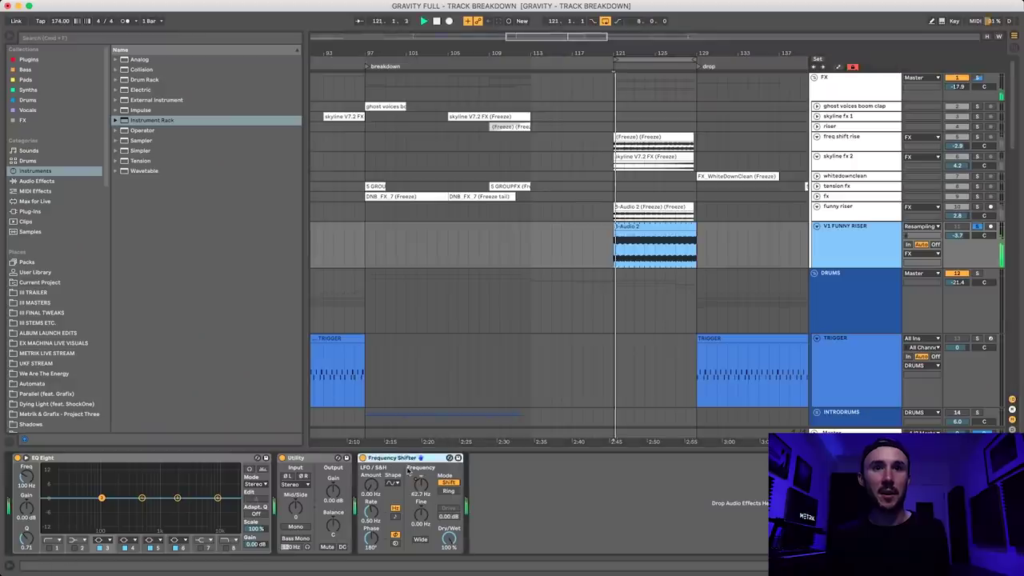
left_click_drag(425, 493, 425, 488)
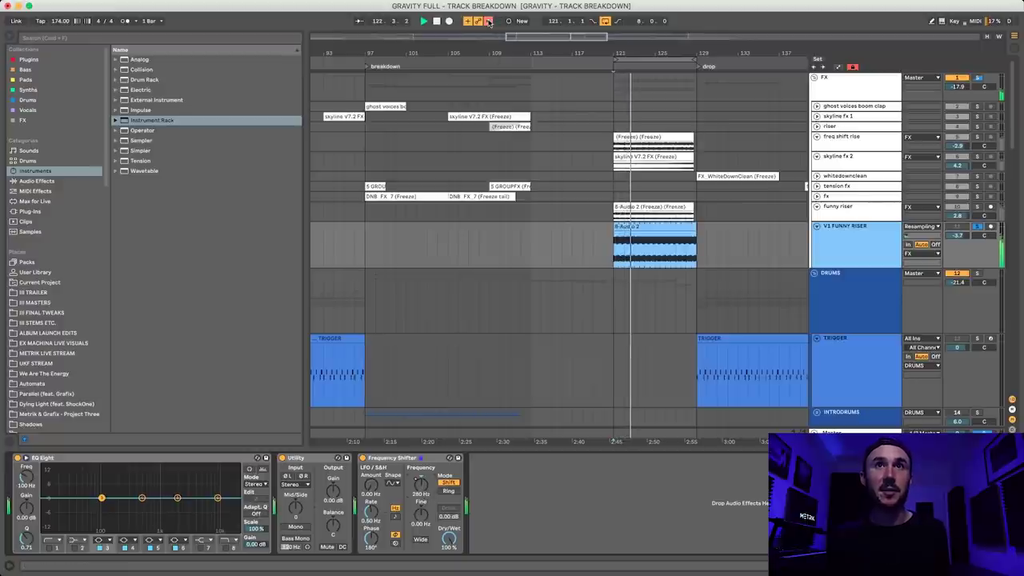
key("a")
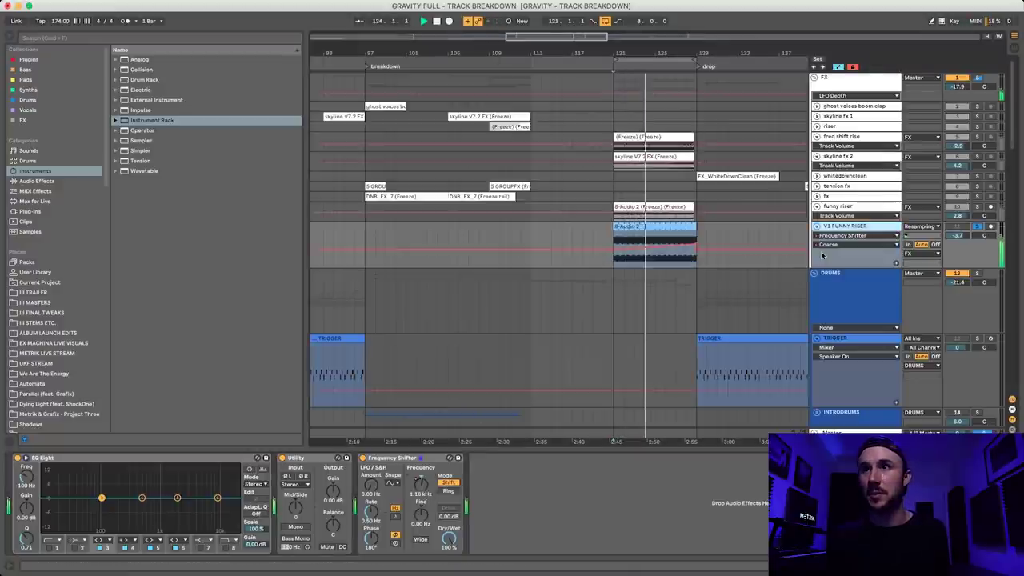
Step: Examine the waveform and transposition of the Gravity v3.5 KICK clip at bar 49
scroll(675, 260, "up", 5)
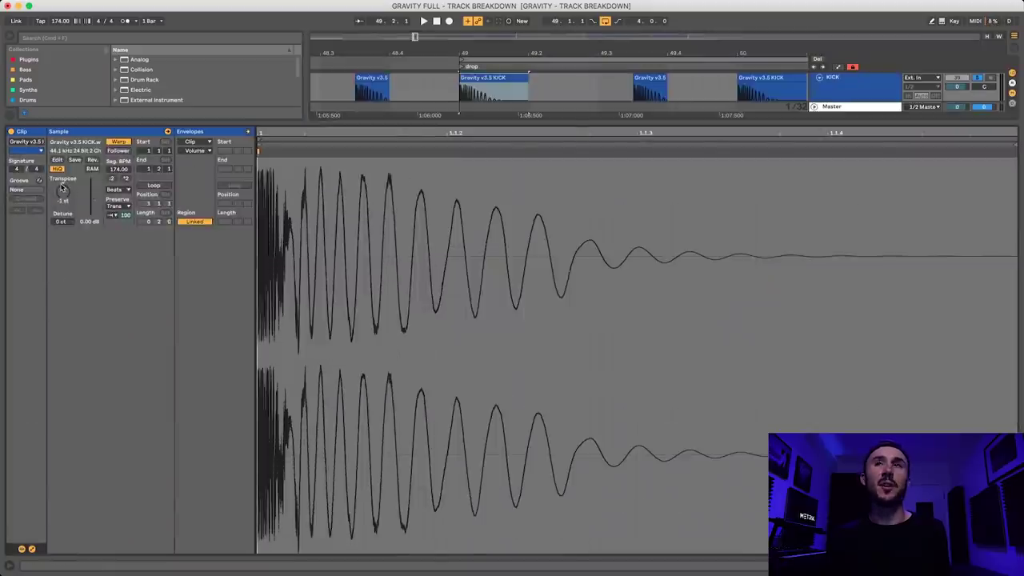
left_click_drag(445, 122, 308, 300)
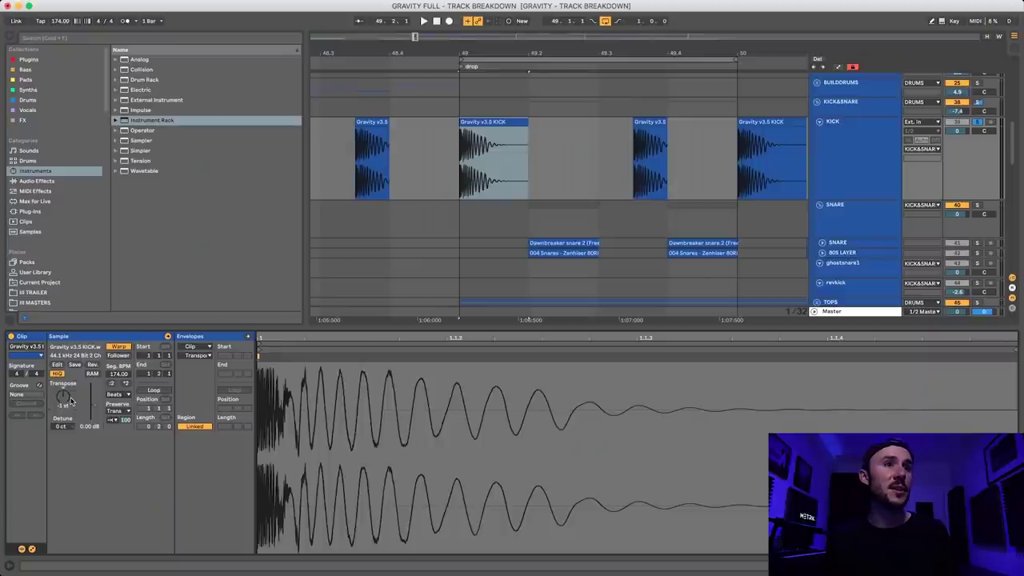
scroll(497, 271, "down", 2)
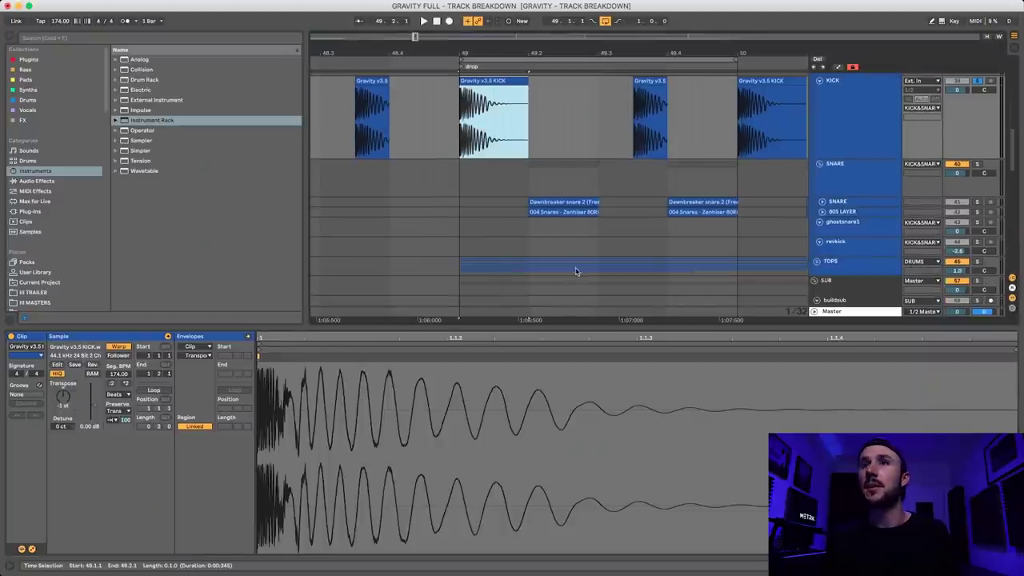
Step: Play the SNARE layer soloed on the 49.2 hit and bring up the 80S LAYER's device chain beneath it
left_click(852, 186)
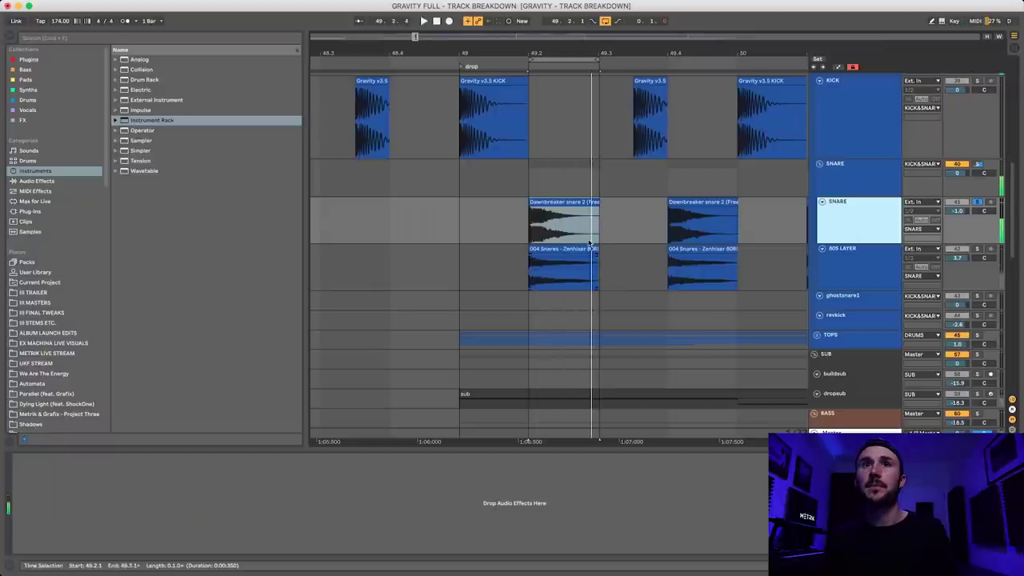
left_click(591, 242)
key("plus")
left_click_drag(868, 244, 835, 312)
left_click(541, 294)
key("plus")
key("plus")
key("minus")
key("minus")
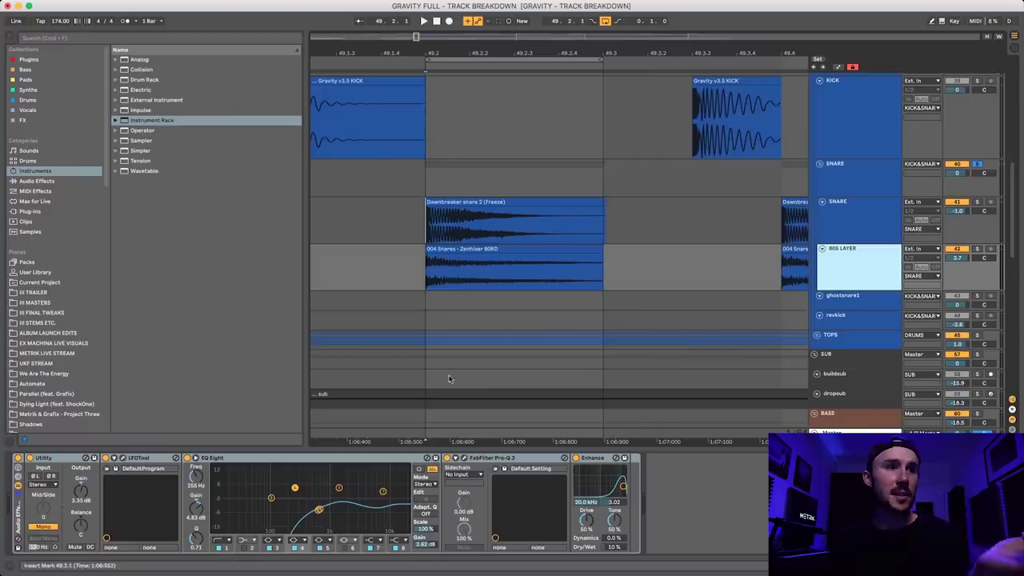
Step: Bypass the 80S LAYER's effect rack and play the layer soloed, trying a loop extended to 49.3.3
left_click(11, 471)
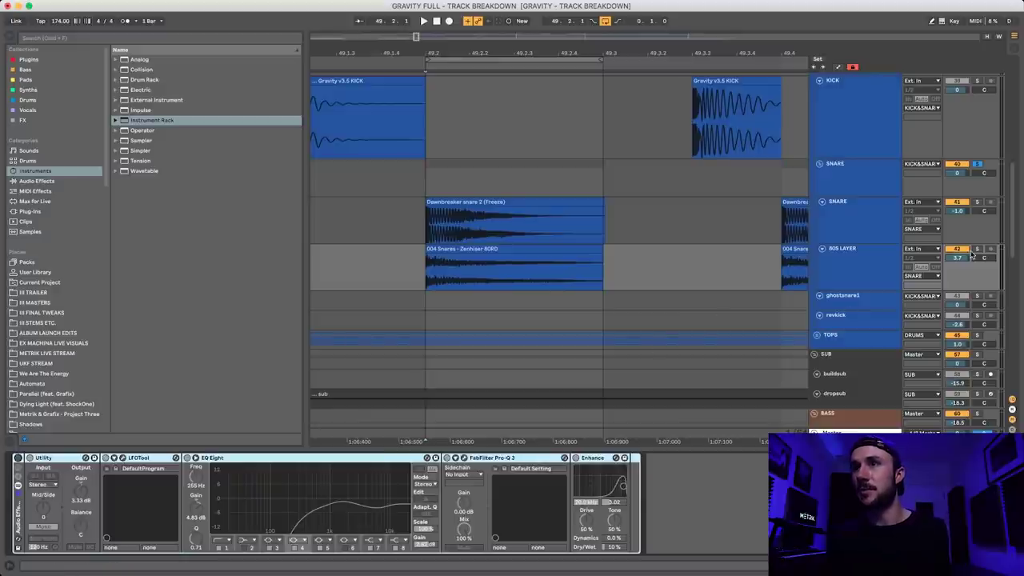
left_click(856, 170)
left_click(840, 282)
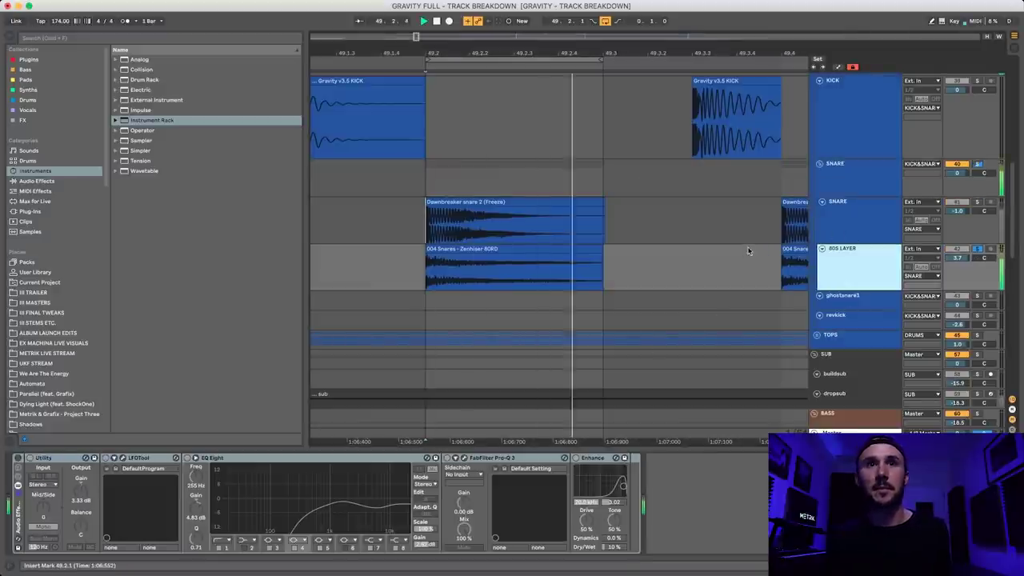
left_click_drag(621, 63, 696, 64)
key("space")
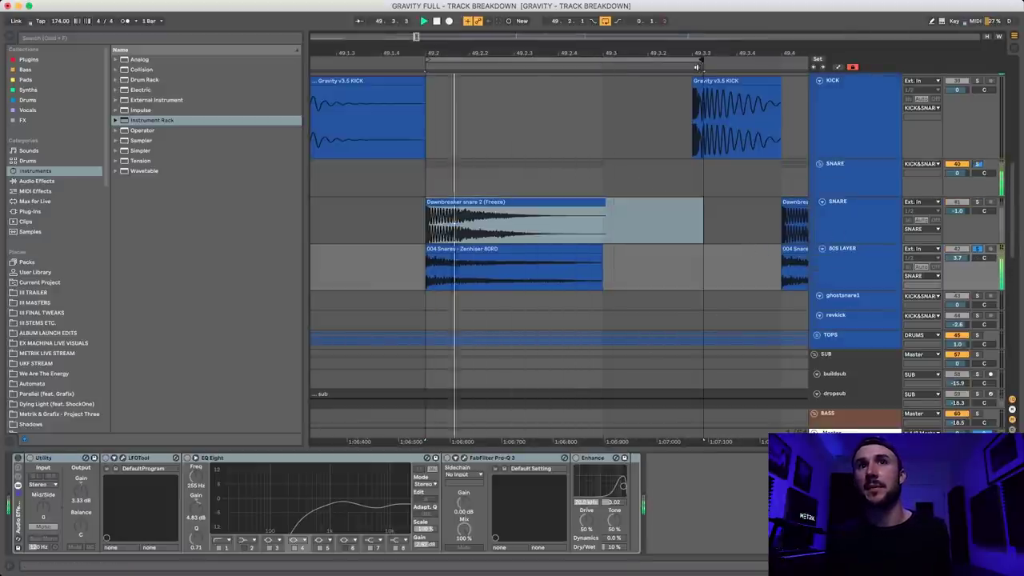
key("space")
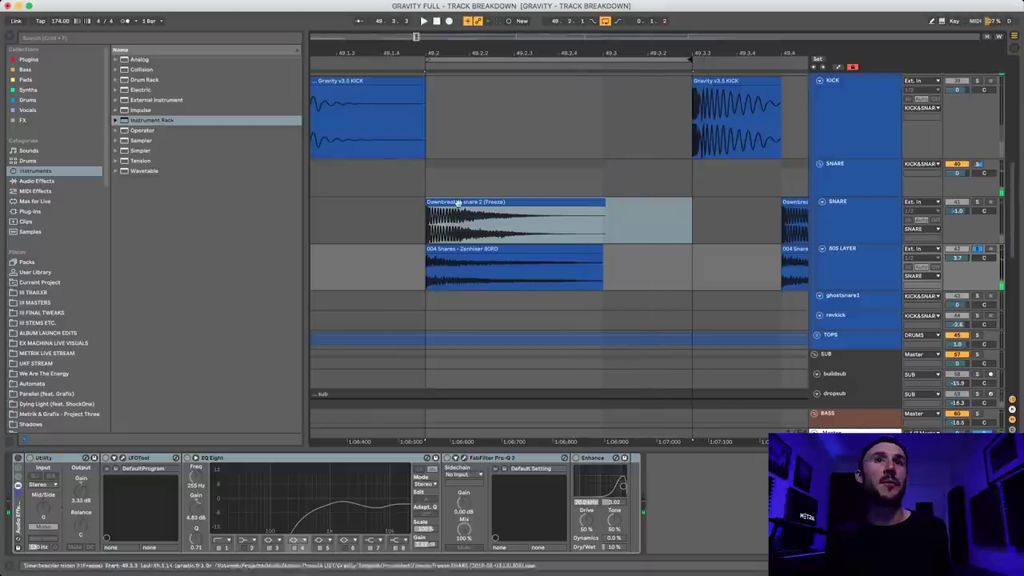
Step: Loop the 80S LAYER clip, enable LFOTool and play the layer with the tool's volume curve and waveform display open
left_click(480, 261)
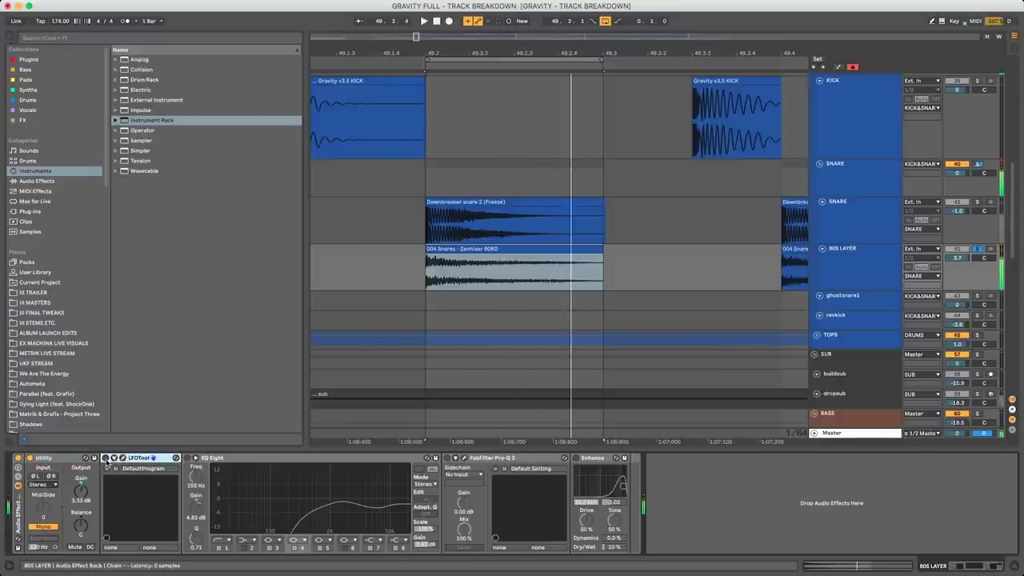
left_click(106, 459)
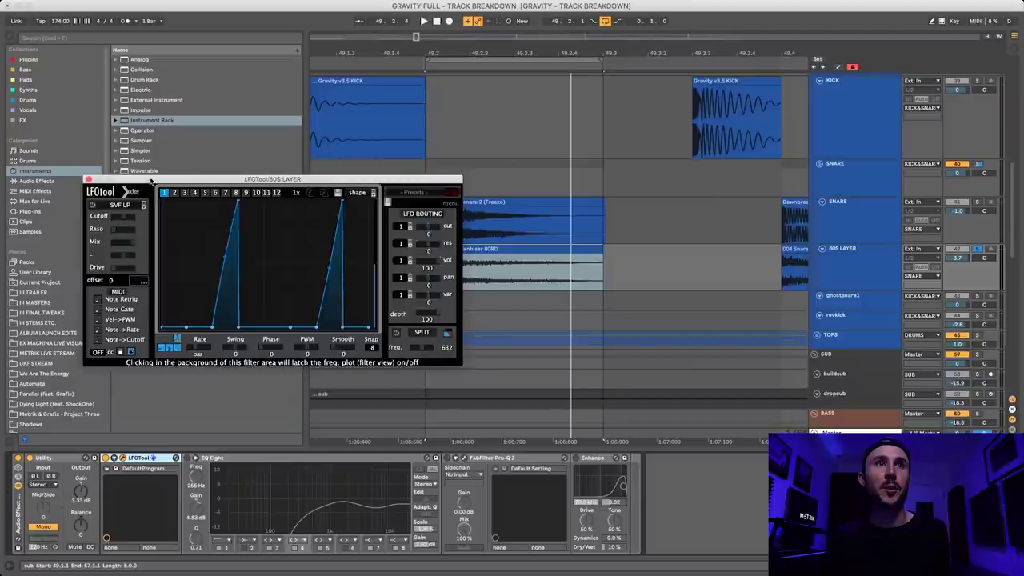
left_click_drag(150, 181, 324, 207)
key("space")
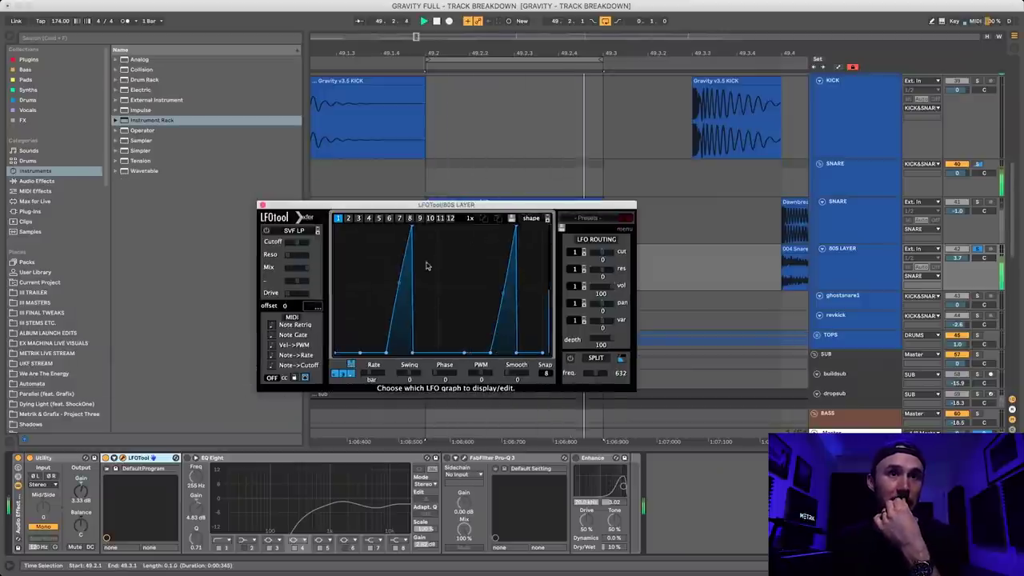
left_click(315, 308)
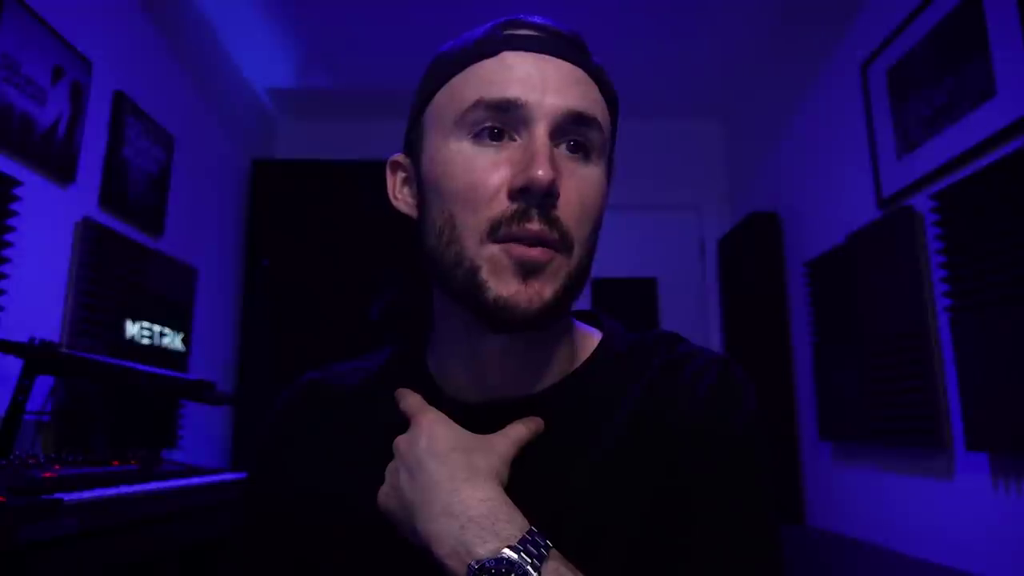
left_click_drag(384, 207, 370, 197)
Step: Enable EQ Eight and FabFilter Pro-Q 3 on the 80S LAYER, examine the Pro-Q 3 curve and compare the rack on and off
left_click(188, 459)
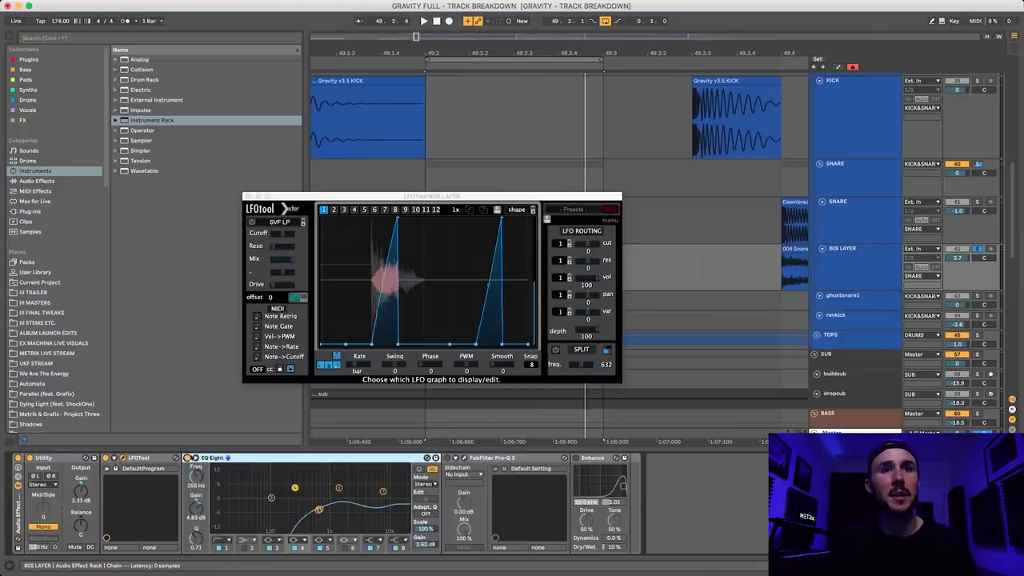
key("space")
left_click(451, 463)
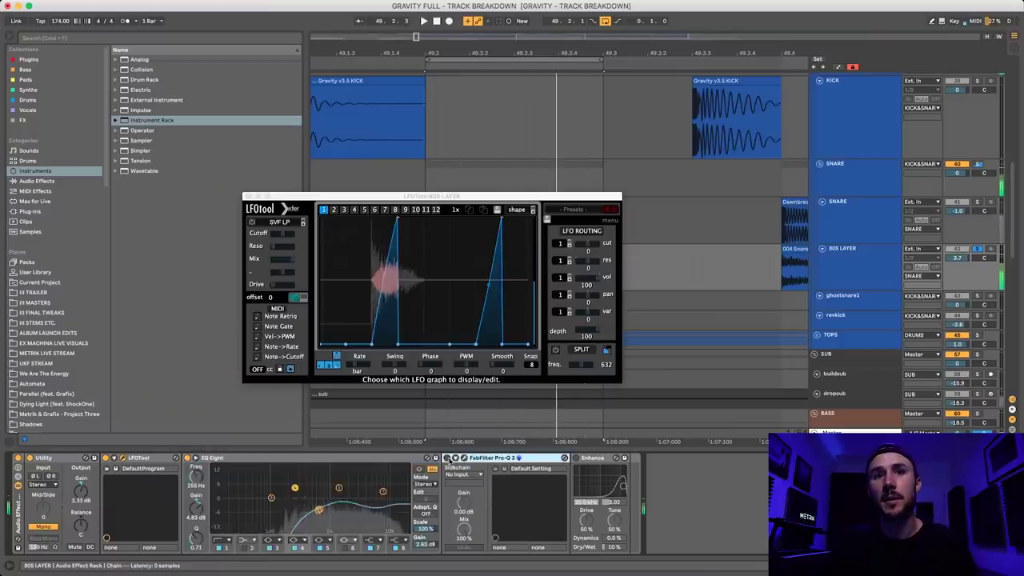
left_click(465, 458)
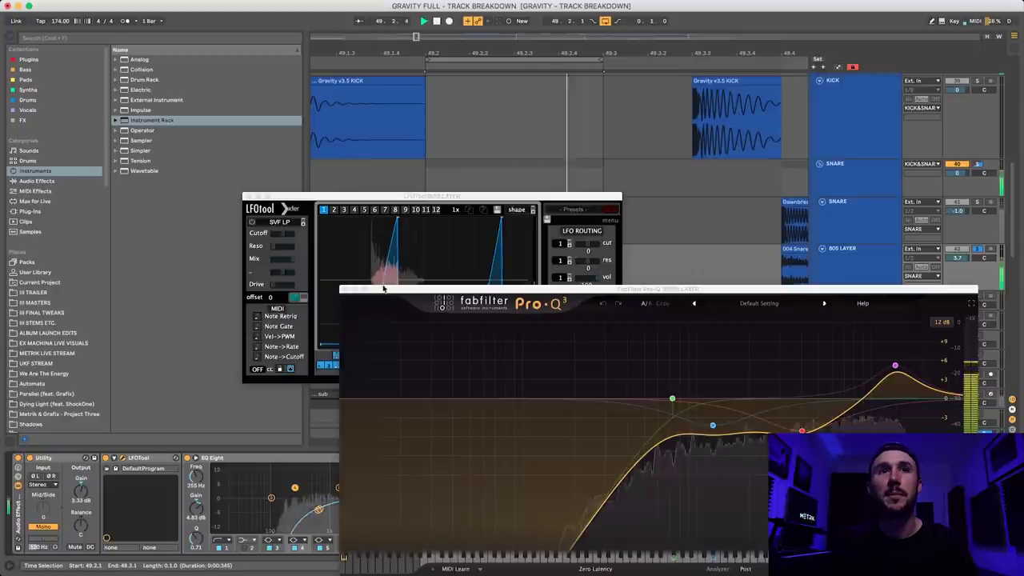
left_click_drag(346, 290, 219, 196)
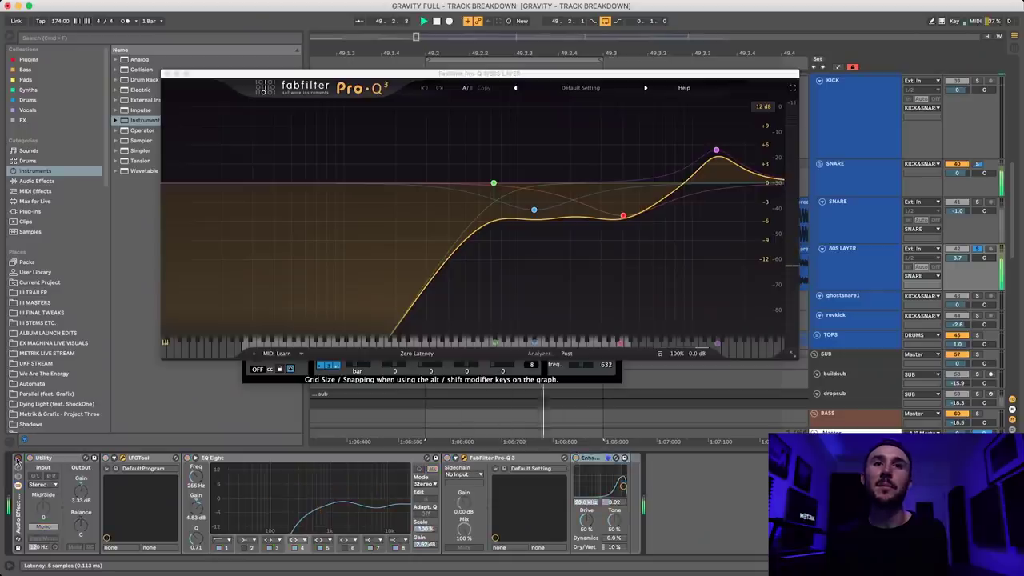
left_click(18, 462)
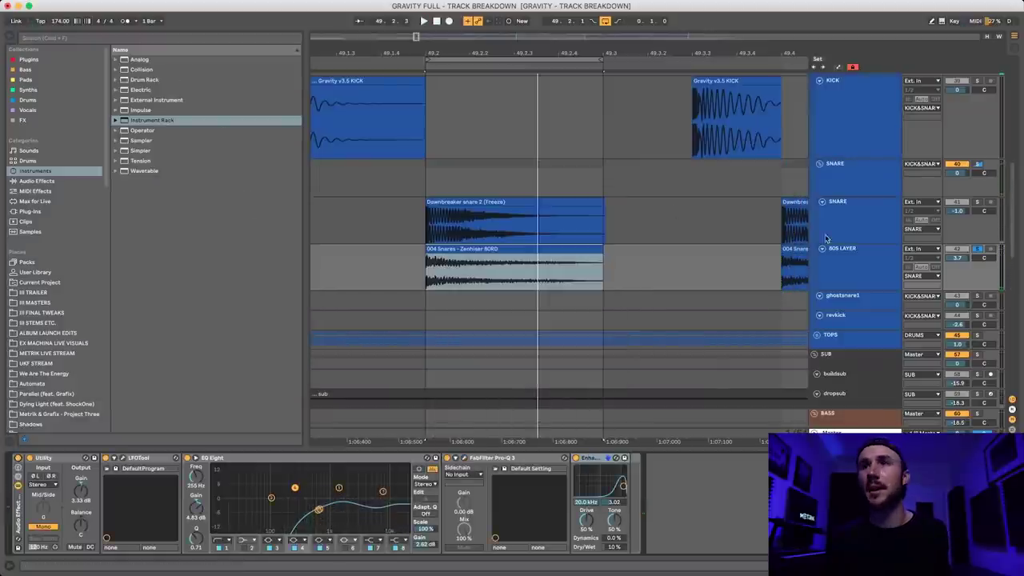
Step: Play SNARE and 80S LAYER soloed together and open the FabFilter Pro-MB on the SNARE group
left_click(870, 224)
left_click(976, 203)
key("space")
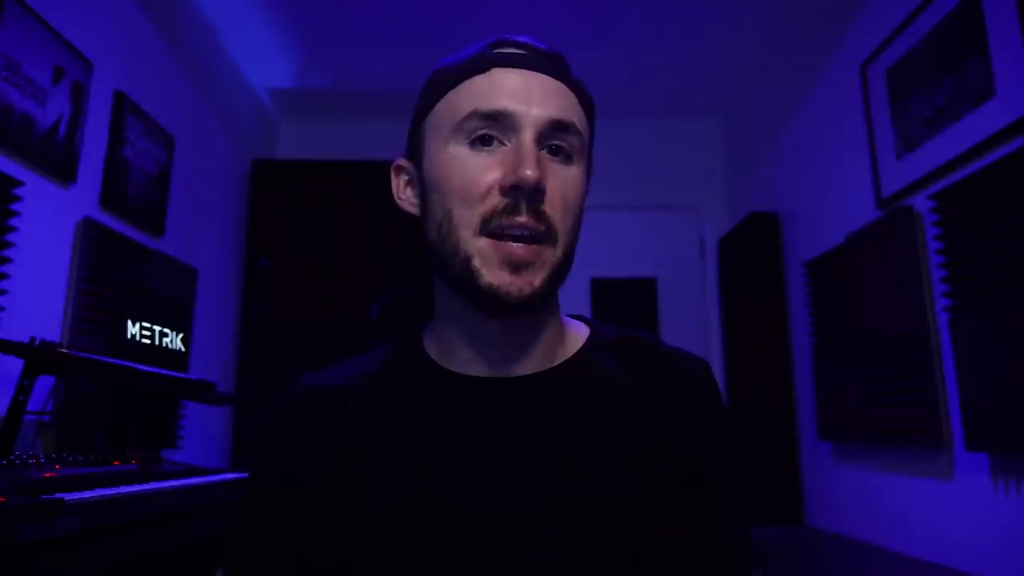
left_click(851, 195)
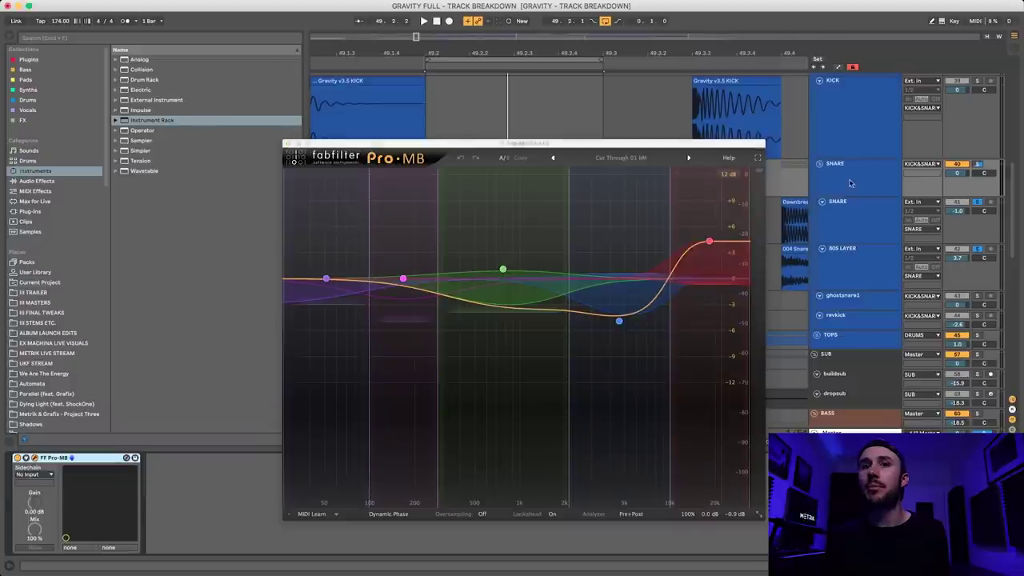
Step: Play the TOPS group soloed from the drop and expand TOPS and its HATS subgroup to show their tracks
left_click(850, 183)
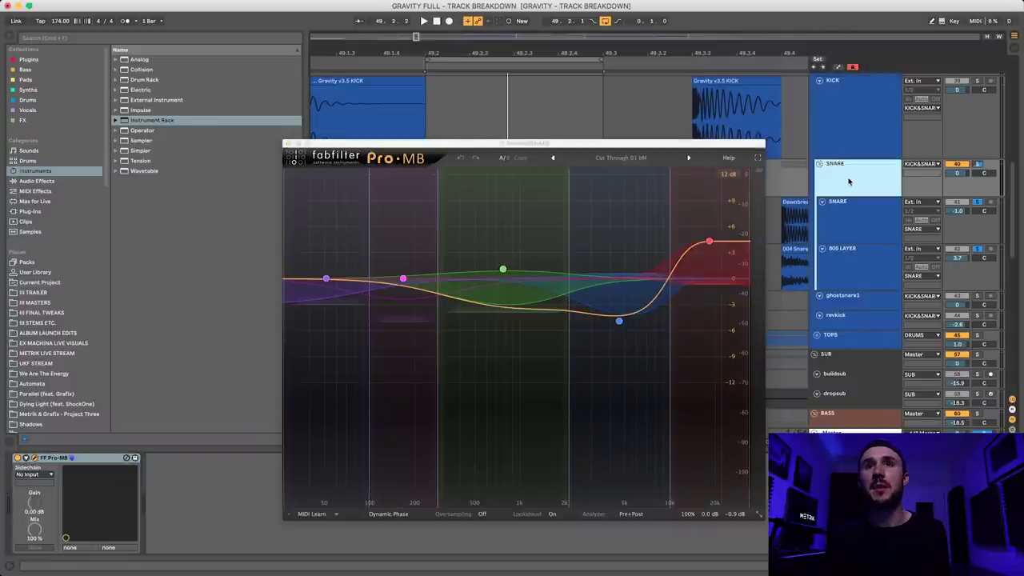
key("space")
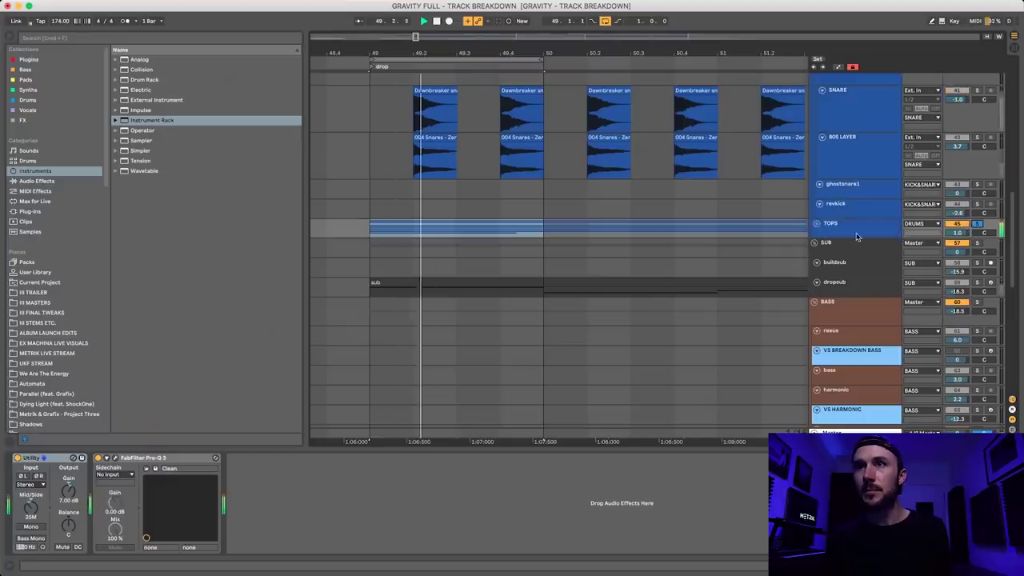
left_click(817, 223)
left_click(820, 253)
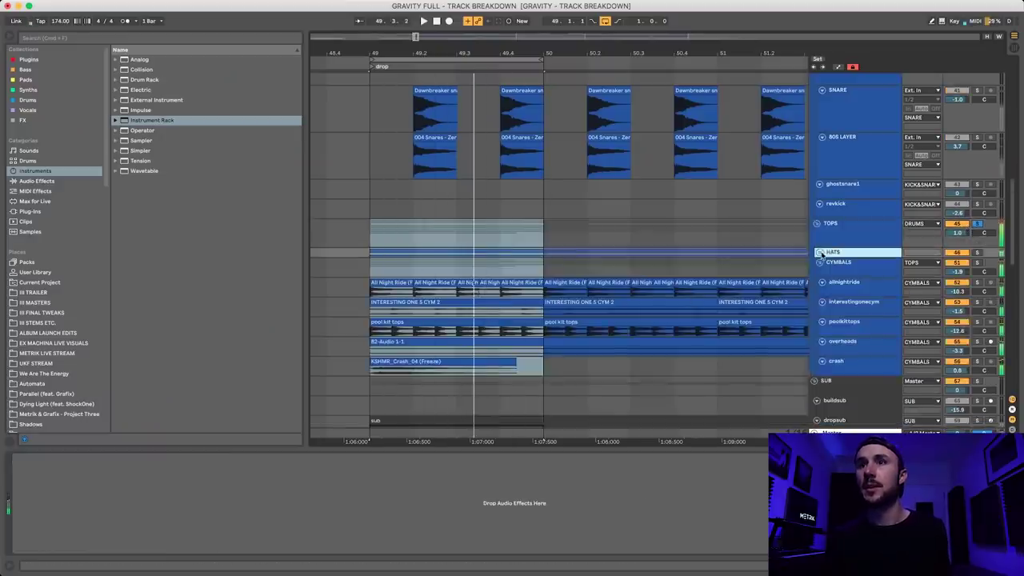
left_click(819, 253)
left_click(408, 274)
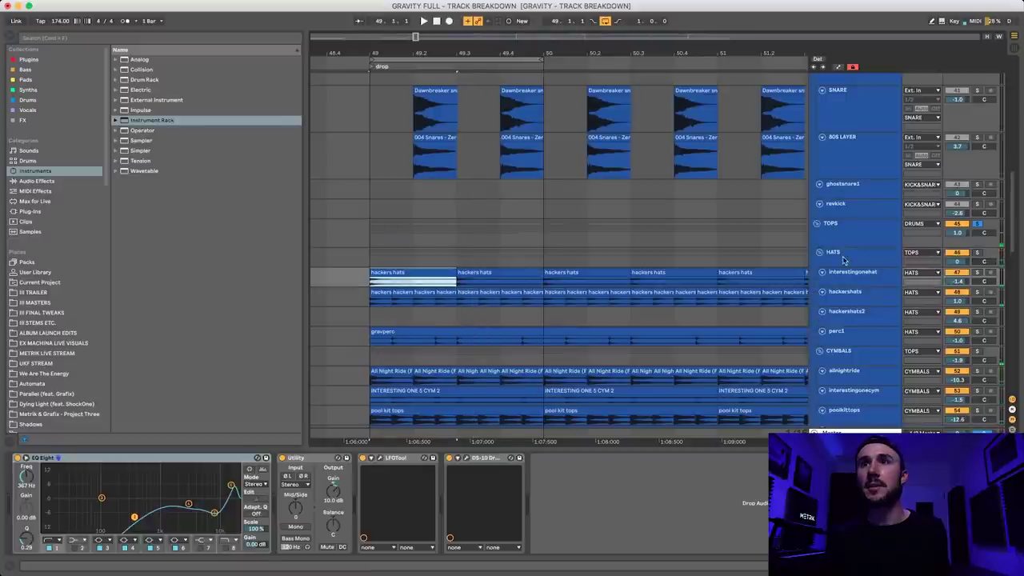
left_click(847, 236)
left_click(845, 260)
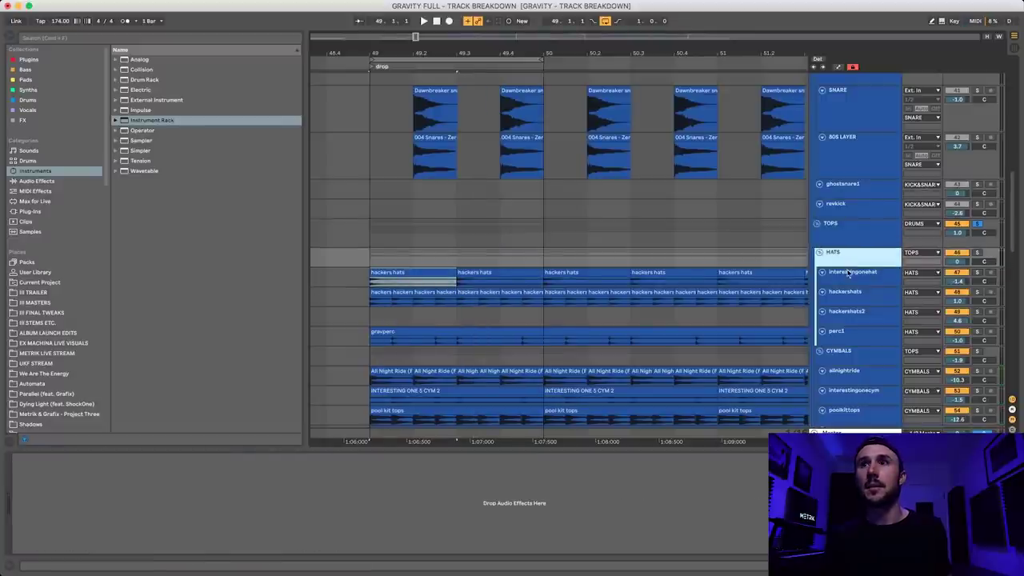
Step: Play interestingonehat and hackershats soloed and examine the LFOTool volume curve on interestingonehat
left_click(850, 273)
left_click(978, 273)
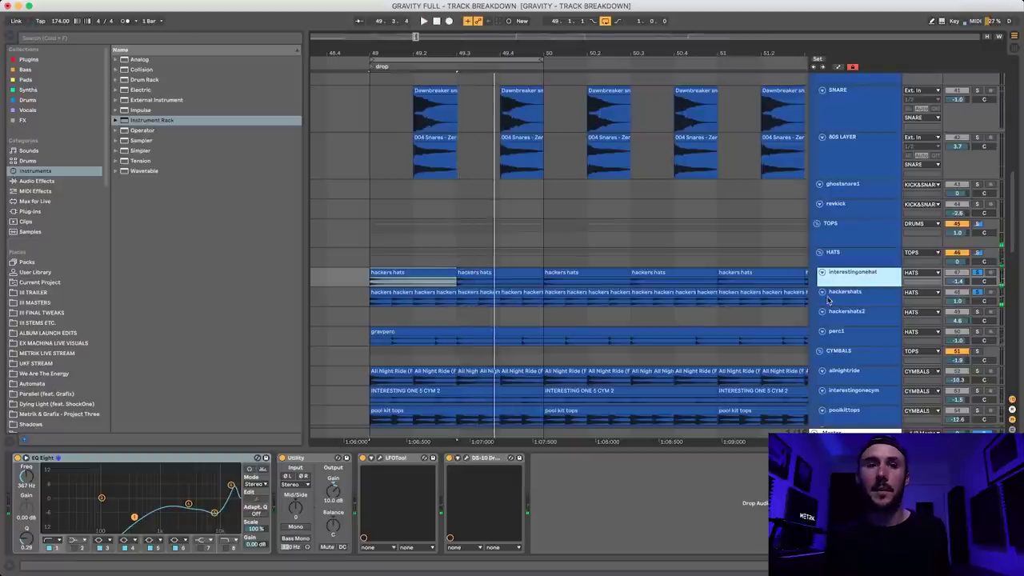
left_click(379, 460)
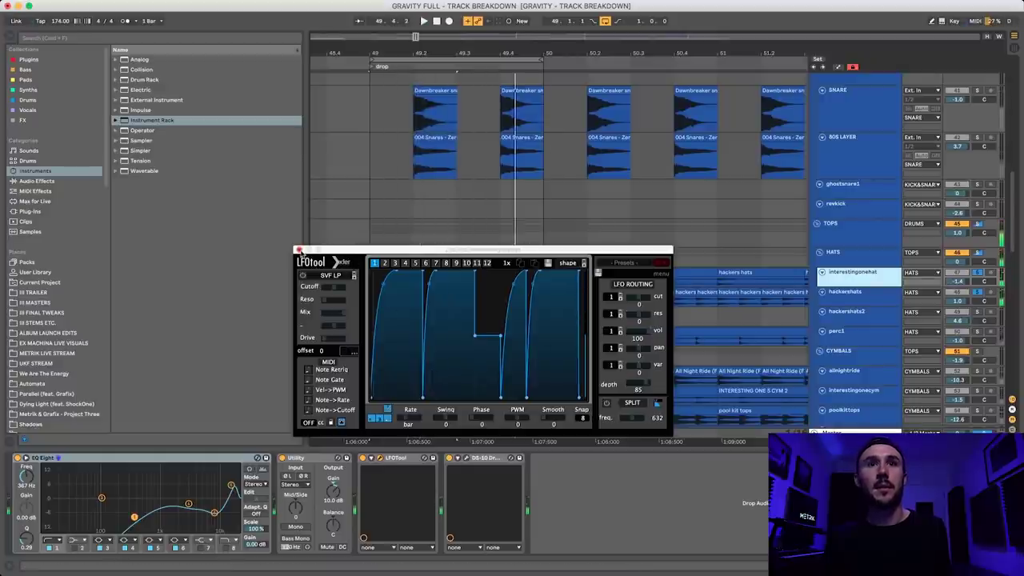
left_click(298, 250)
Step: Examine the DS-10 Drum Shaper on interestingonehat and hackershats during playback and toggle the hackershats one for comparison
left_click(467, 459)
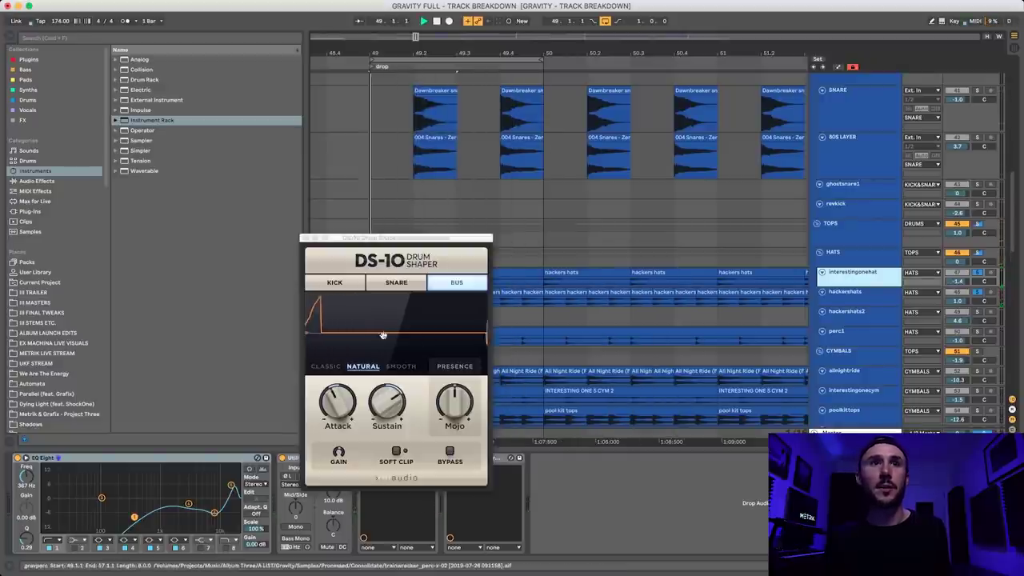
left_click_drag(362, 237, 245, 153)
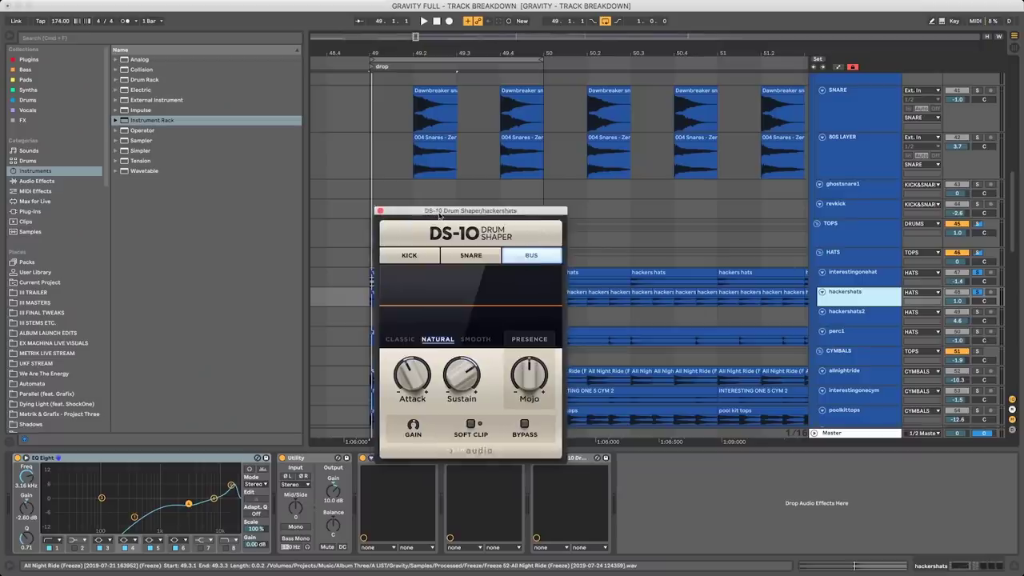
key("space")
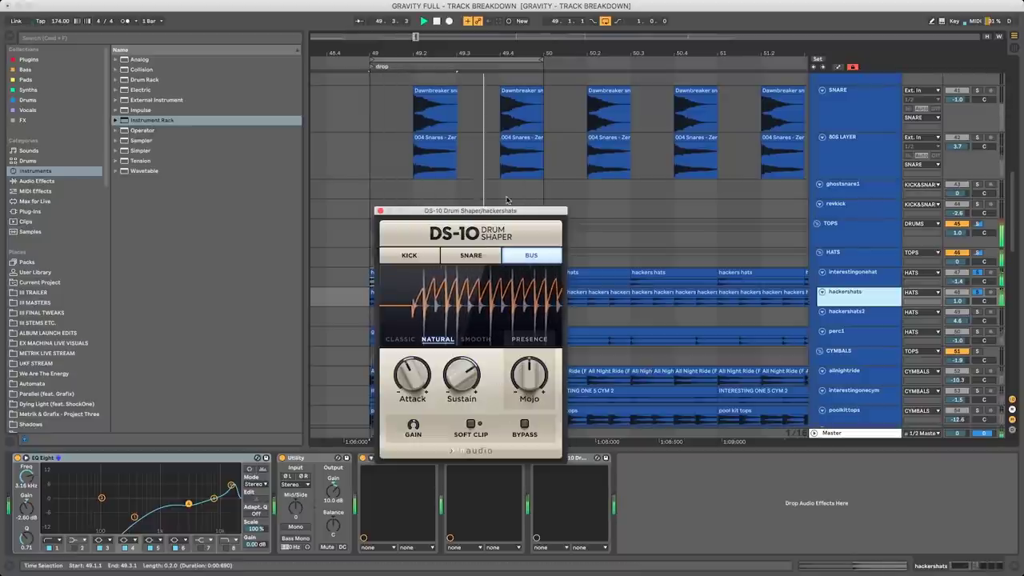
left_click_drag(471, 210, 344, 131)
left_click(537, 463)
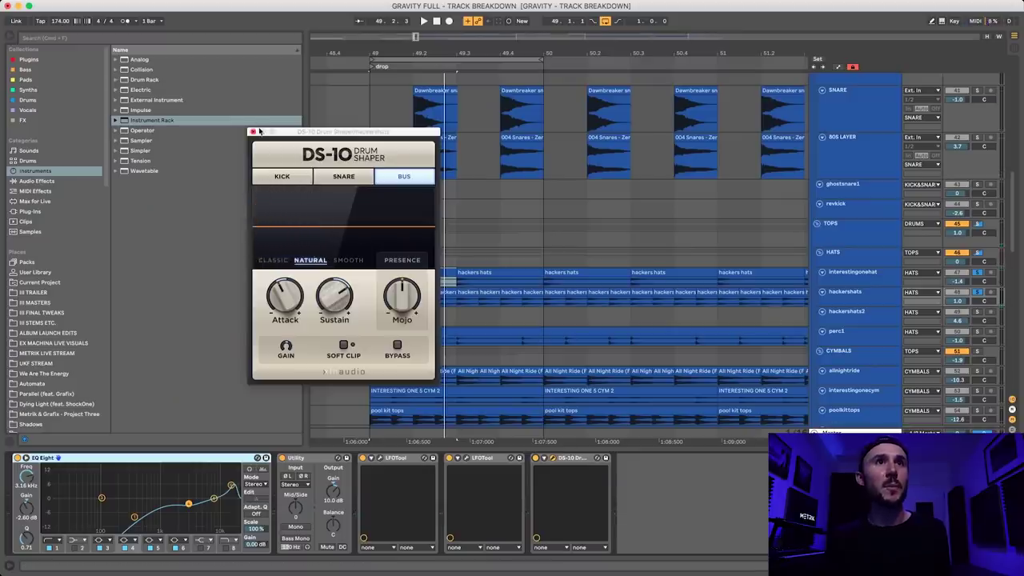
left_click(253, 132)
Step: Play perc1 soloed, and compare the whole HATS group with perc1 active and muted
left_click(978, 344)
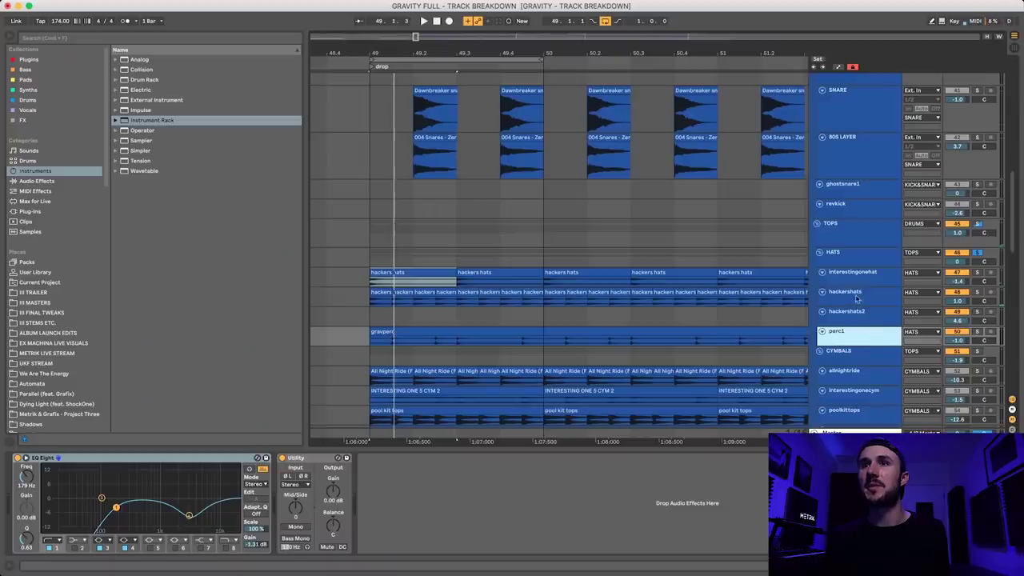
left_click(853, 293)
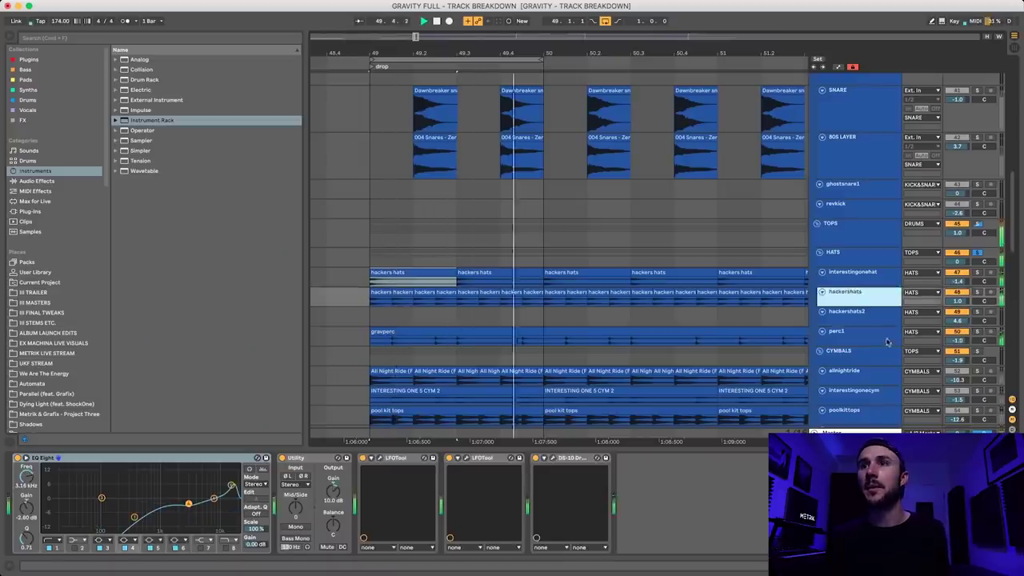
left_click(957, 333)
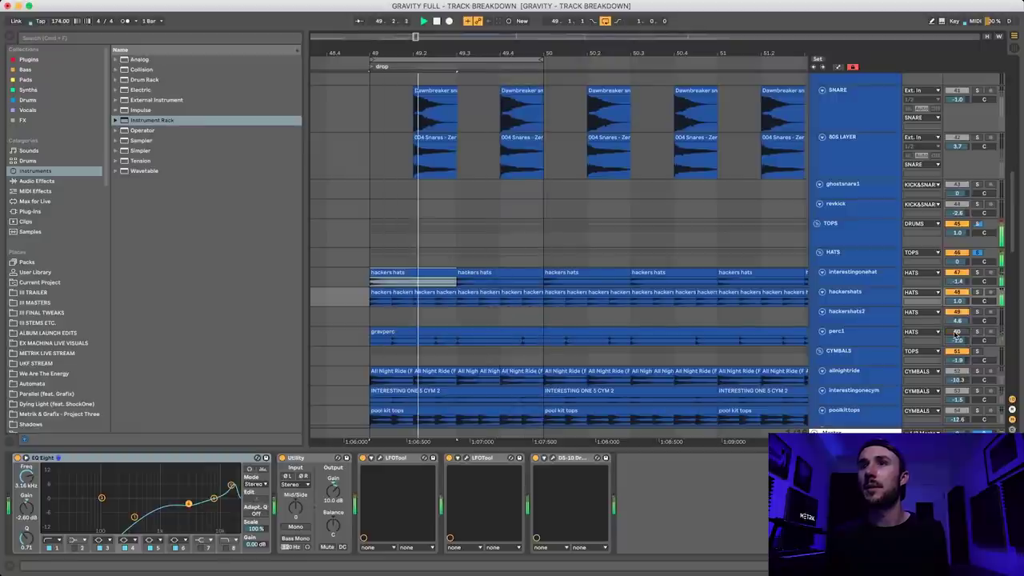
Step: Play the CYMBALS group soloed, followed by its allnightride, interestingonecym and poolkittops layers one at a time
left_click(841, 223)
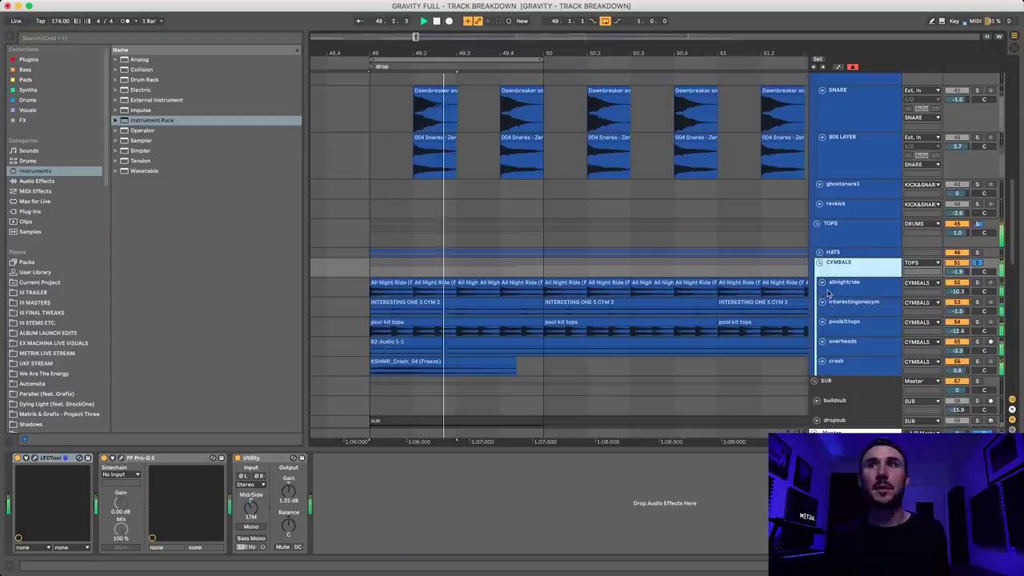
left_click(848, 288)
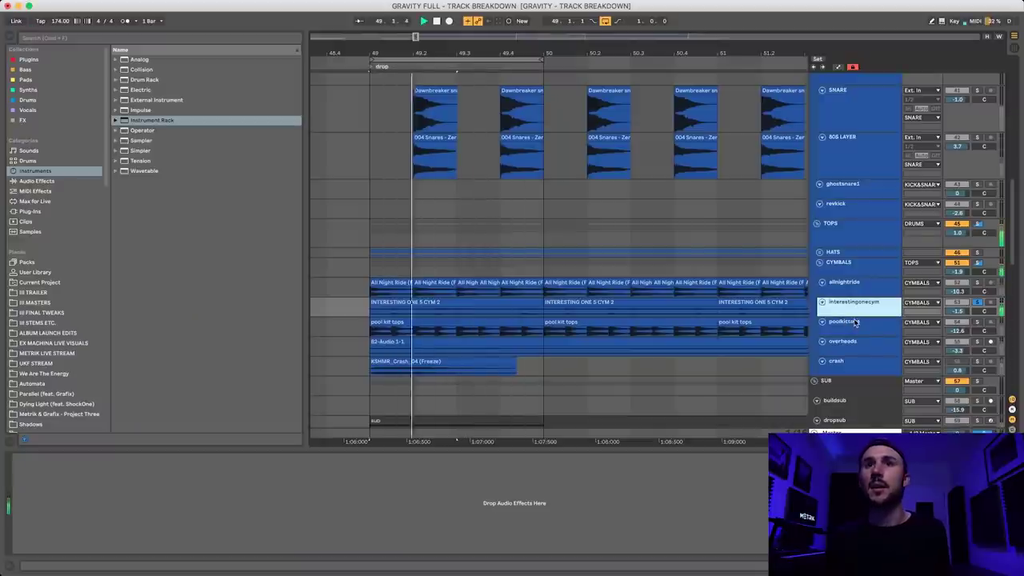
left_click(857, 319)
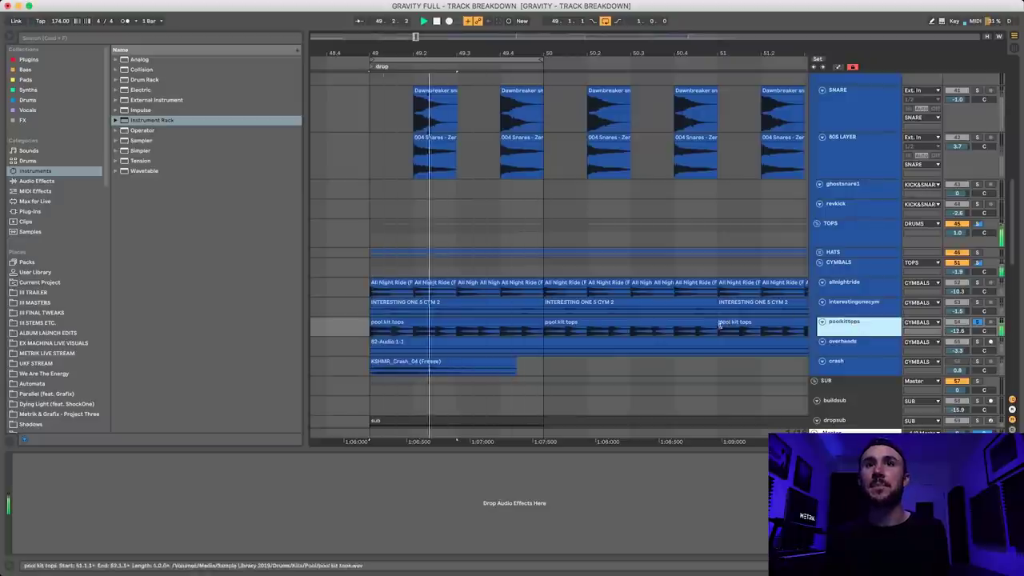
Step: Enlarge the poolkittops track to view its waveform and solo the overheads track for playback
scroll(855, 317, "down", 2)
mouse_move(846, 298)
left_mouse_down()
mouse_move(846, 343)
mouse_move(848, 313)
left_mouse_up()
left_click(850, 322)
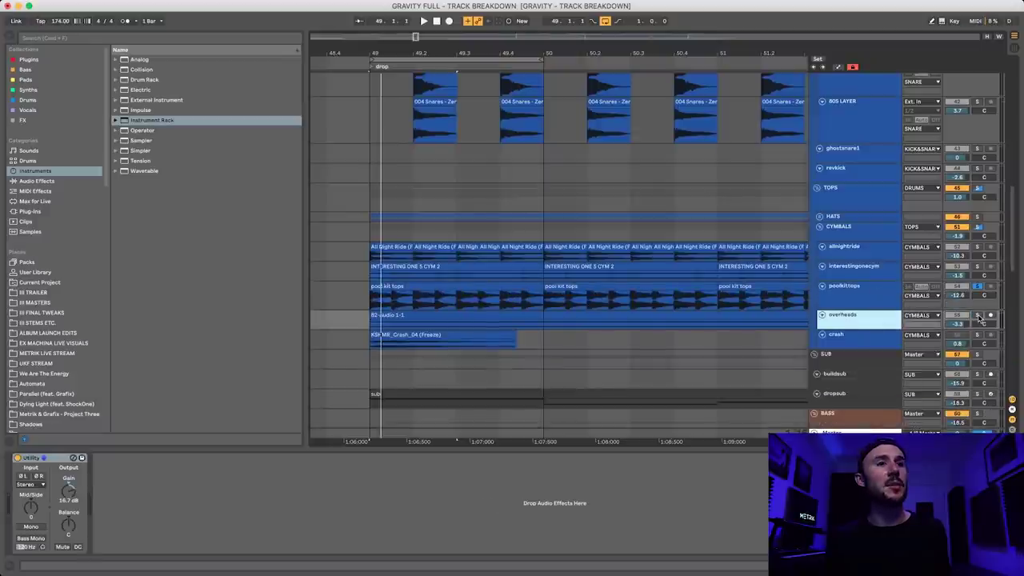
left_click(977, 315)
left_click(874, 318)
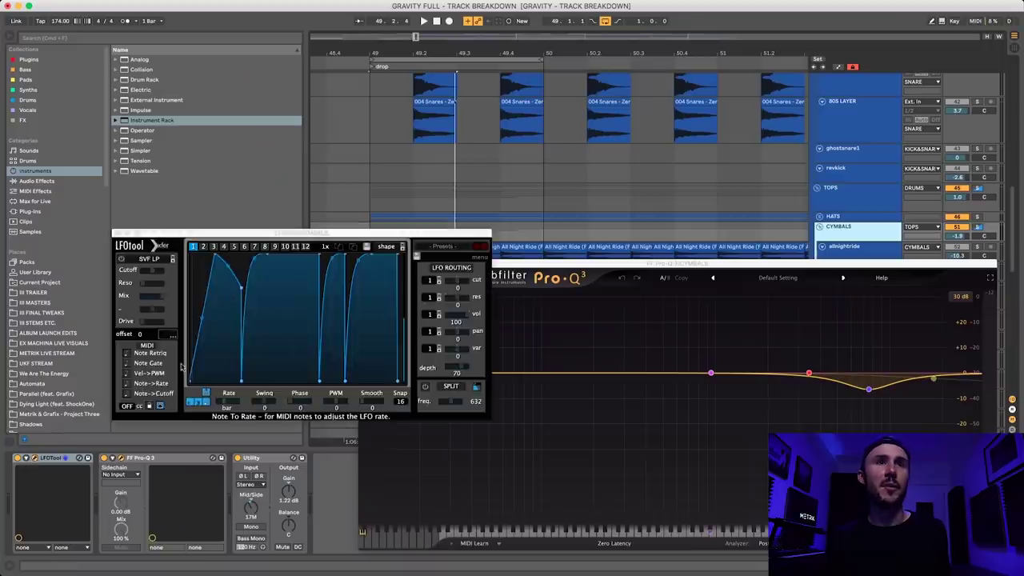
Step: Close the CYMBALS group's Pro-Q 3 and play TOPS soloed with the CYMBALS LFOTool curve open
left_click(560, 260)
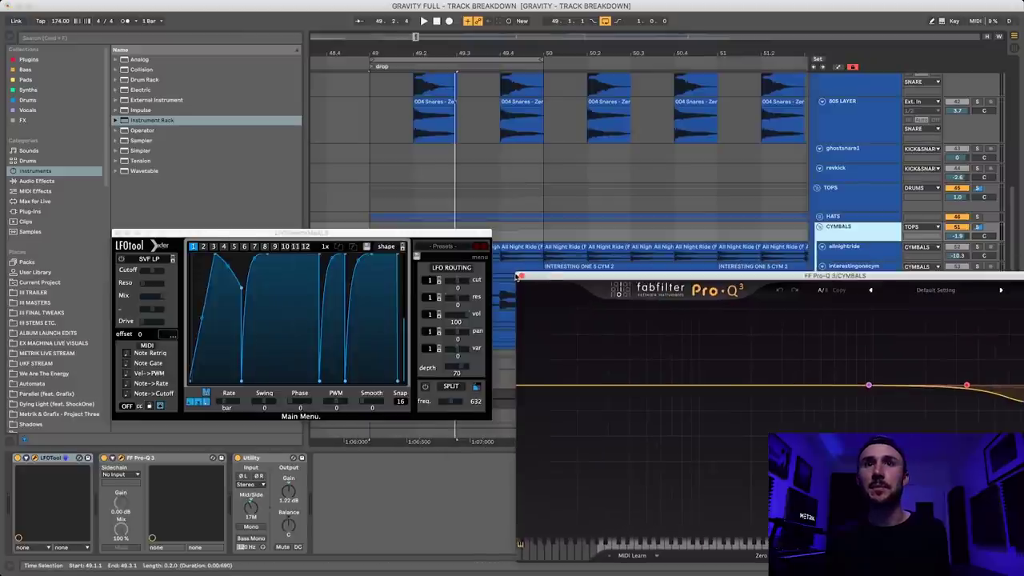
left_click(520, 276)
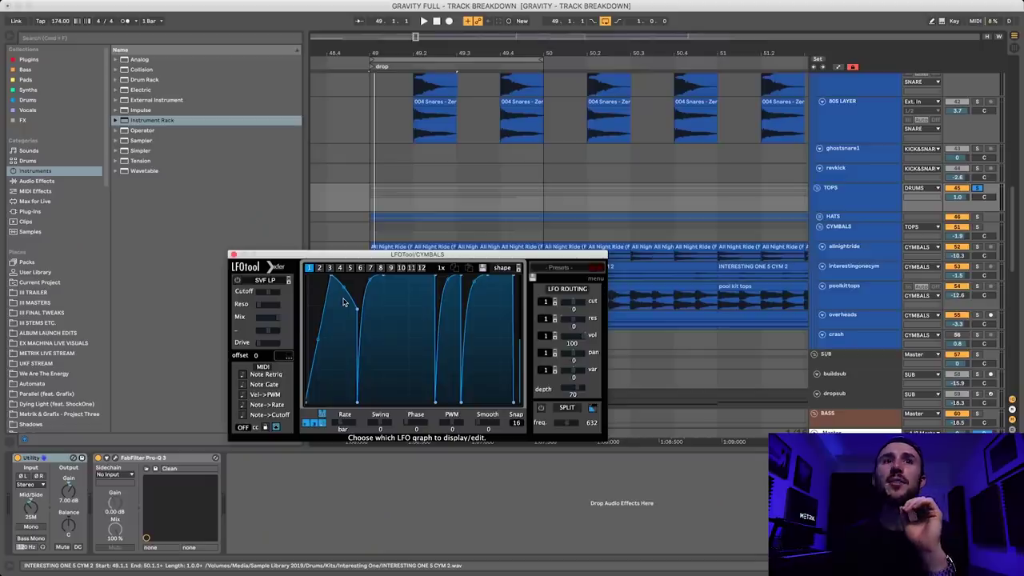
key("space")
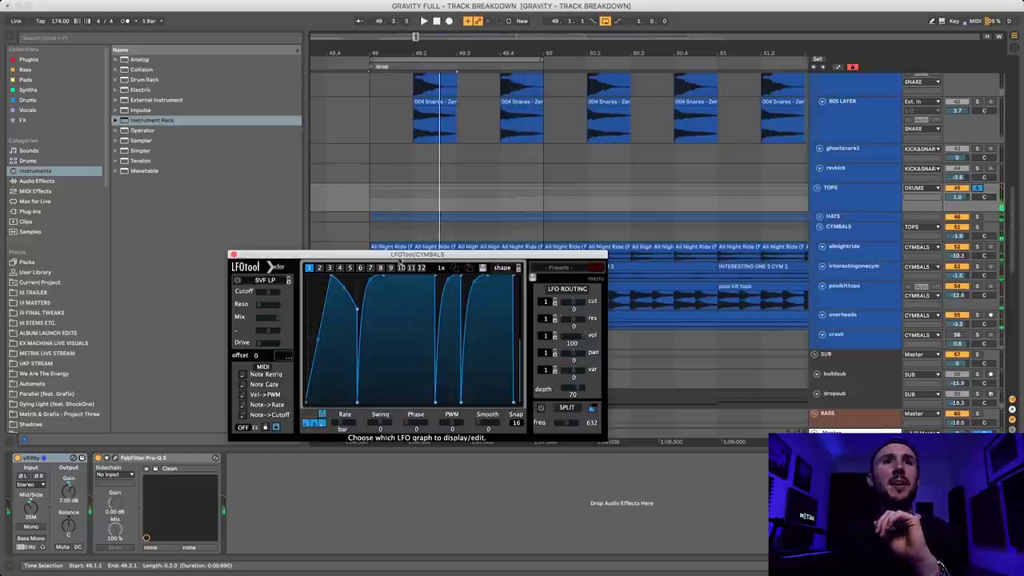
left_click_drag(400, 260, 522, 296)
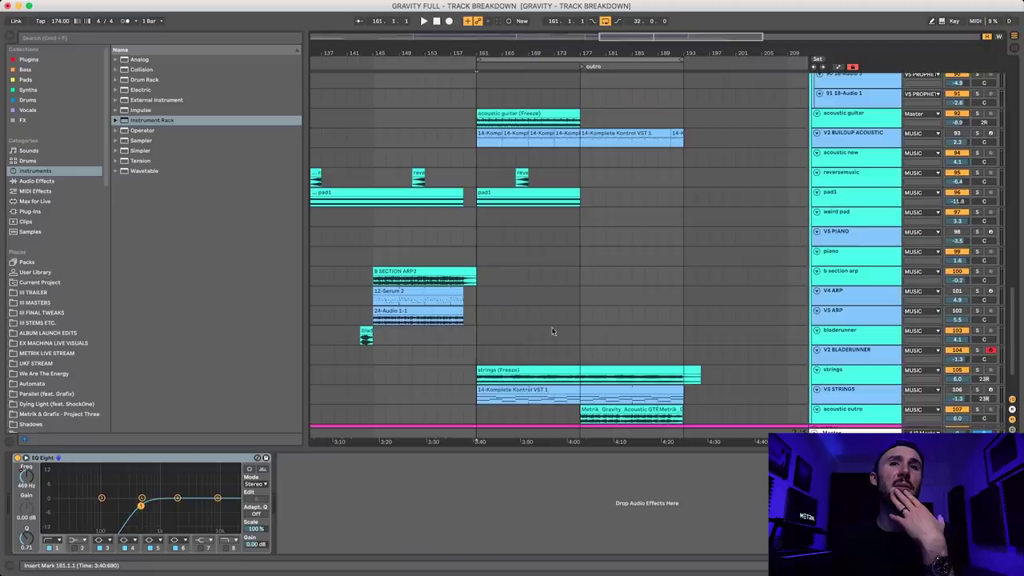
Step: Play the Komplete Kontrol strings track soloed from bar 161 and open its Session Strings Pro 2 instrument
scroll(560, 264, "down", 2)
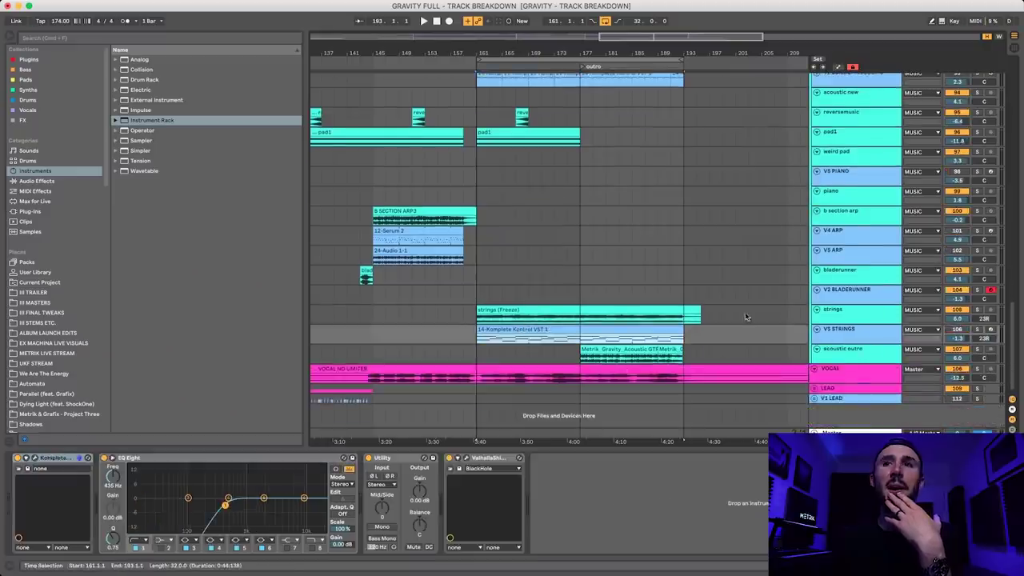
left_click(962, 311)
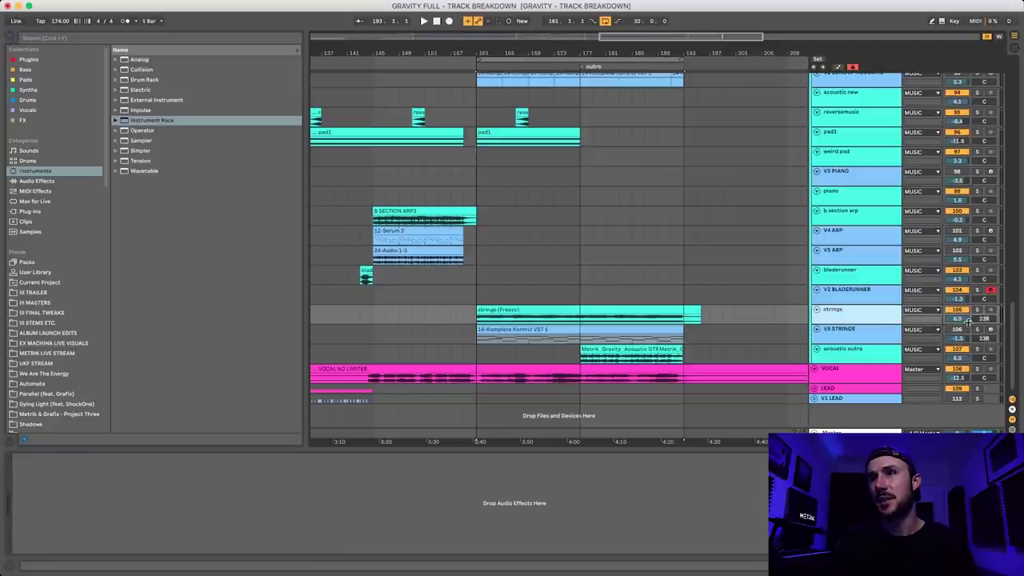
left_click(959, 337)
left_click(977, 329)
key("space")
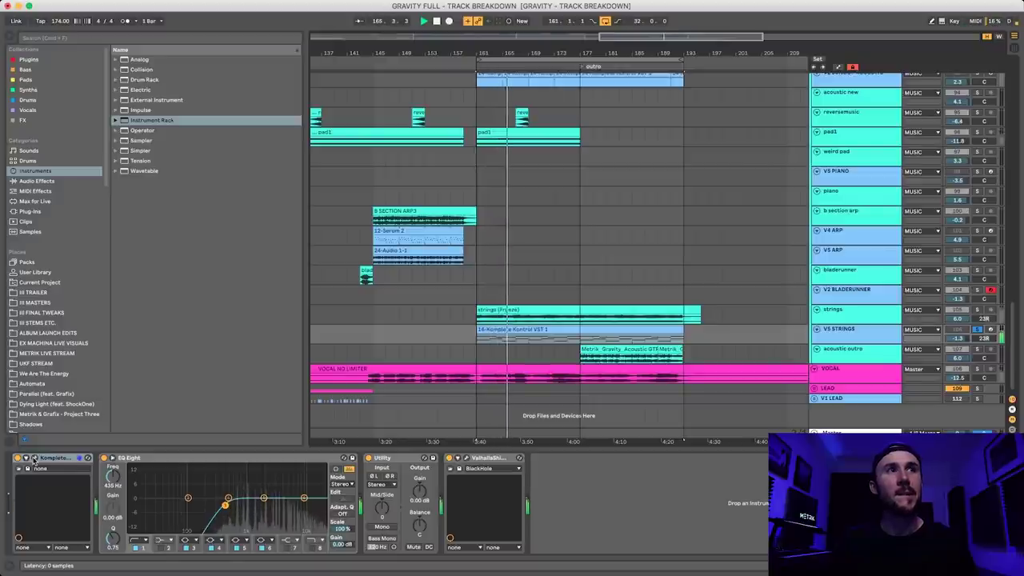
left_click(33, 459)
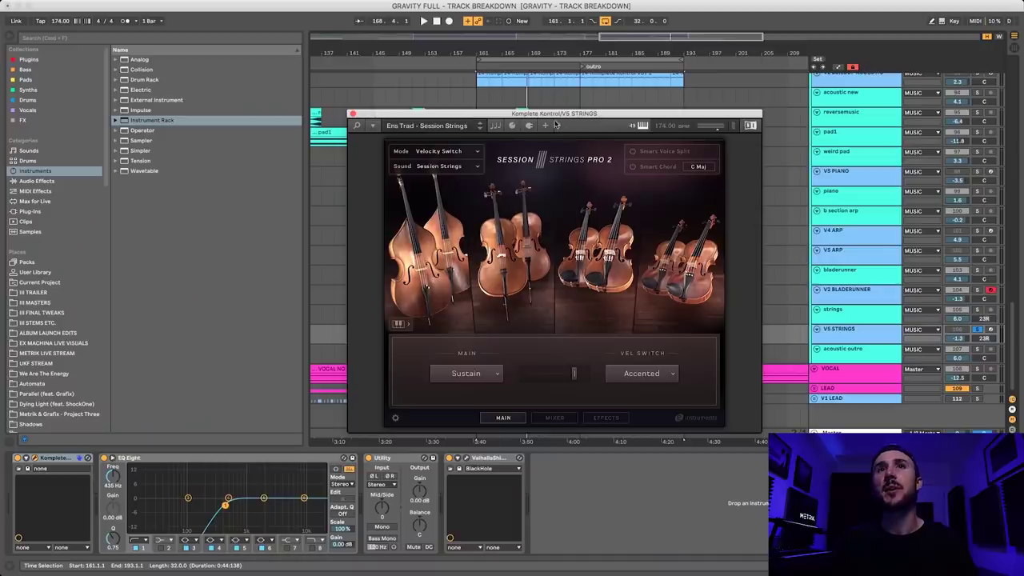
left_click_drag(552, 116, 518, 125)
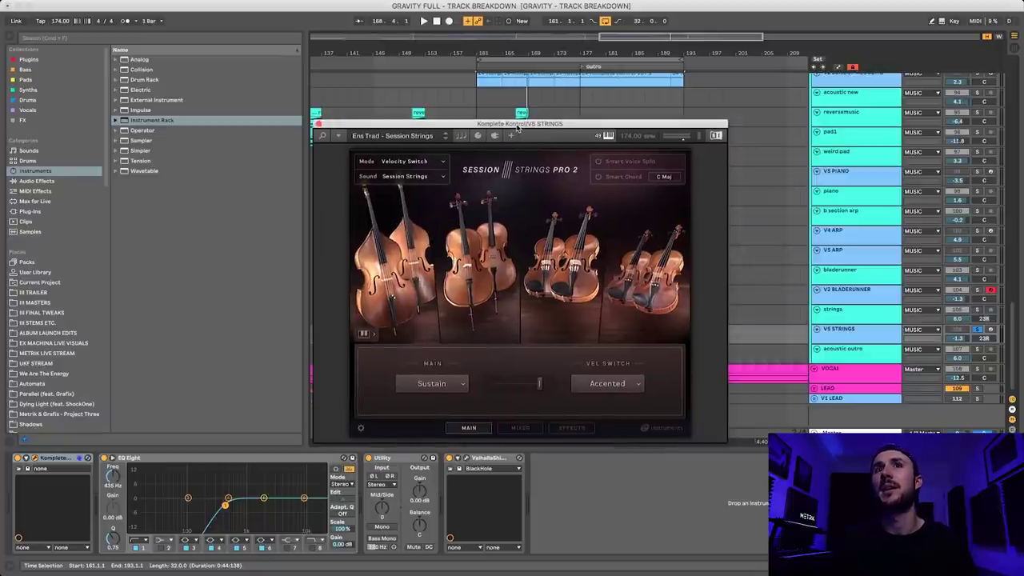